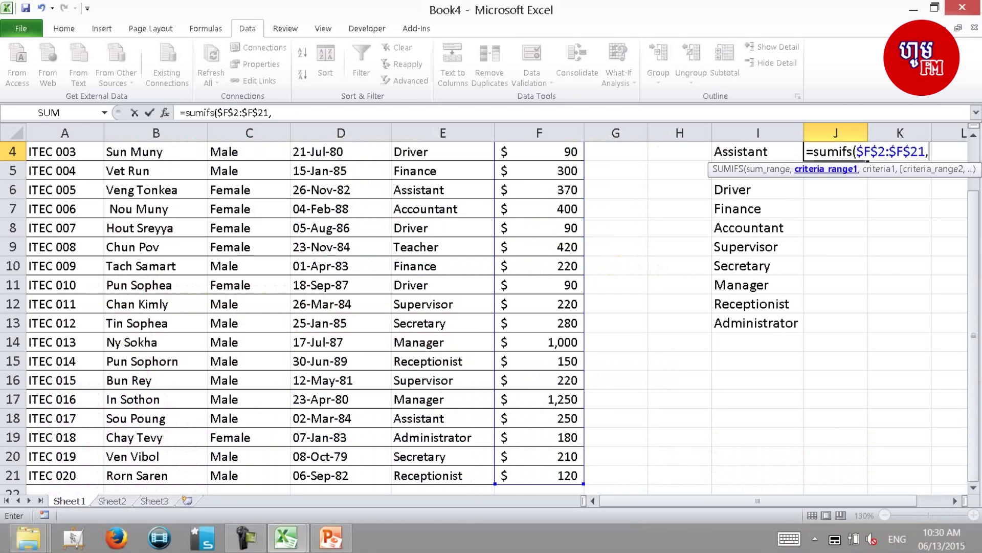
Complete J4 as =SUMIFS($F$2:$F$21,$E$2:$E$21,I4) to get 720, then copy it
drag(974, 241, 973, 195)
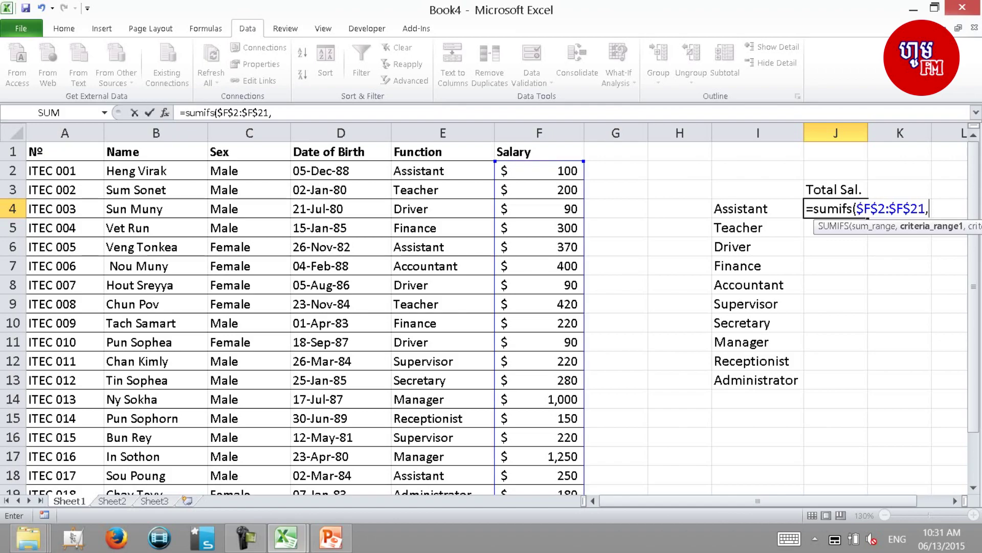
click(443, 171)
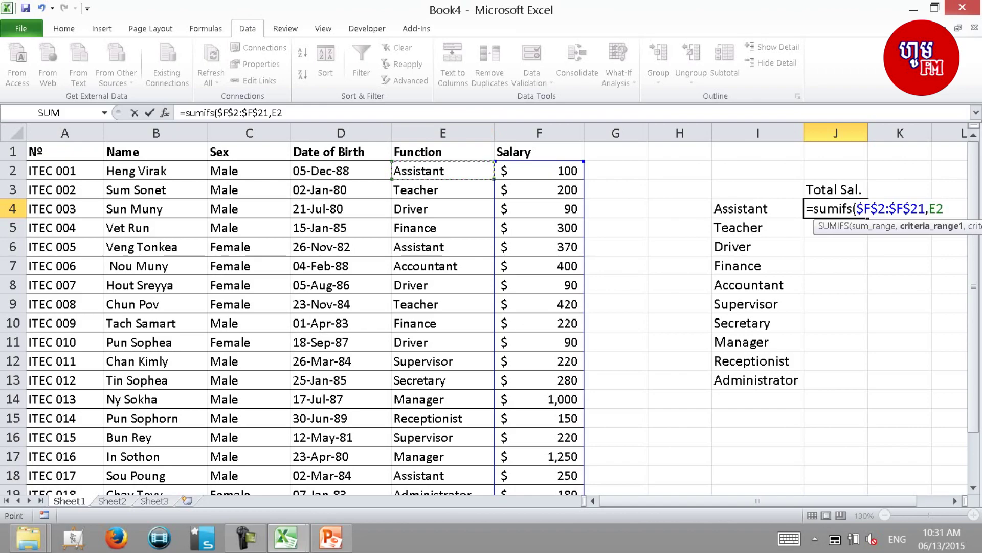
drag(442, 171, 443, 481)
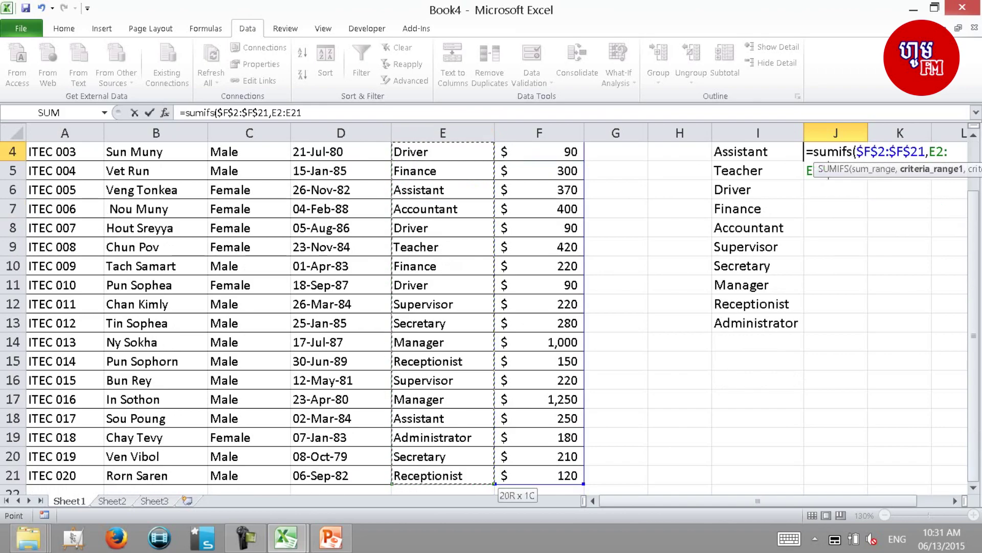
key(F4)
text($E$21,)
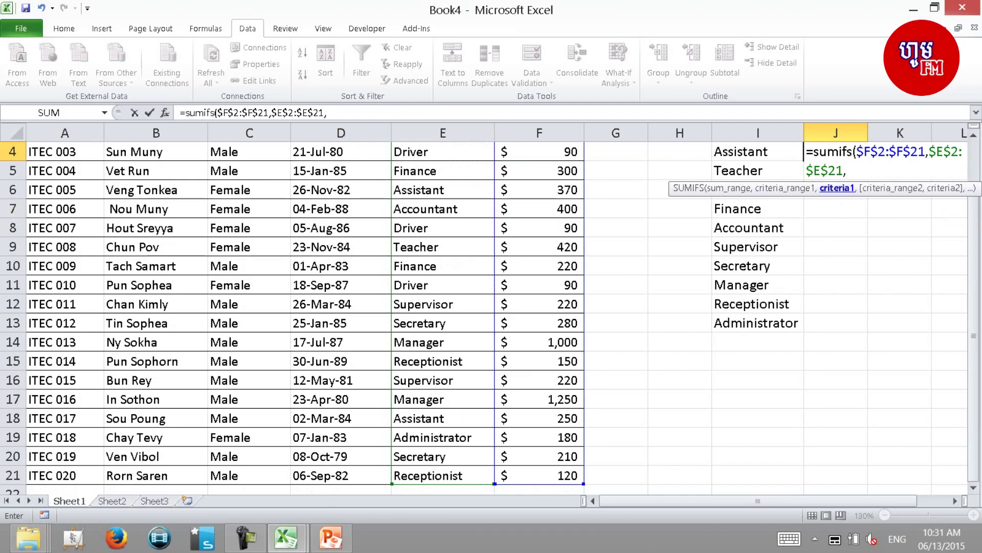
click(758, 151)
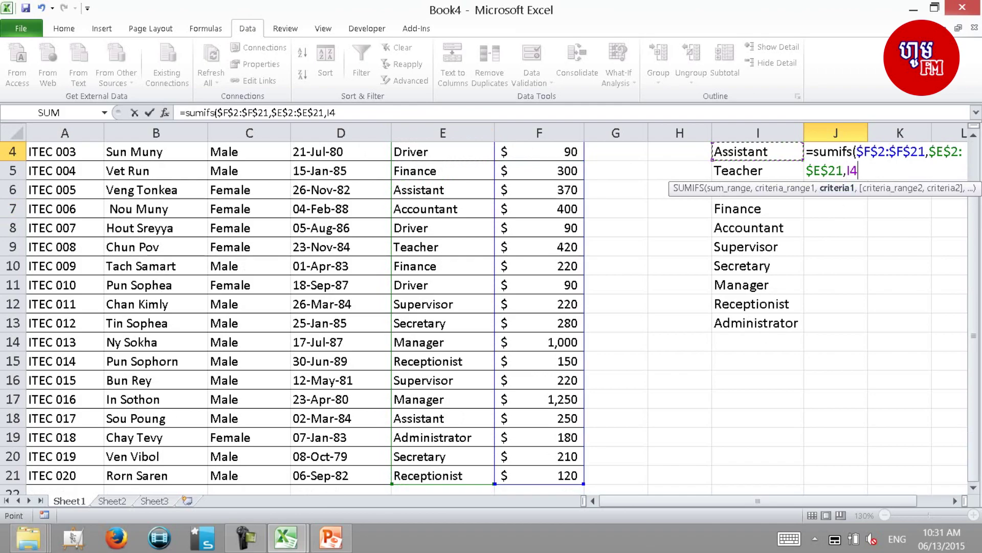
key(Return)
click(836, 152)
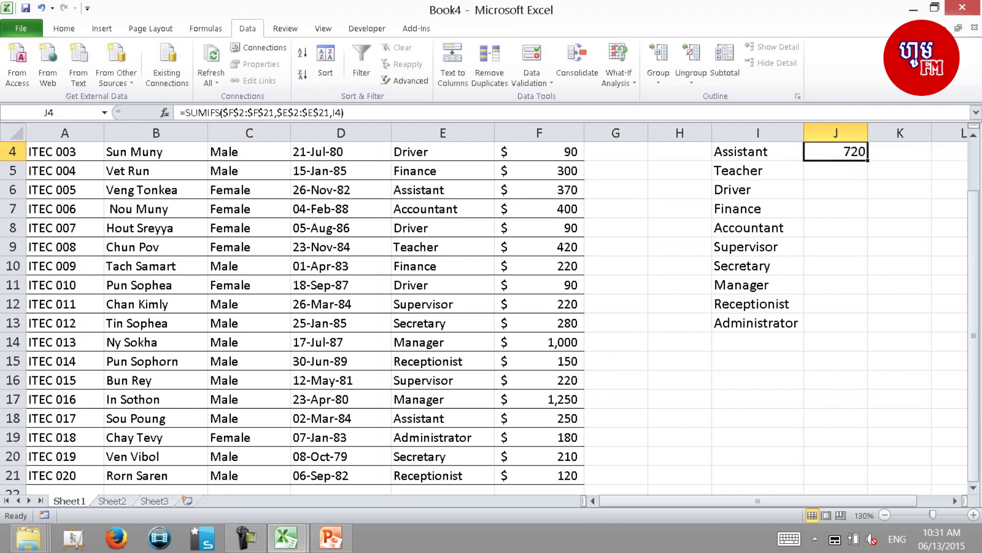
key(ctrl+c)
Paste the total formula into J4:J13 to fill every function's total salary
drag(836, 151, 836, 323)
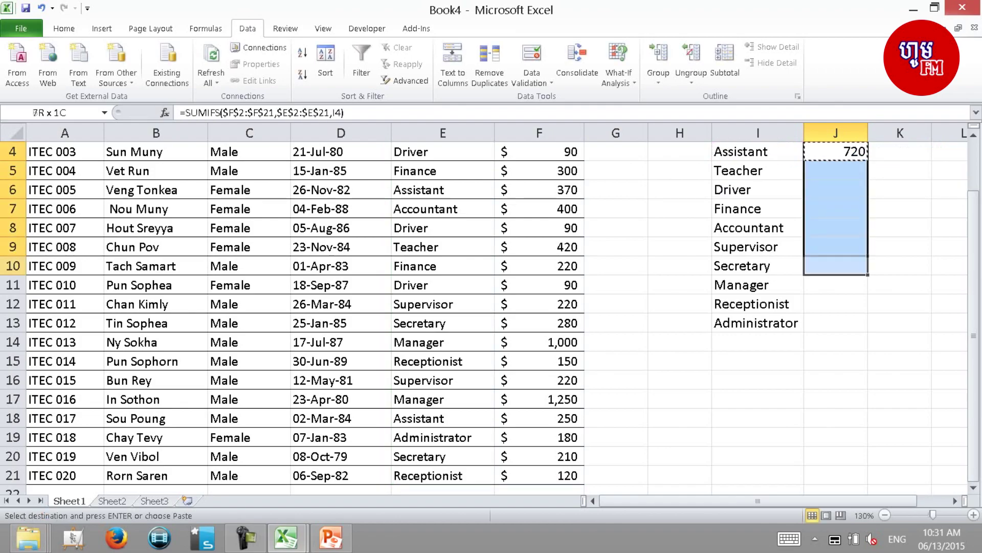
key(Return)
key(Up)
scroll(491, 307, up, 2)
Enter =F2 in G2 to reference the first Assistant salary
key(Up)
key(Down)
key(Down)
key(Down)
key(Left)
key(Left)
key(Left)
key(Left)
key(Up)
key(Up)
key(Right)
key(Up)
text(=F2)
key(Return)
Copy G2 into G6 and G18 to repeat the Assistant salaries 370 and 250
key(Up)
key(ctrl+c)
key(Down)
key(Down)
key(Down)
key(Down)
key(Down)
key(Down)
key(Up)
key(Up)
key(ctrl+v)
key(Down)
key(Down)
key(Down)
key(Down)
key(Down)
key(Down)
key(Down)
key(Down)
key(Down)
key(Down)
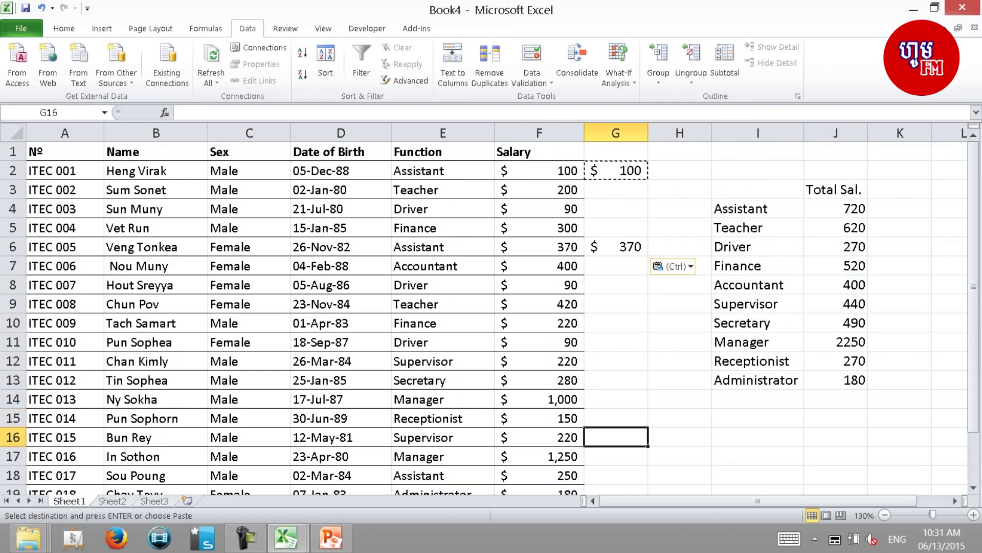
key(Down)
key(Down)
key(Down)
key(Down)
key(Up)
key(Up)
key(ctrl+v)
key(Down)
key(Down)
key(Down)
key(Down)
key(Up)
key(Up)
key(Up)
key(Up)
key(Down)
Sum G2:G18 in G19 to confirm the Assistant salaries total 720
text(=sum)
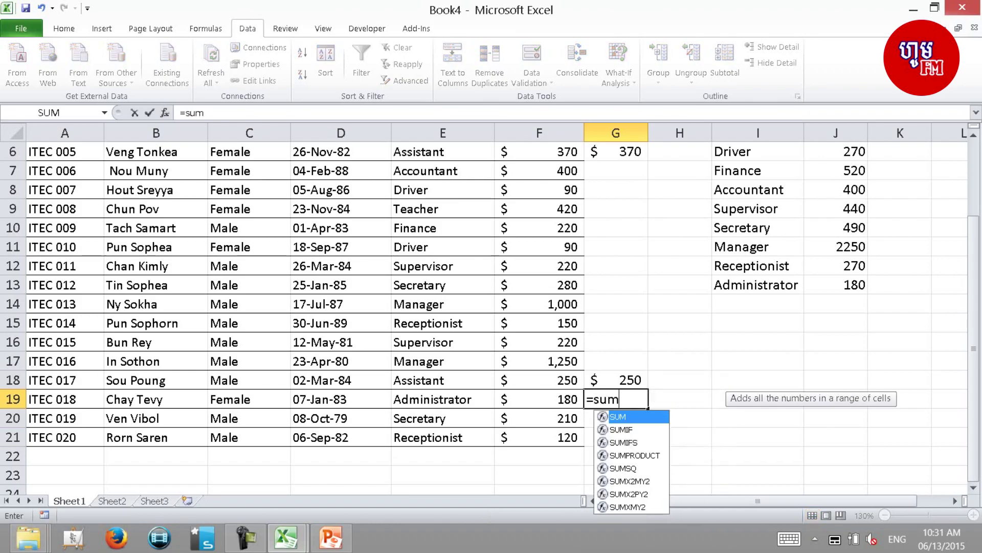
text(()
key(Up)
key(shift+Up)
key(ctrl+shift+Up)
key(ctrl+shift+Up)
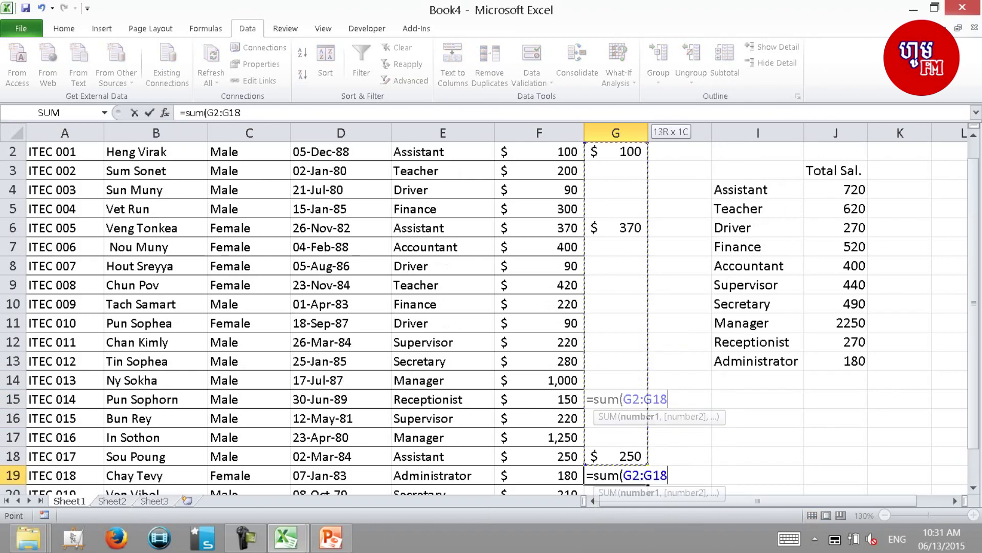
key(Return)
key(Up)
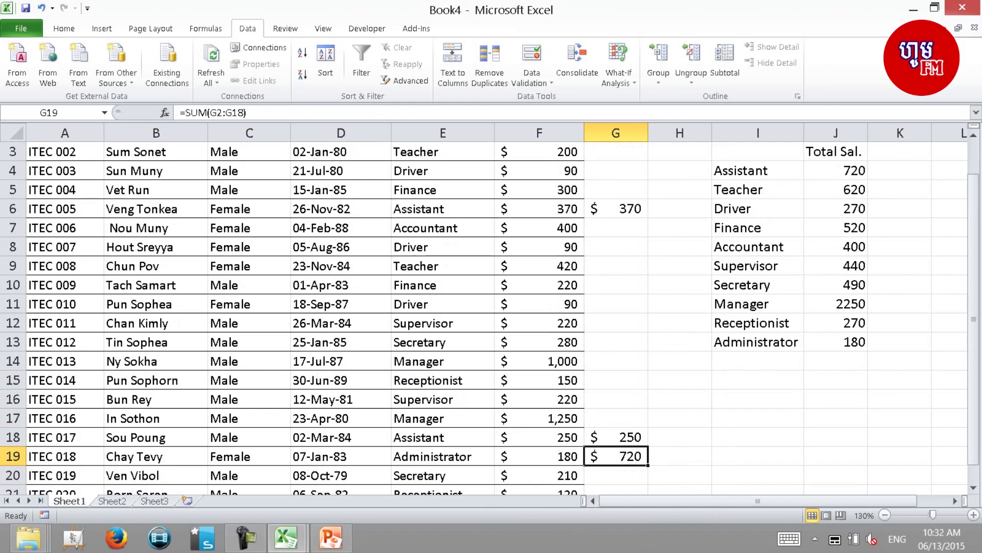
Delete the G19 check sum and clear the helper salaries from G2:G18
key(Delete)
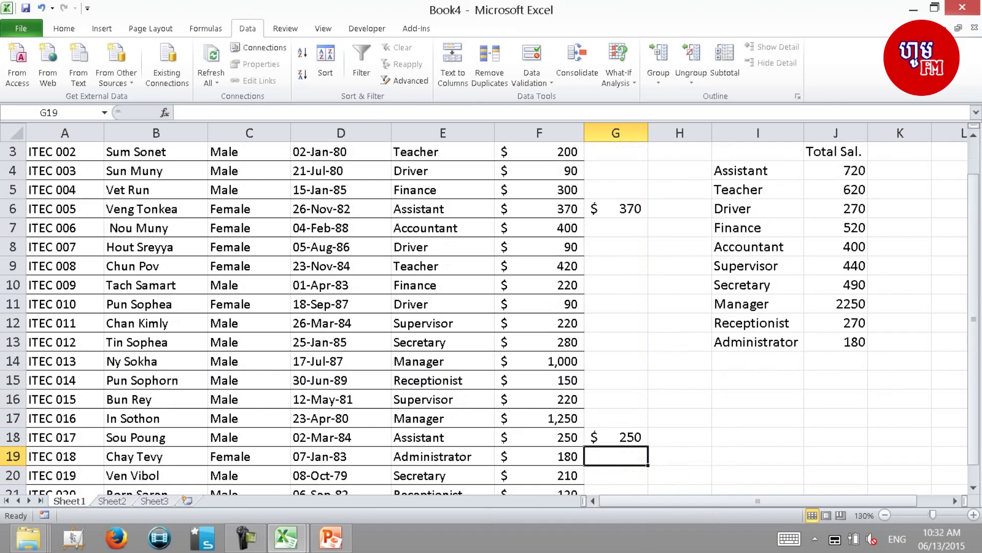
key(ctrl+shift+Up)
key(ctrl+shift+Up)
key(ctrl+shift+Up)
key(ctrl+shift+Up)
key(shift+Down)
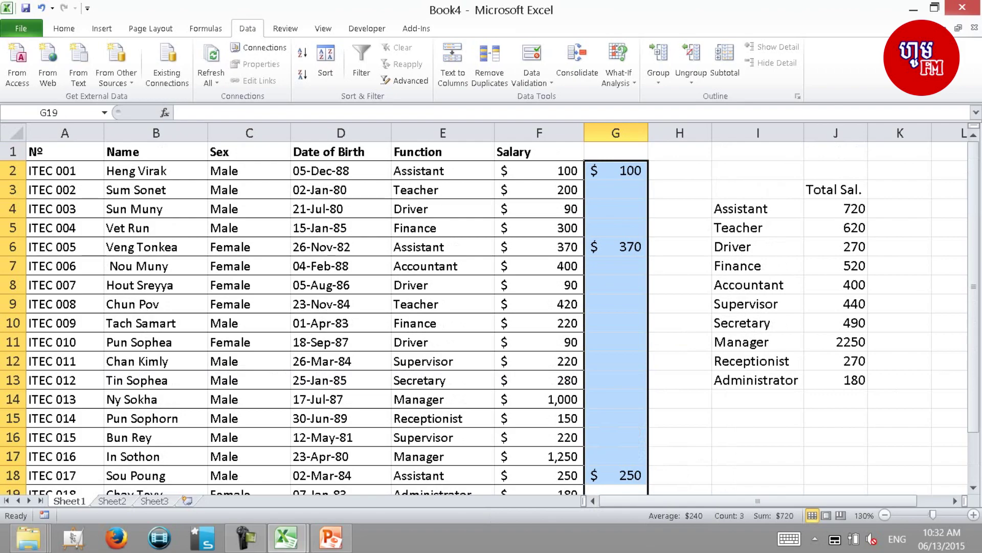
scroll(491, 307, down, 3)
click(616, 304)
key(Delete)
key(Up)
key(Up)
key(Up)
key(Up)
key(Up)
key(Up)
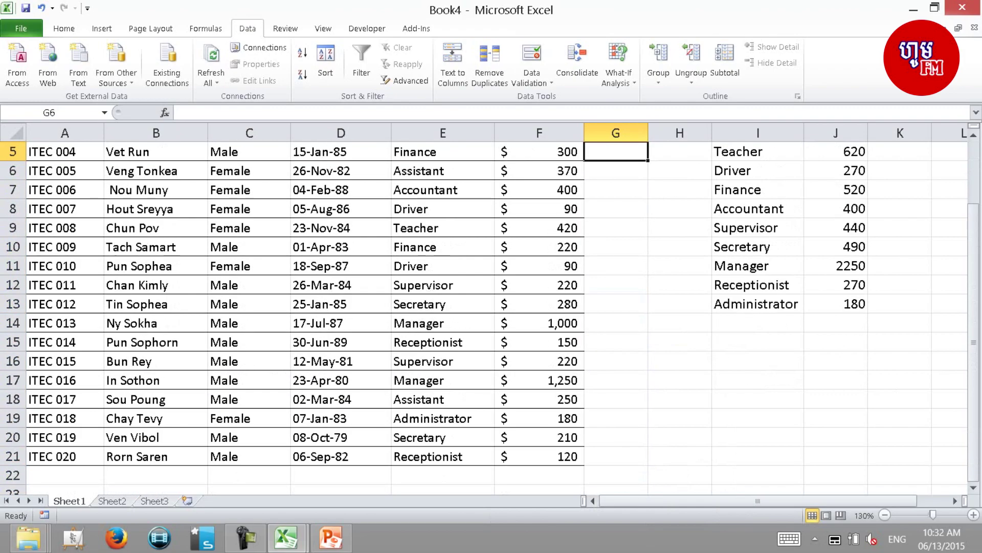
key(Up)
key(Up)
key(Up)
key(Right)
key(Right)
key(Right)
key(Right)
key(Down)
key(Down)
text(=)
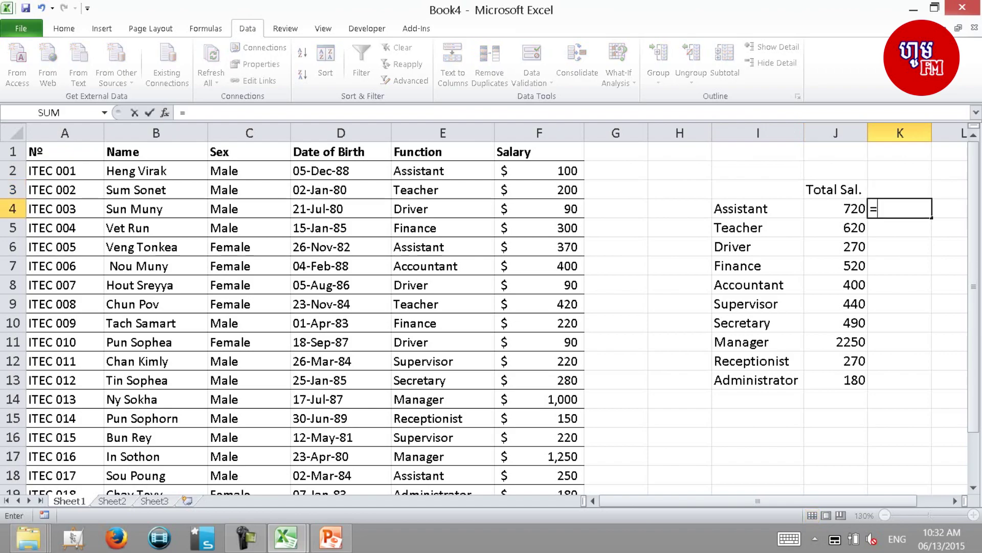
text(sumif()
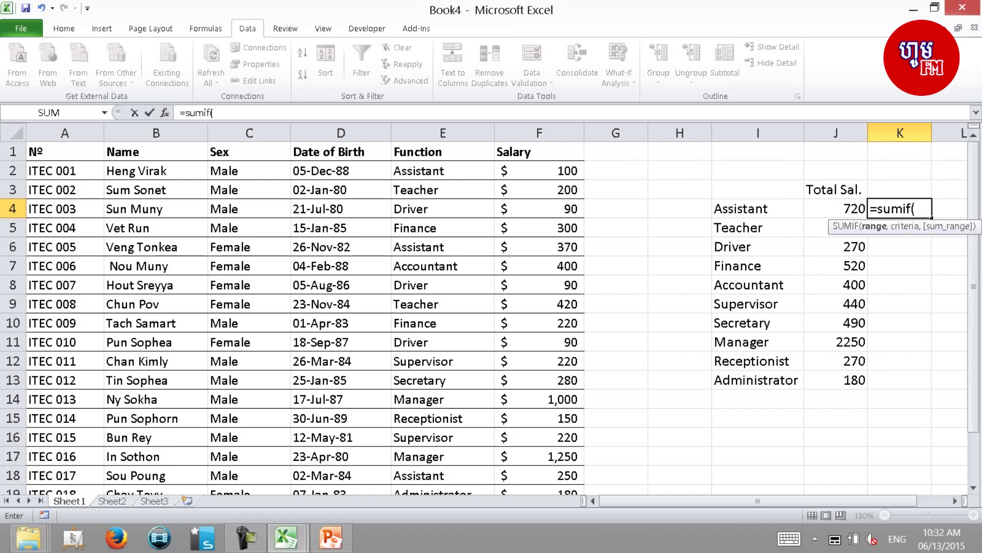
key(Escape)
click(835, 189)
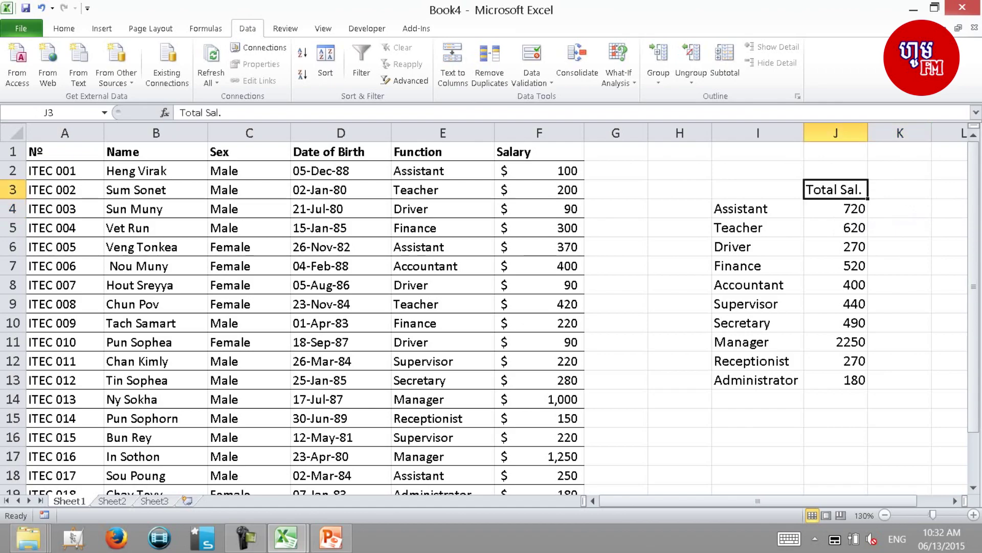
Inspect the Assistant total formula in J4 without changing it
click(835, 209)
key(F2)
key(Escape)
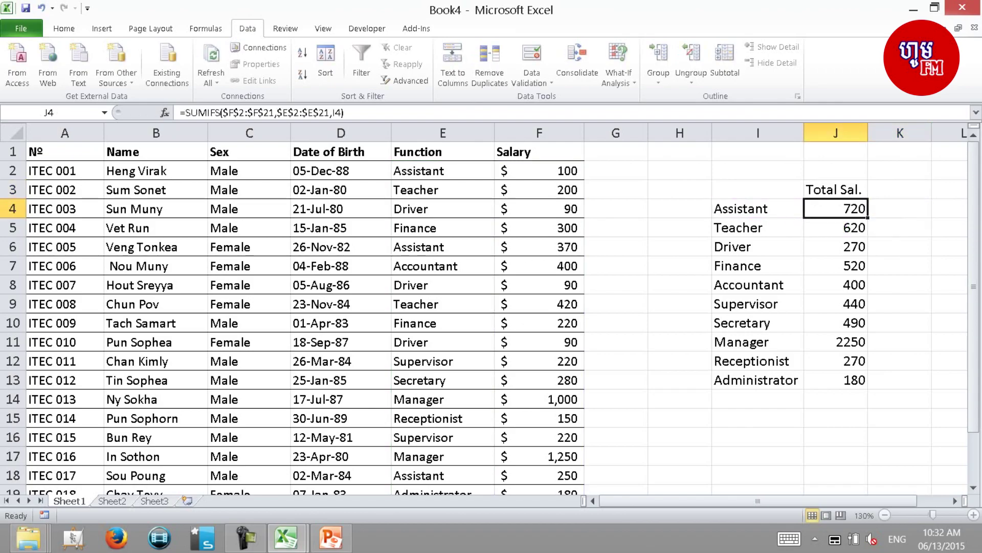
Copy the function names from I4:I13 into a new list starting at I16
click(757, 190)
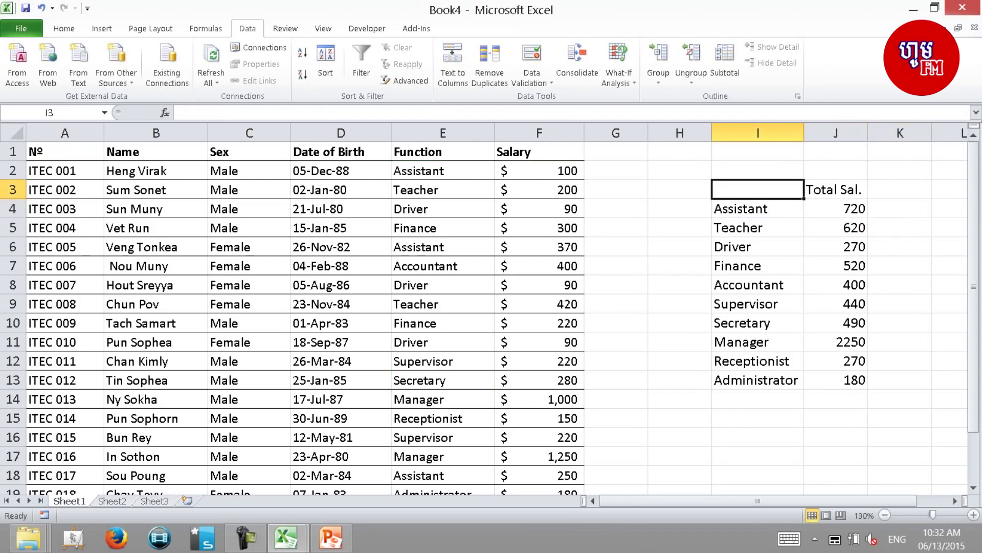
drag(758, 208, 757, 380)
key(ctrl+c)
key(Down)
key(Down)
key(Down)
key(Down)
key(Down)
key(Down)
key(Down)
key(Down)
key(Down)
key(Down)
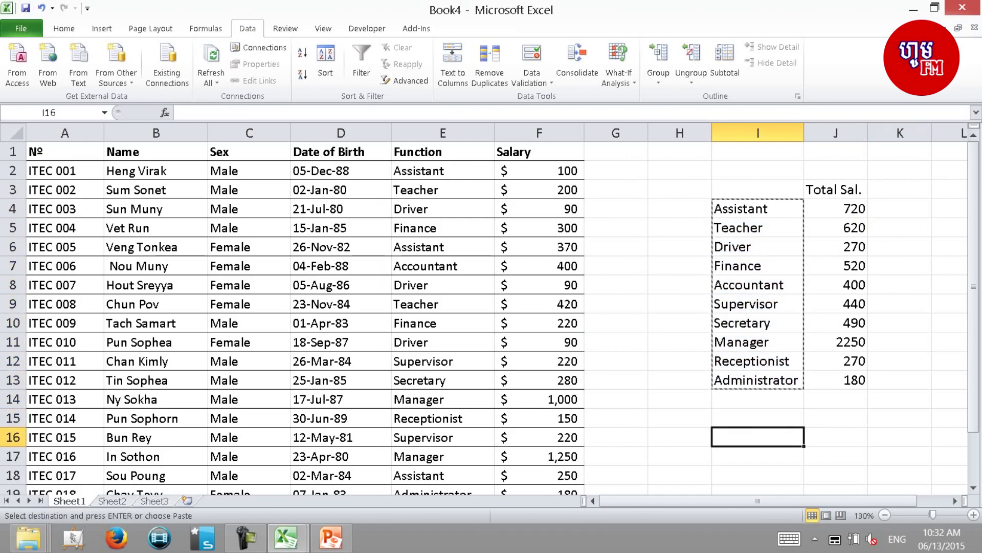
key(ctrl+v)
key(Down)
key(Down)
key(Down)
Enter the criterion >200 in J15 above the new totals column
key(Up)
key(Up)
key(Up)
key(Up)
key(Right)
text(>200)
key(Return)
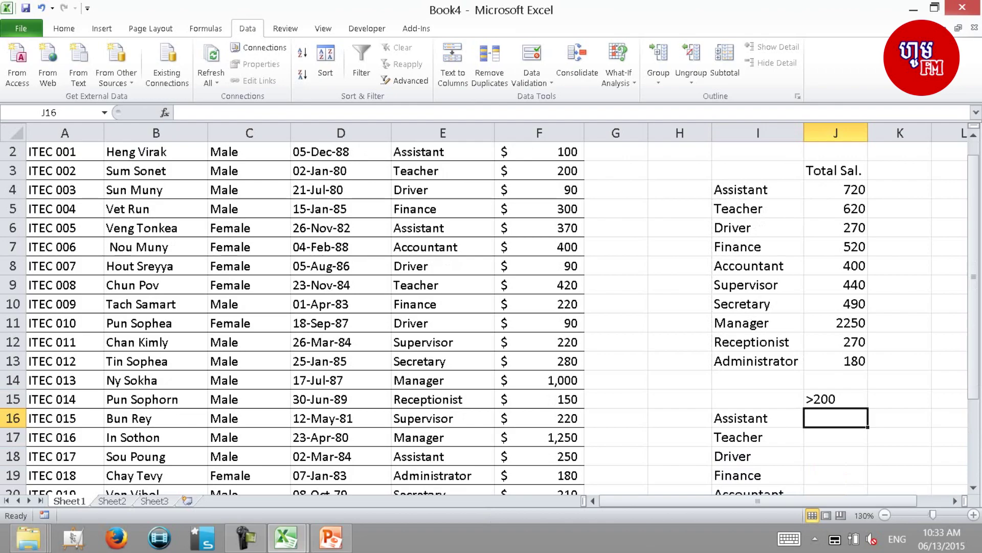
click(758, 418)
key(Right)
key(Up)
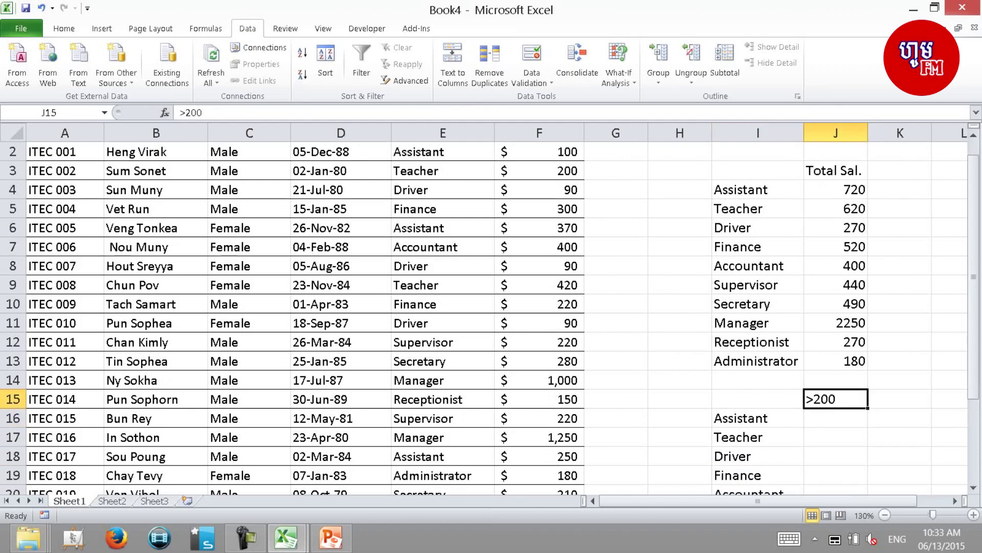
click(836, 418)
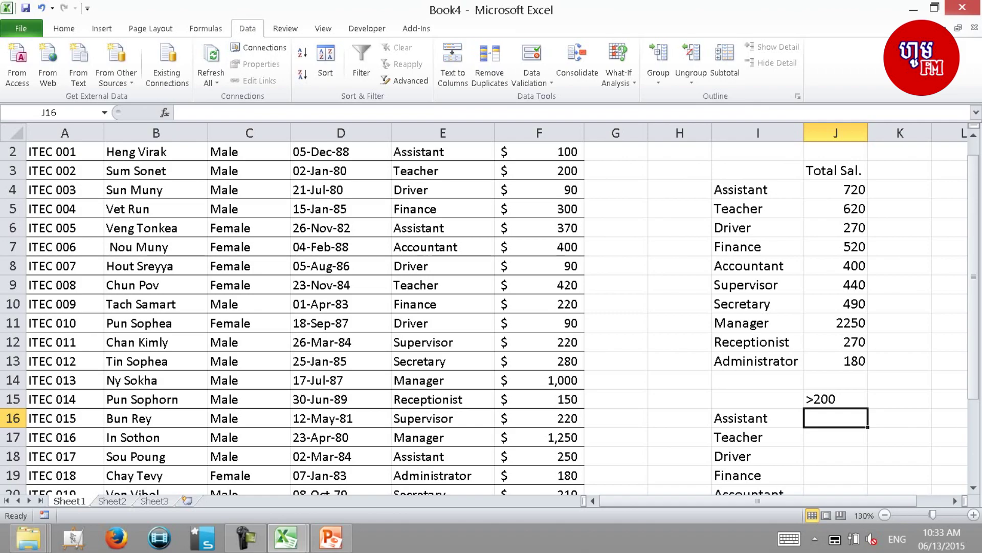
key(Up)
key(Right)
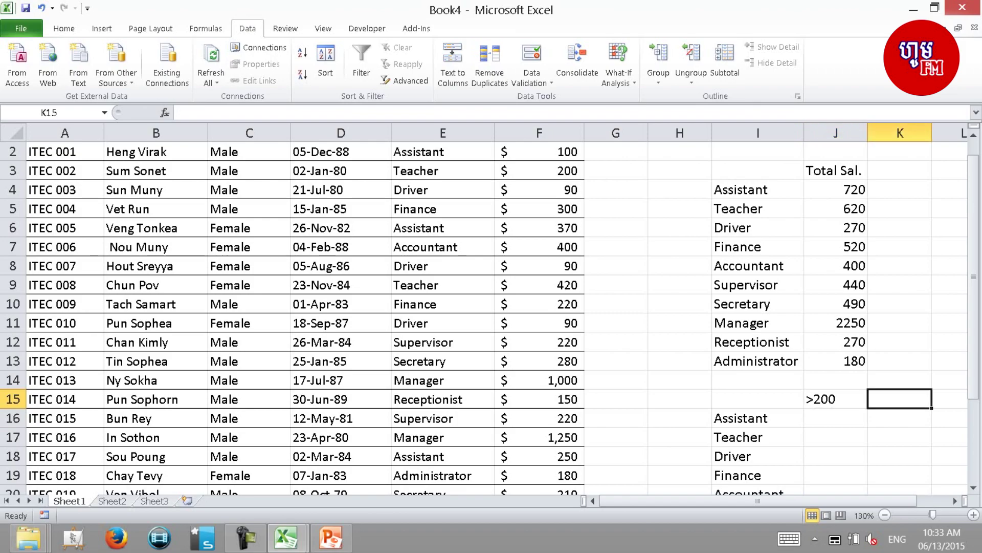
Start =sumifs( in J16, correcting the stray 9 typed by mistake
key(Right)
key(Left)
key(Left)
click(758, 418)
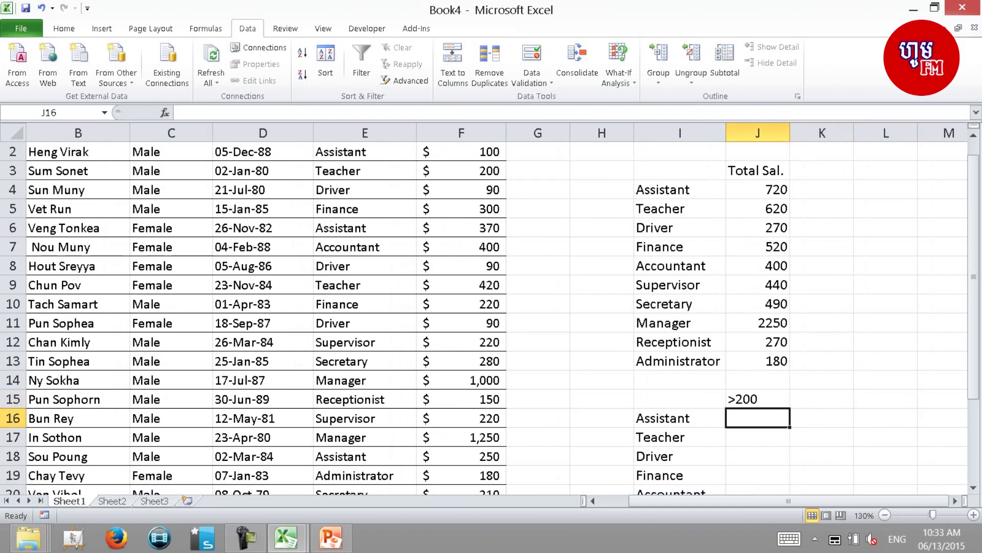
text(=su)
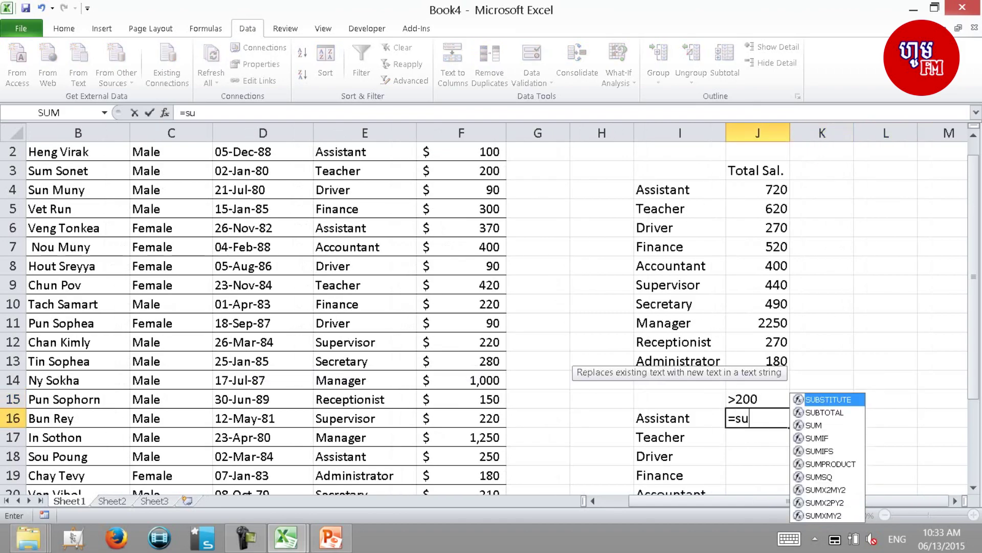
text(mifs9)
key(BackSpace)
text(()
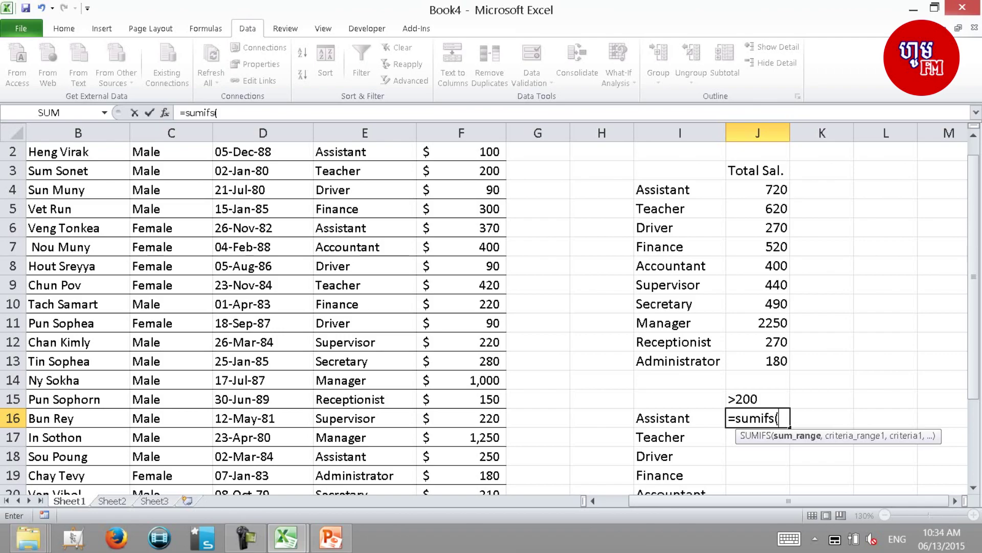
Enter the absolute salary range $F$2:$F$21 as the sum range, followed by a comma
click(461, 208)
key(ctrl+Up)
key(Down)
key(ctrl+shift+Down)
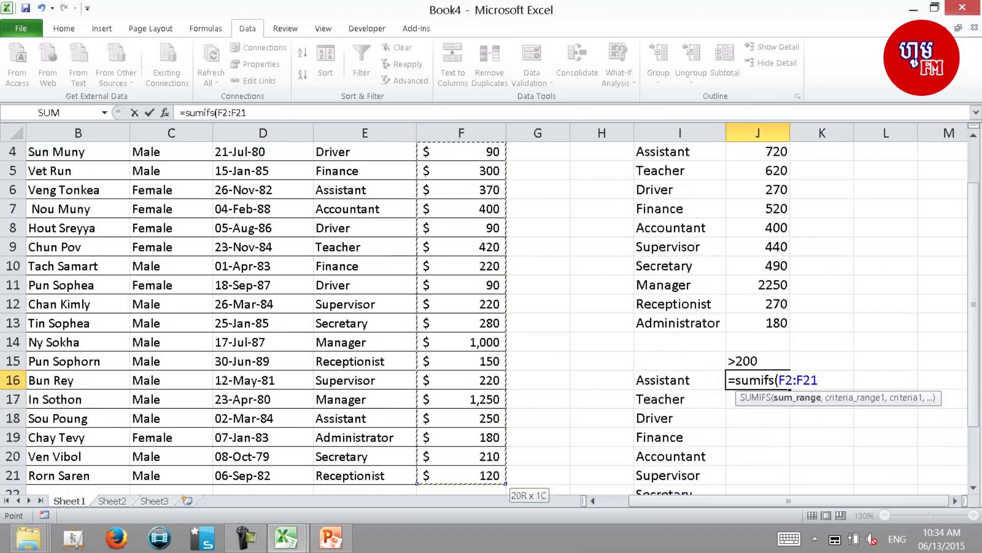
key(F4)
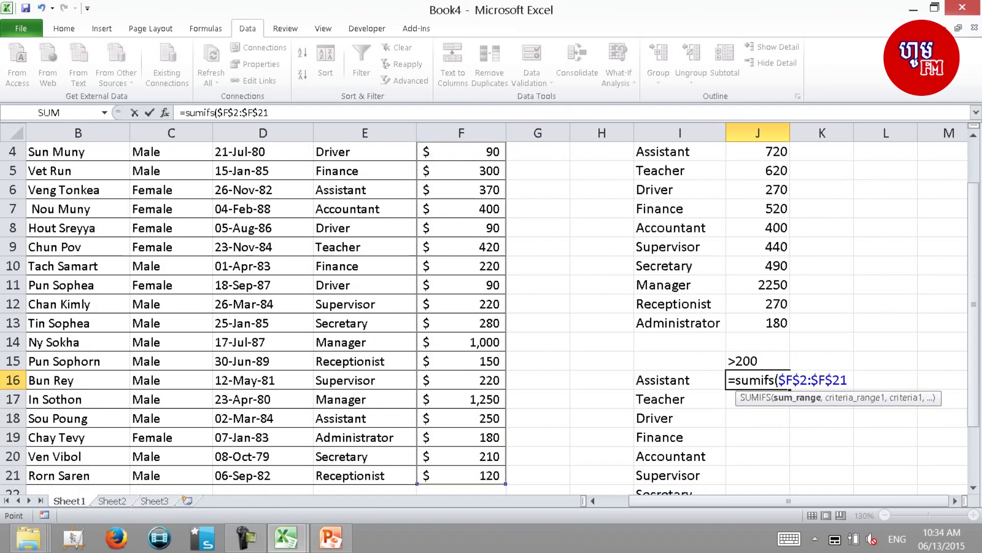
text(,)
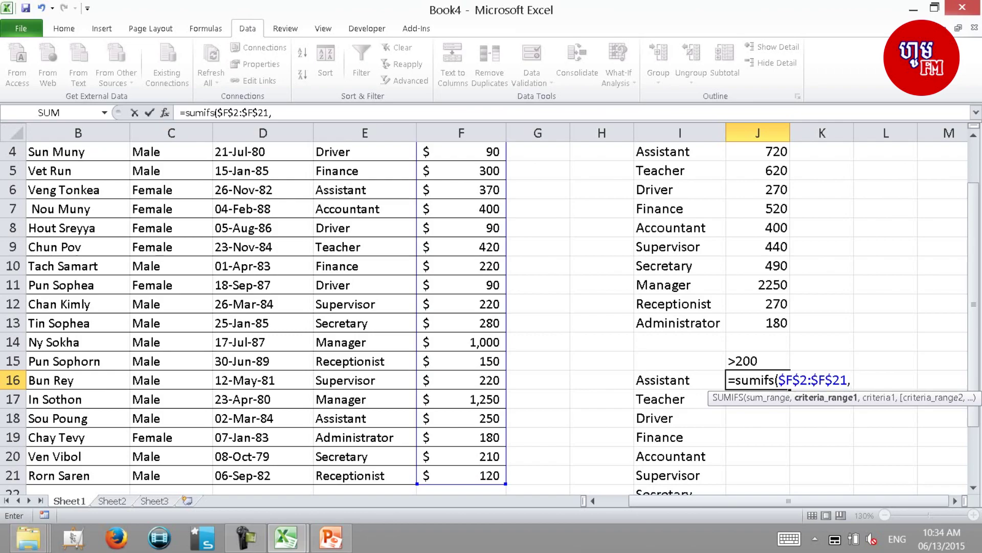
Add $E$2:$E$21 as criteria range with the function in I16 as criterion
click(365, 152)
key(Up)
key(Up)
key(Up)
key(Down)
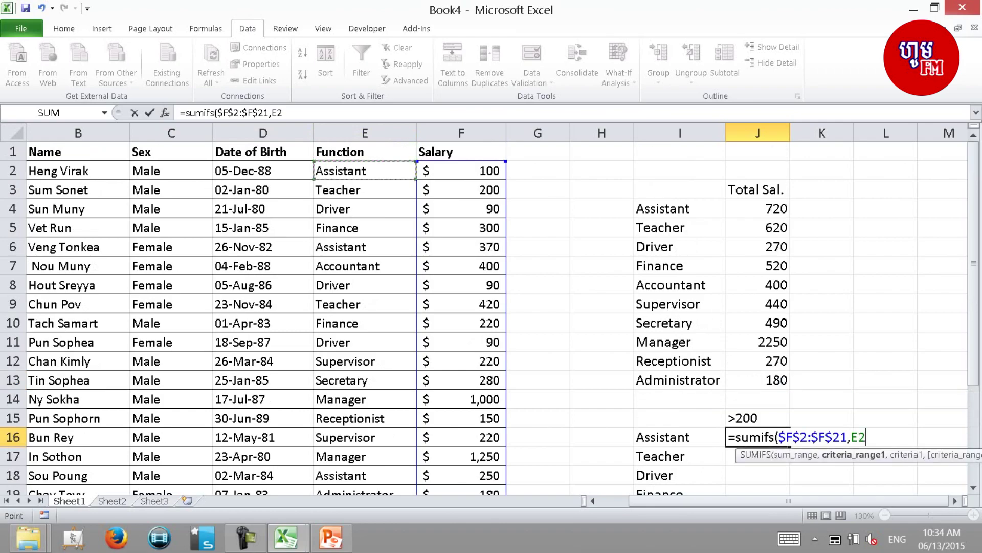
key(ctrl+shift+Down)
key(F4)
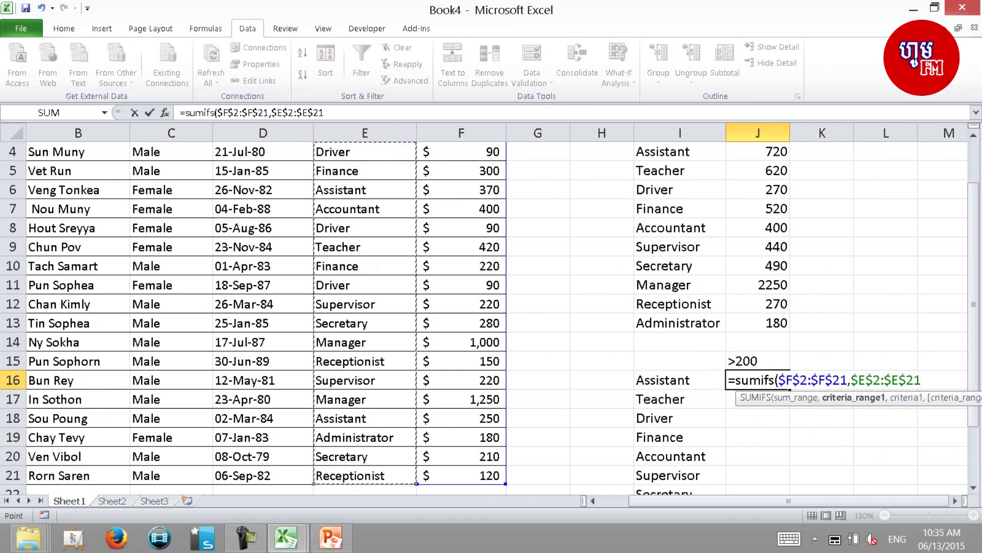
text(,)
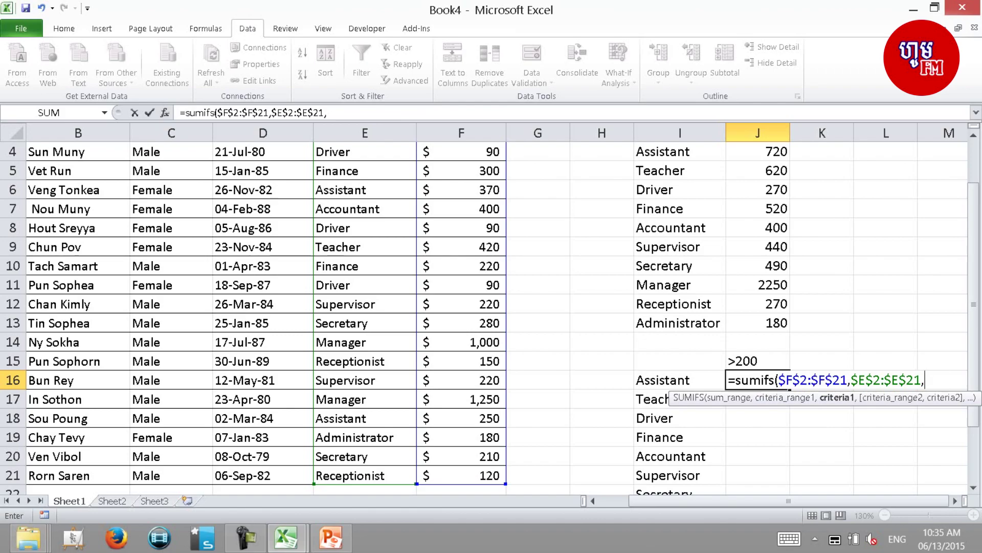
key(Left)
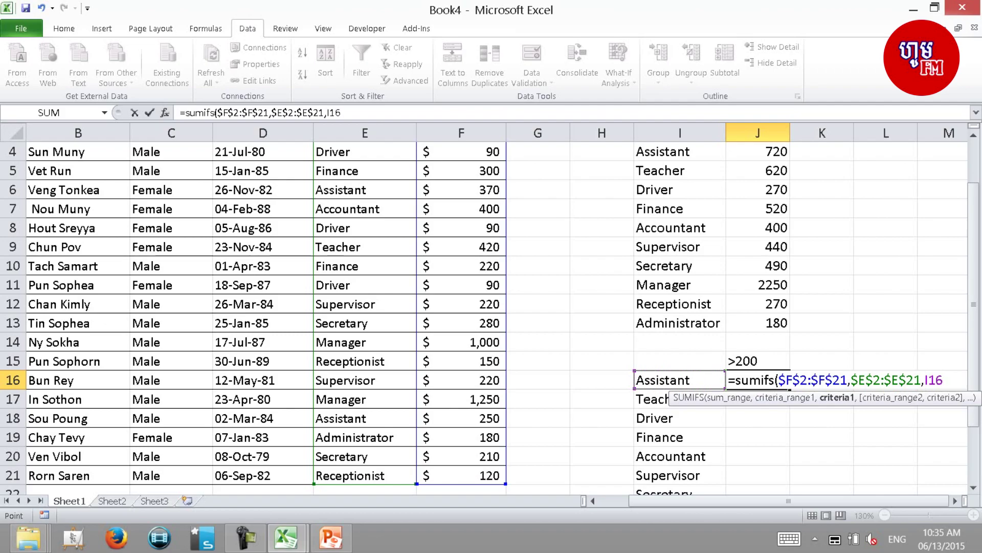
text(,)
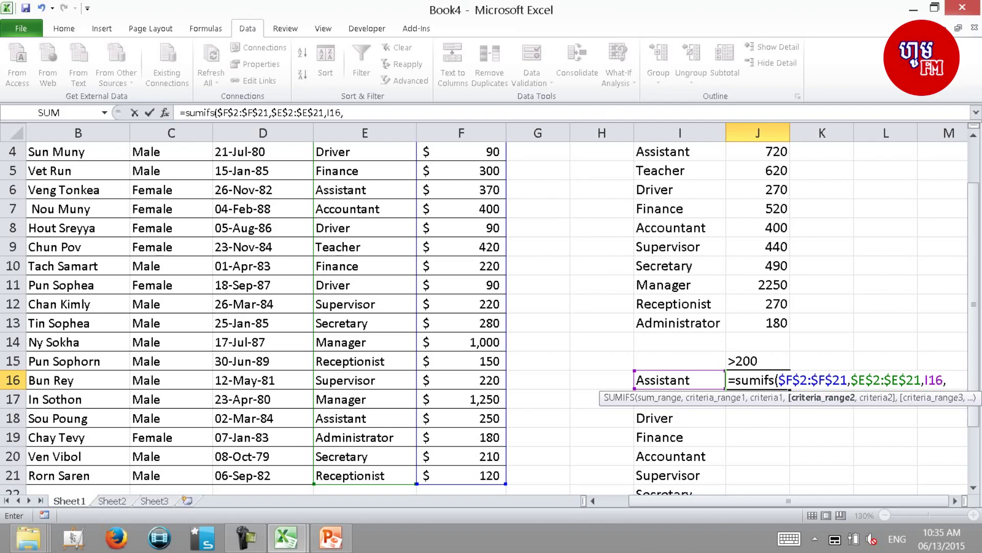
Add the salary column as second criteria range with $J$15 (>200) and enter the formula
click(461, 151)
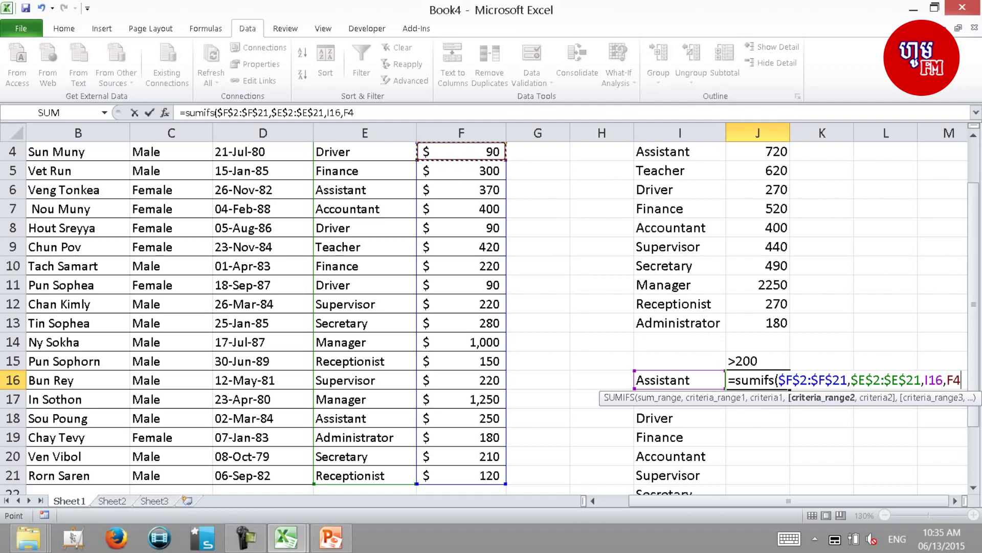
key(Up)
key(Up)
key(Up)
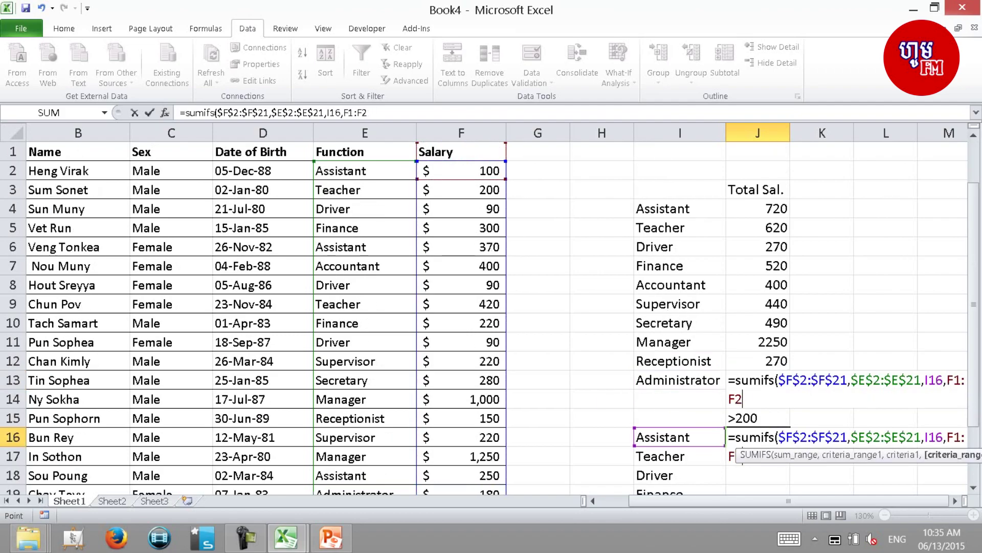
drag(461, 152, 461, 170)
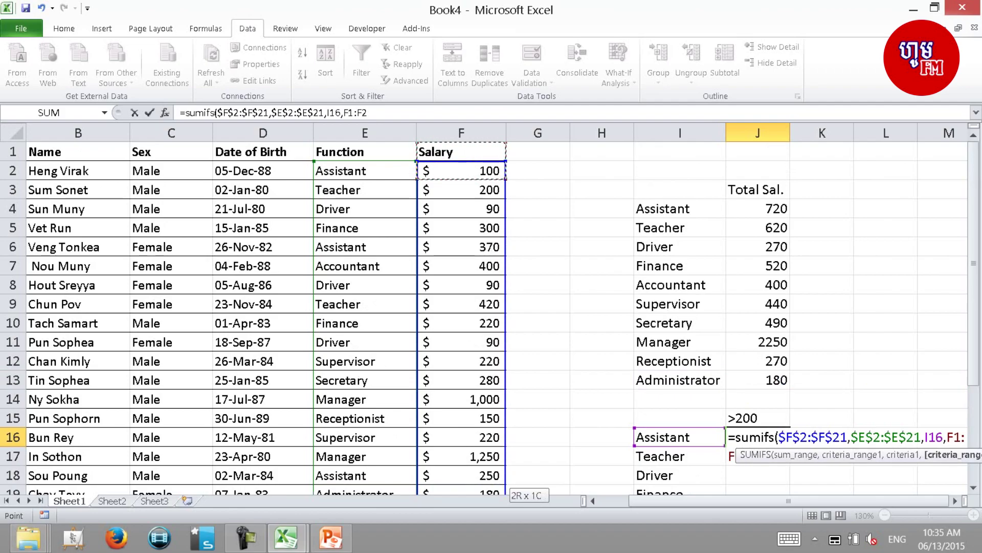
key(F4)
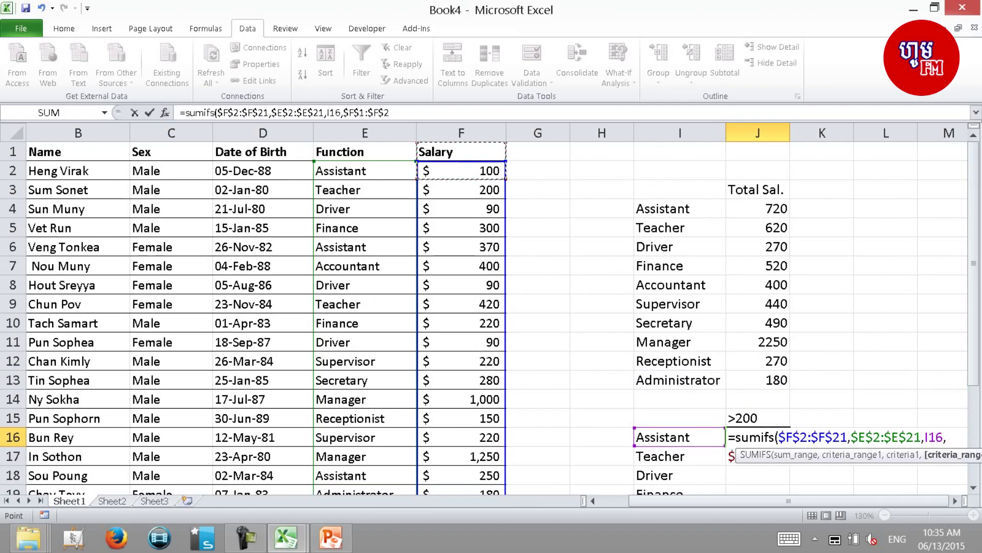
text(,)
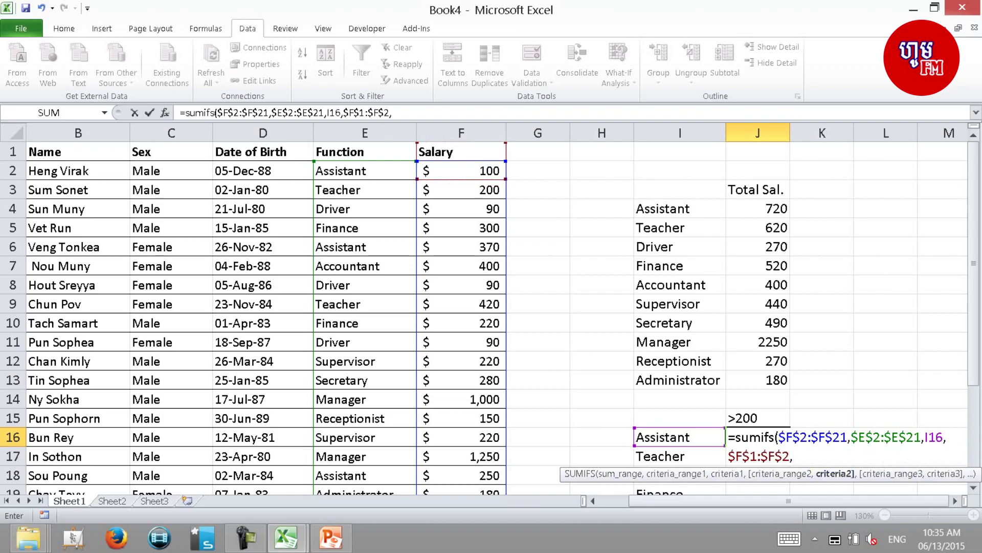
key(Up)
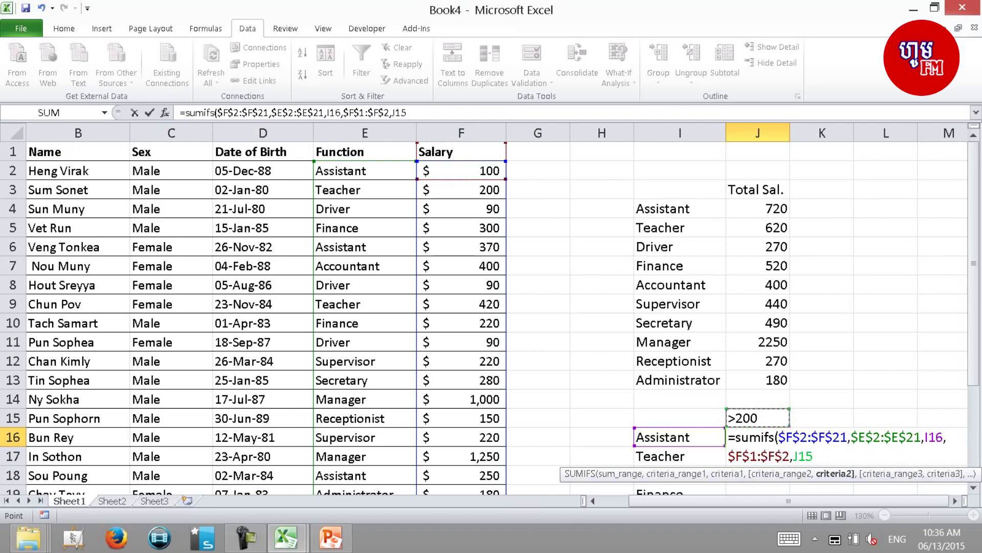
text())
key(Return)
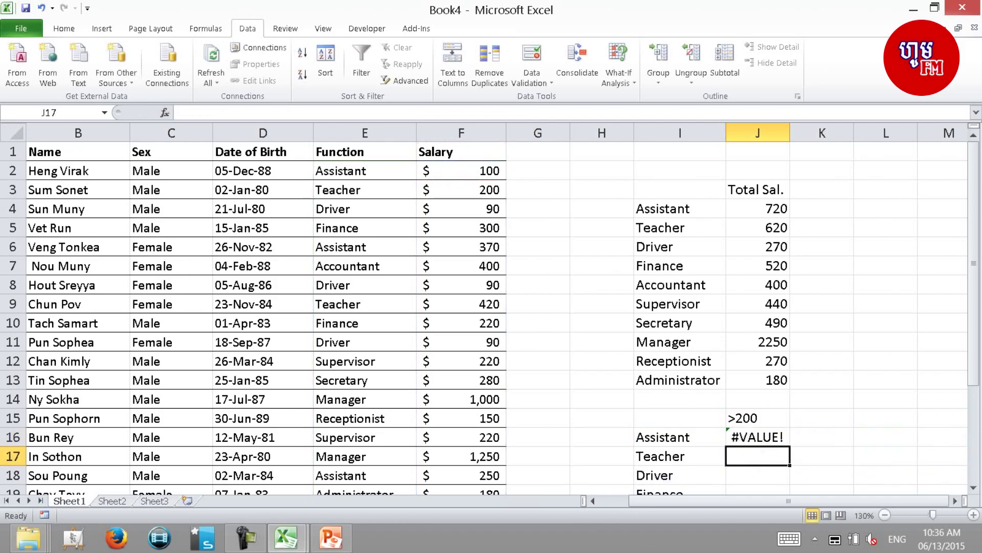
Fix the #VALUE! error by correcting the salary criteria range to $F$2:$F$21
click(758, 436)
key(F2)
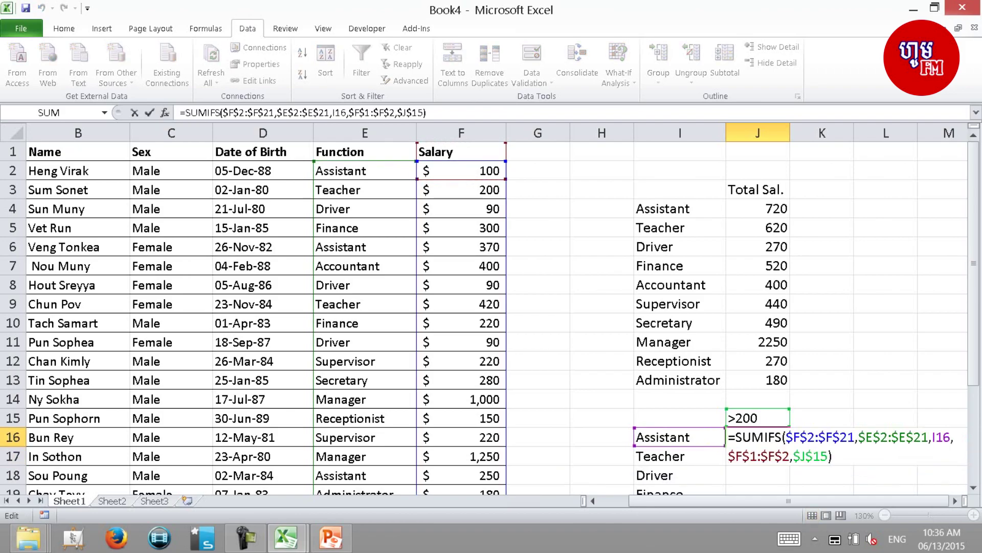
key(Left)
key(Left)
key(Left)
key(Left)
key(Left)
key(Left)
key(Left)
text(1)
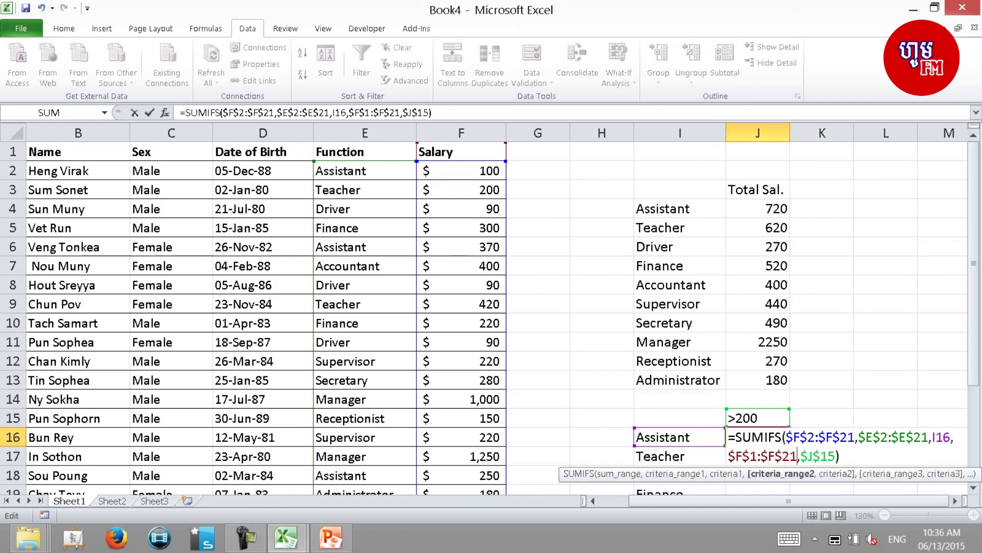
key(Left)
key(Left)
key(Left)
key(Left)
key(Left)
key(Left)
key(BackSpace)
text(2)
key(Right)
key(Right)
key(Right)
key(Right)
key(Right)
key(ctrl+Return)
Copy J16 down to J25, giving Assistant 620 and Driver 0
key(ctrl+c)
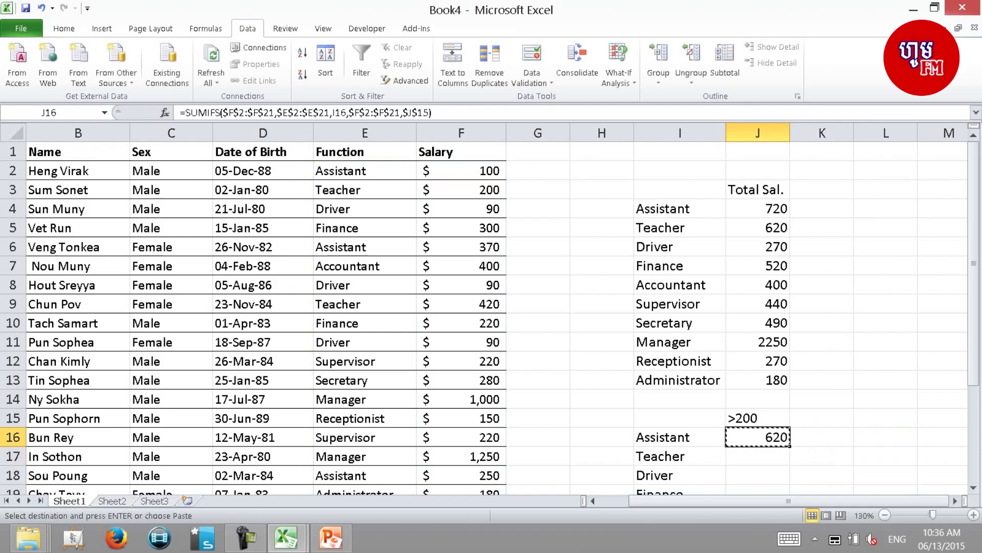
key(shift+Down)
key(shift+Down)
key(shift+Down)
key(shift+Down)
key(shift+Down)
key(shift+Down)
key(shift+Down)
key(shift+Down)
key(shift+Down)
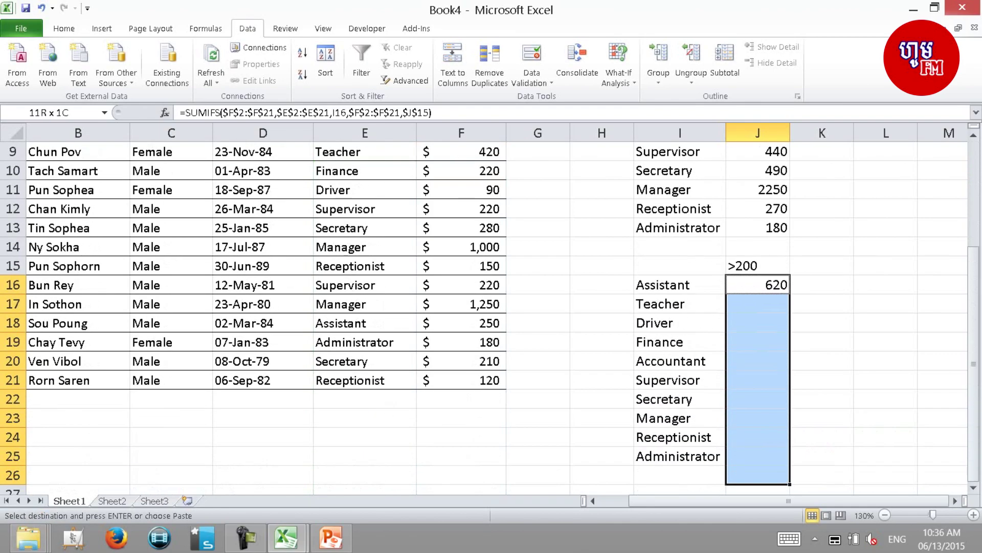
key(Return)
key(Up)
key(Up)
key(Down)
key(Down)
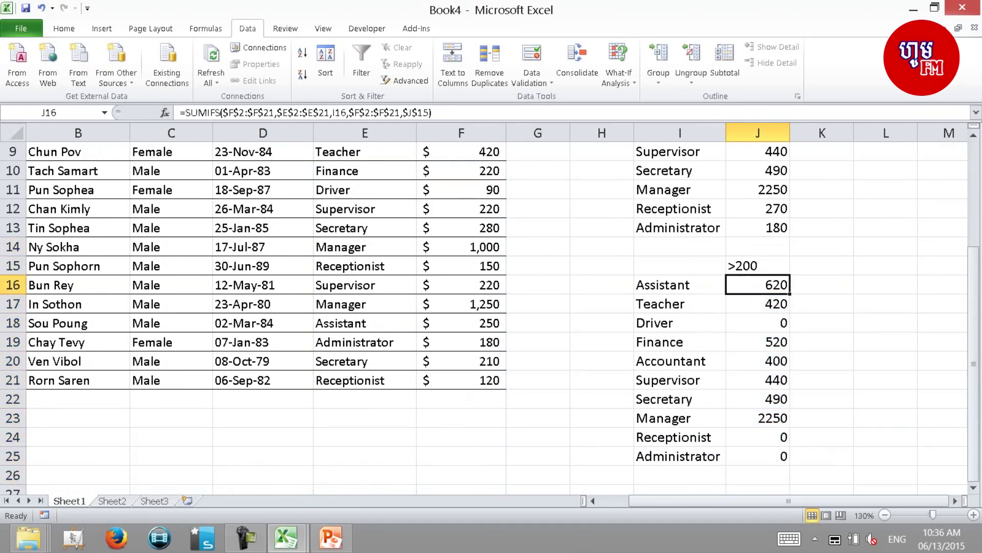
key(Up)
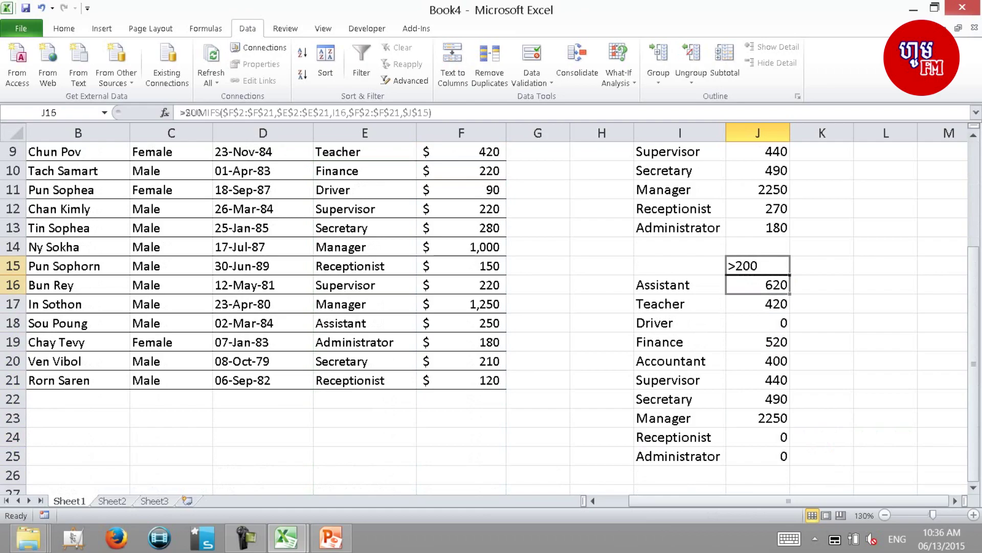
key(Up)
key(Up)
key(Up)
key(Up)
key(Up)
key(Up)
key(Up)
key(Up)
key(Up)
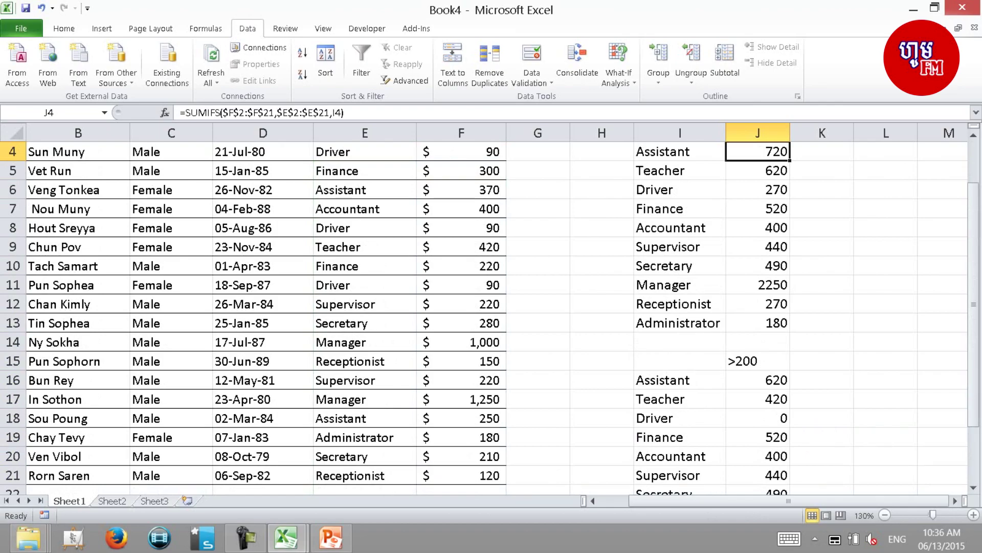
click(461, 208)
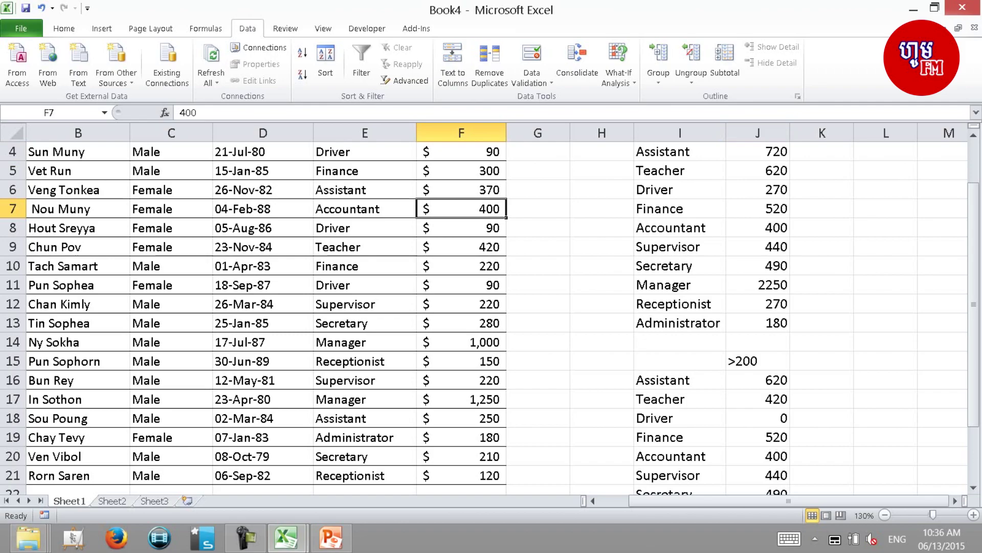
click(758, 380)
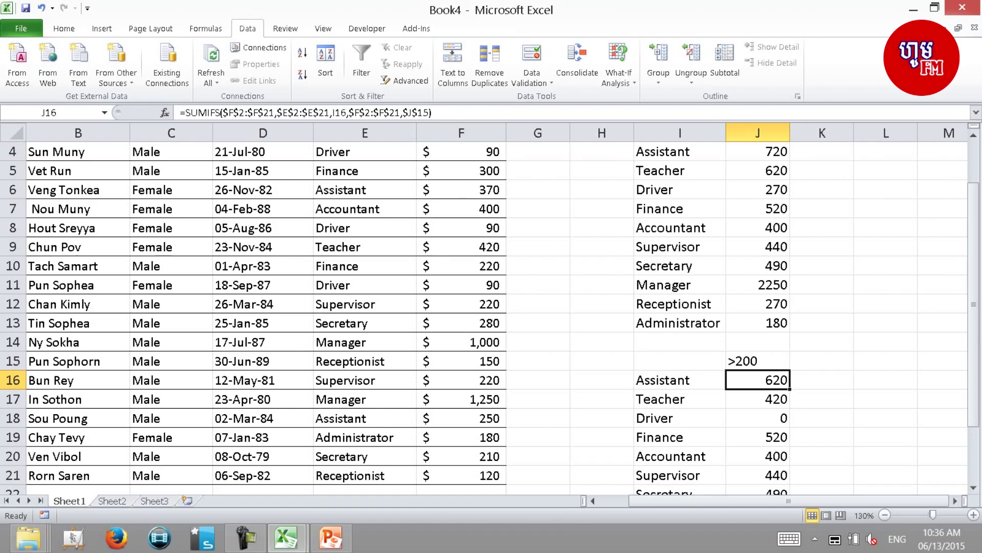
key(F2)
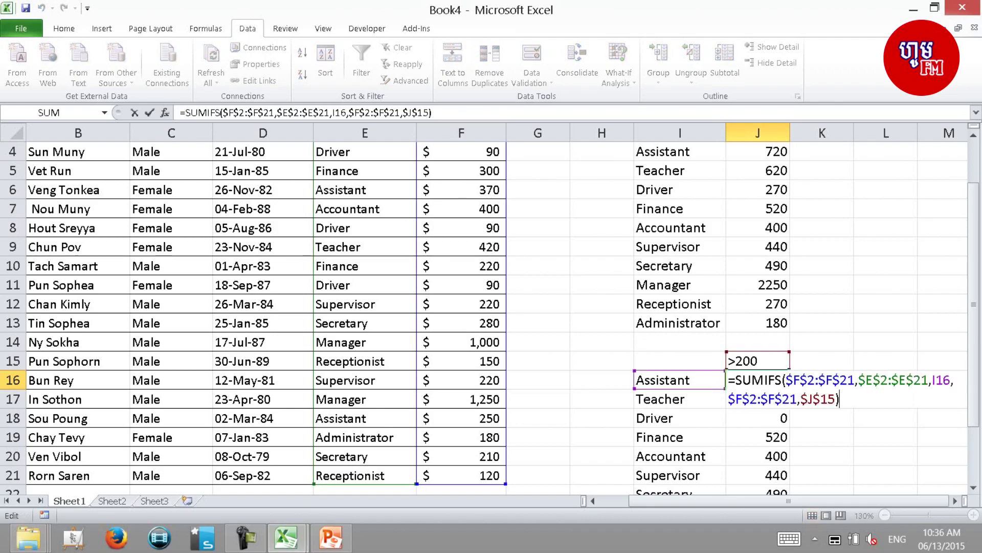
key(ctrl+Return)
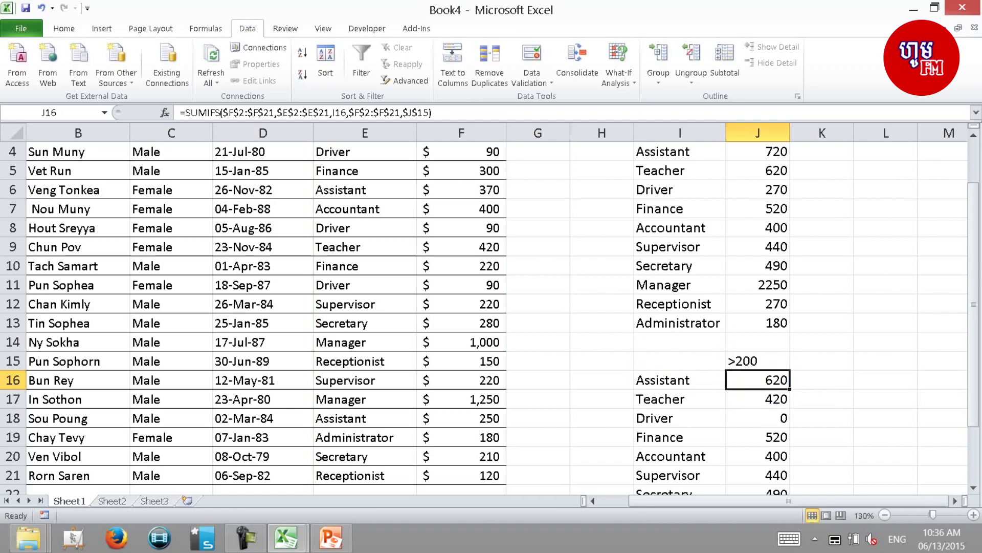
click(821, 380)
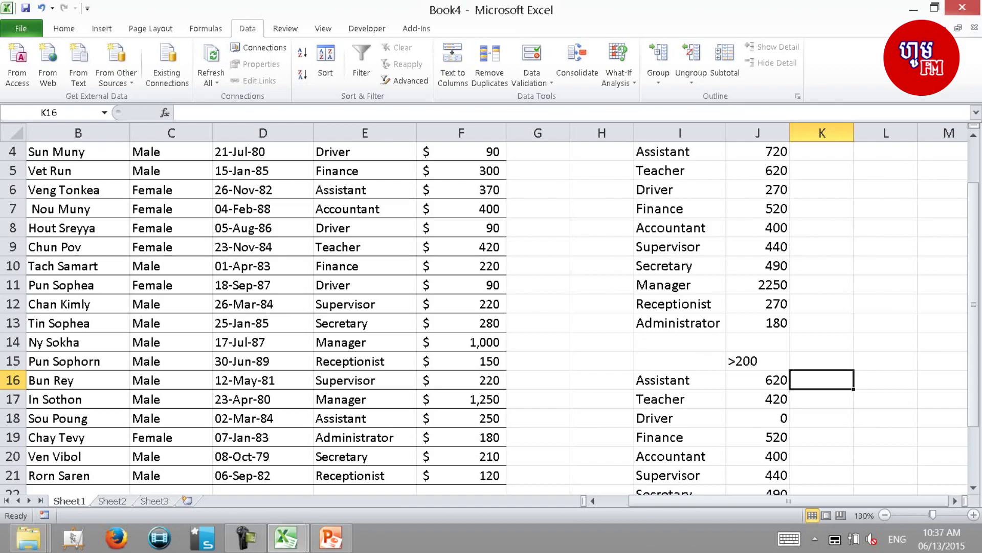
Start =SUMIFS( in K16 with $F$2:$F$21 as the sum range
text(=)
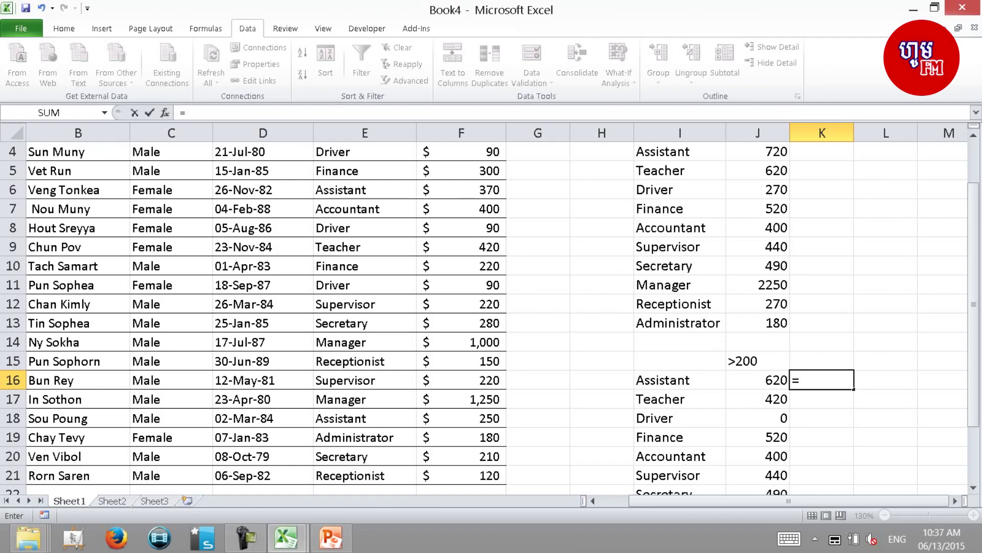
text(sumifs()
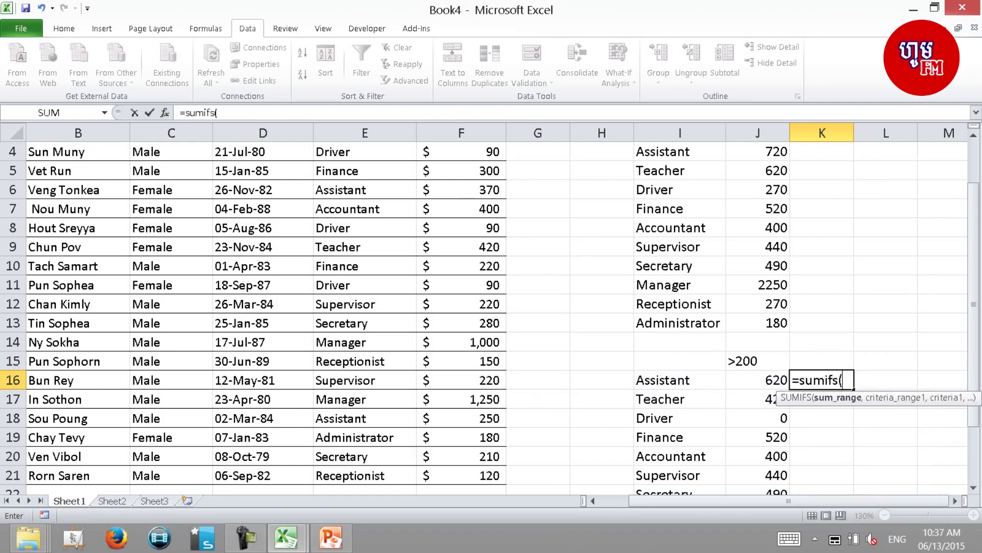
drag(461, 189, 499, 478)
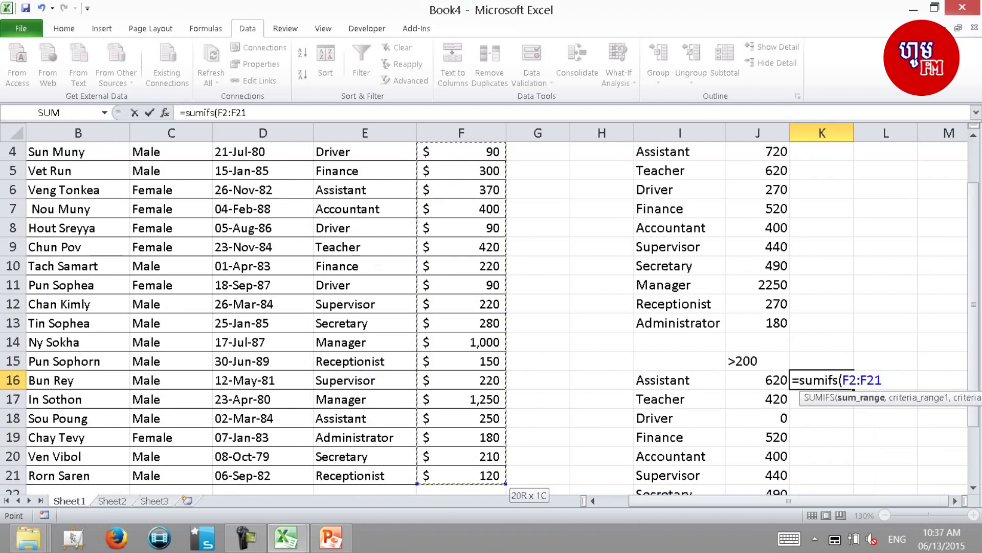
key(F4)
text($F$21,)
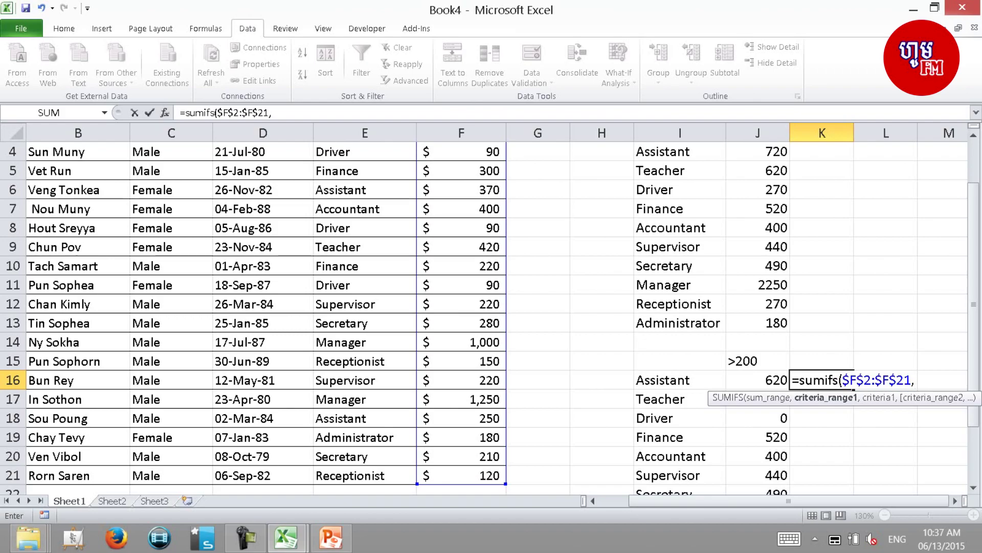
Add $F$2:$F$21 as first criteria range with the >200 criterion locked as $J$15
click(460, 152)
scroll(460, 256, up, 1)
drag(460, 167, 461, 475)
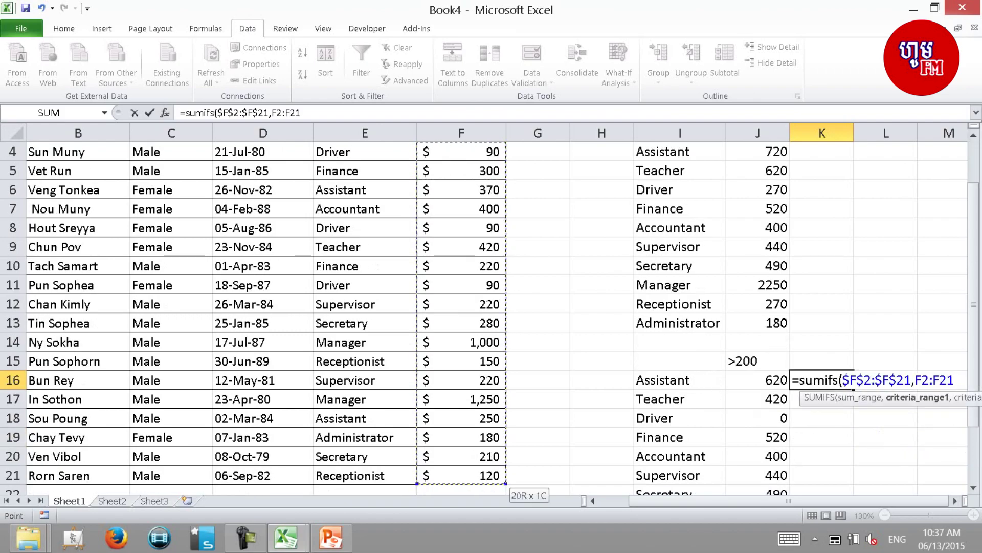
key(F4)
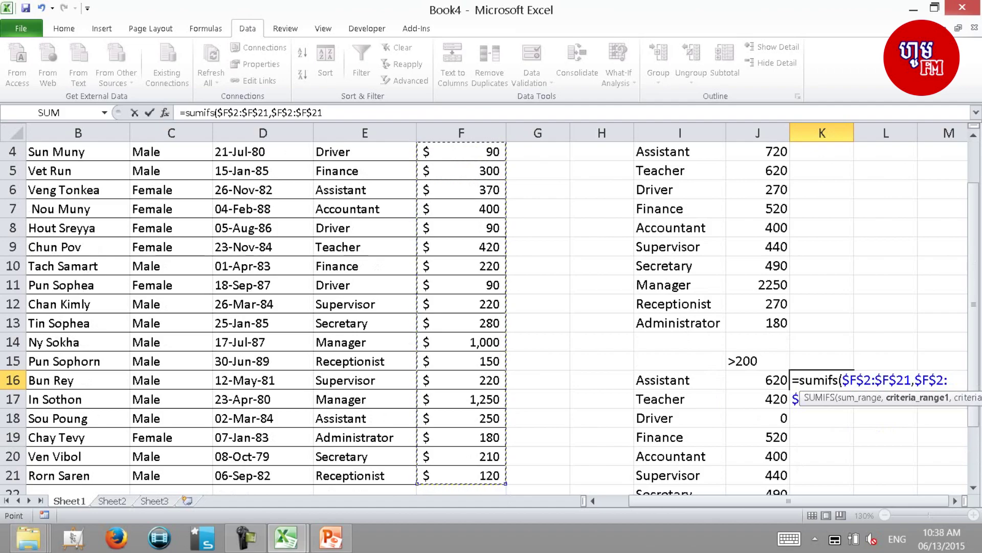
text(,)
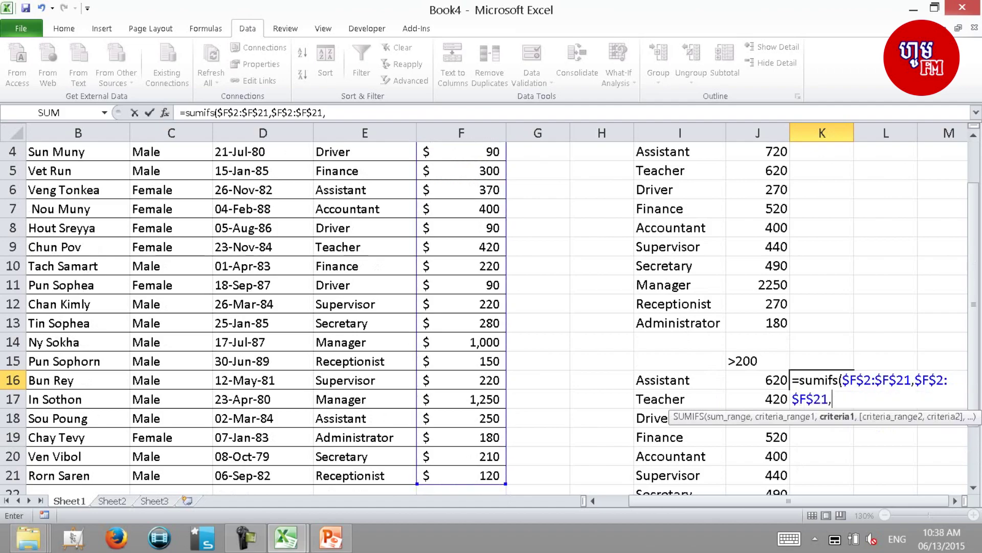
click(757, 361)
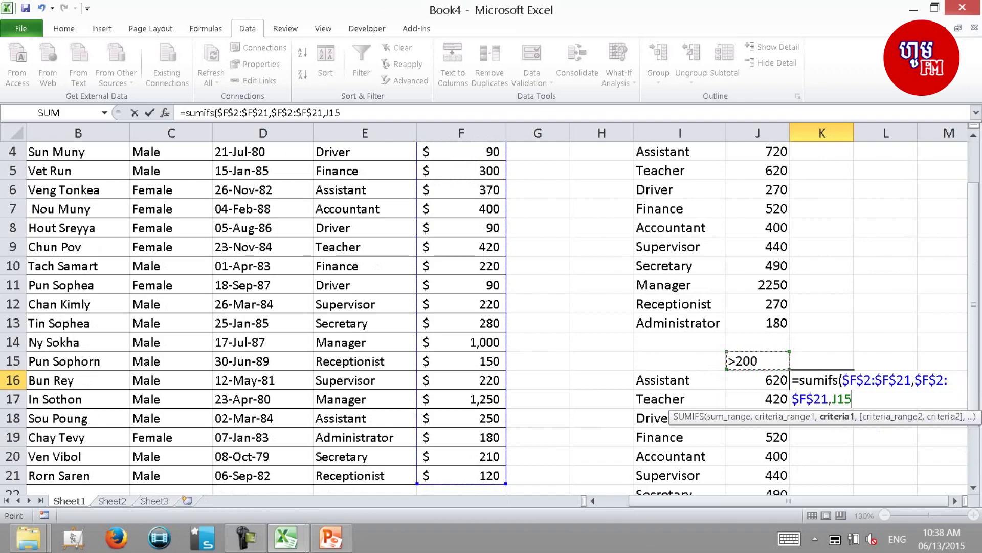
key(F4)
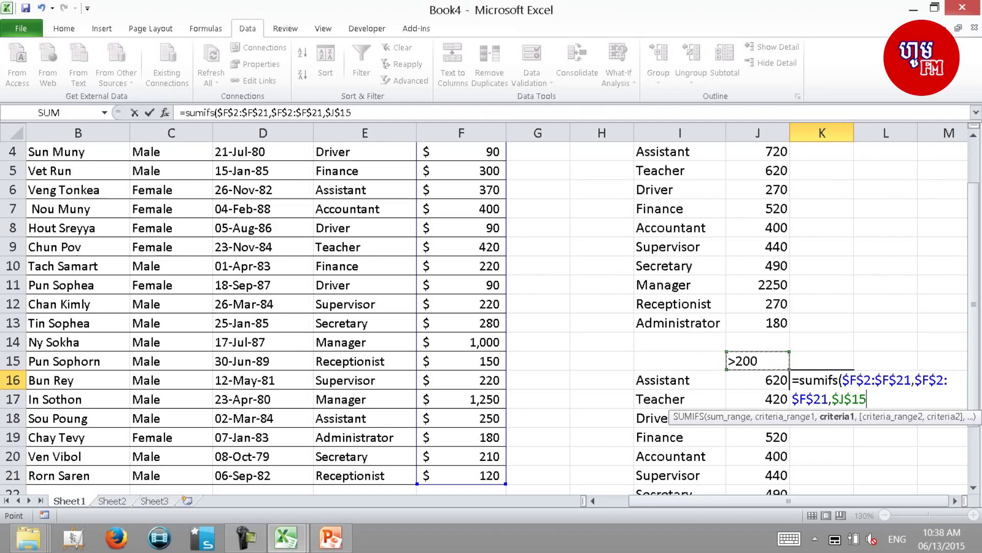
text(,)
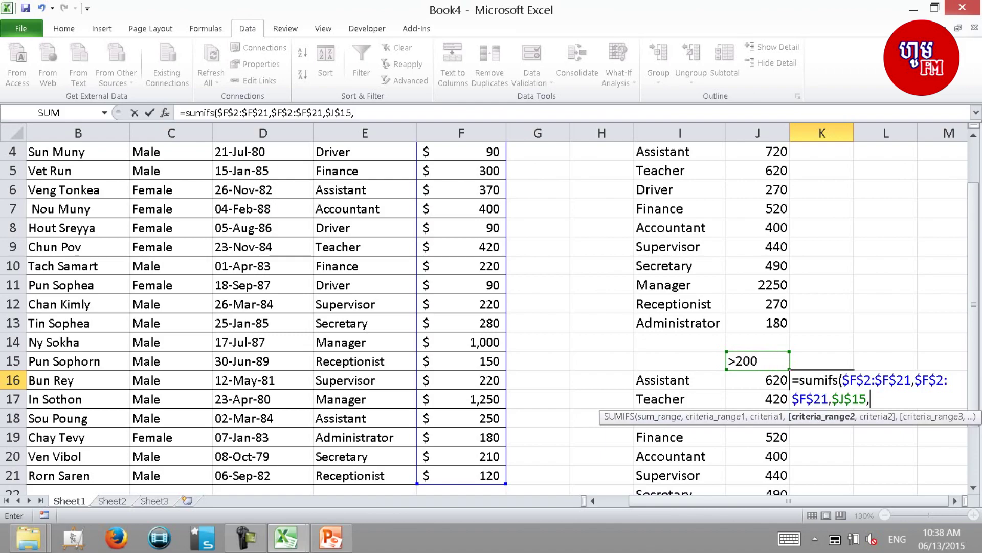
Add $E$2:$E$21 with criterion I16 and enter the formula, showing 620
drag(365, 171, 365, 475)
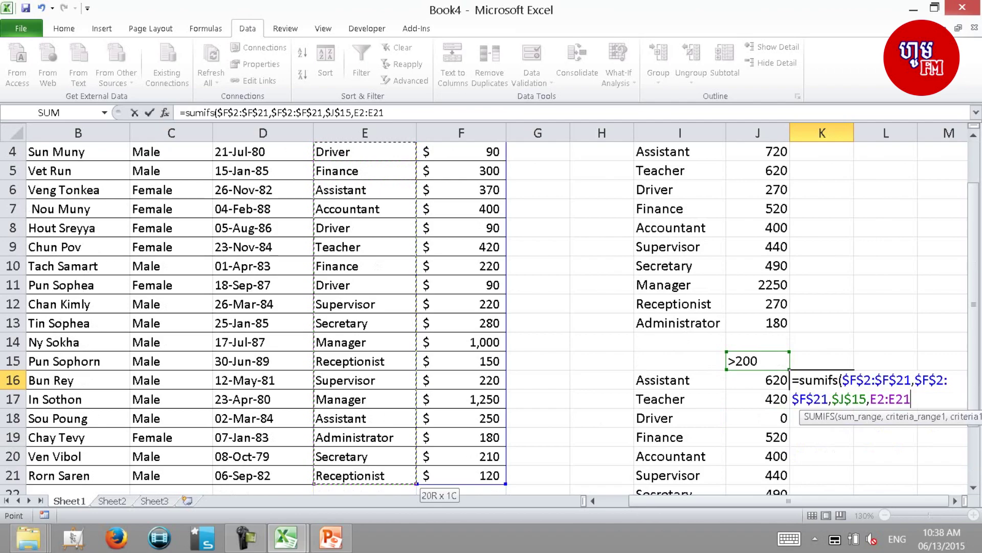
key(F4)
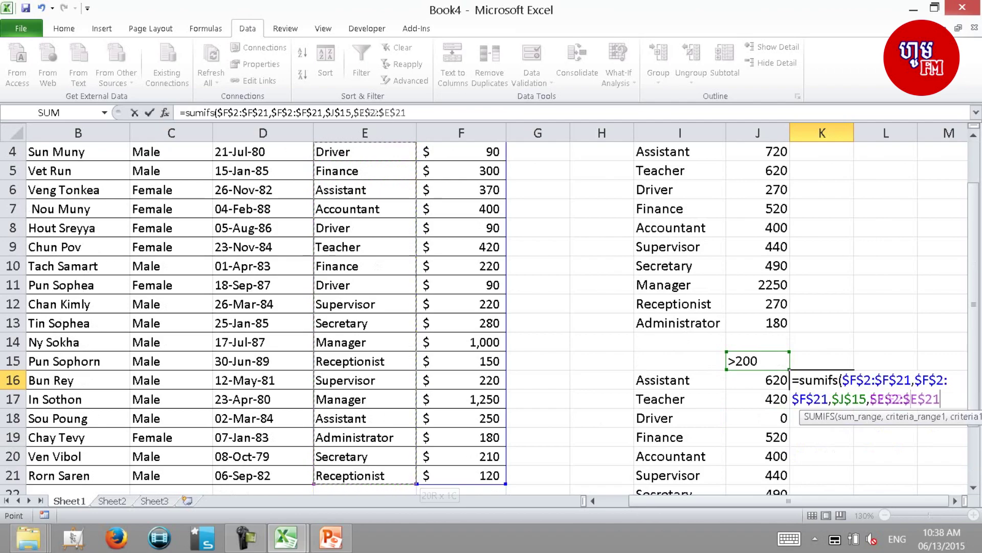
text(,)
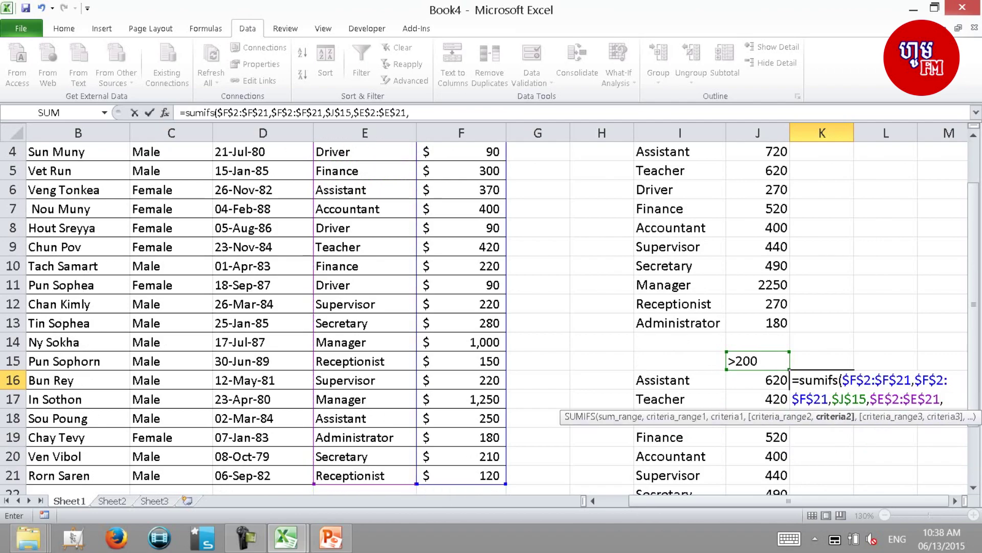
click(680, 380)
key(Return)
Copy K16's formula down through K25
key(Up)
key(ctrl+c)
drag(822, 380, 822, 479)
key(Return)
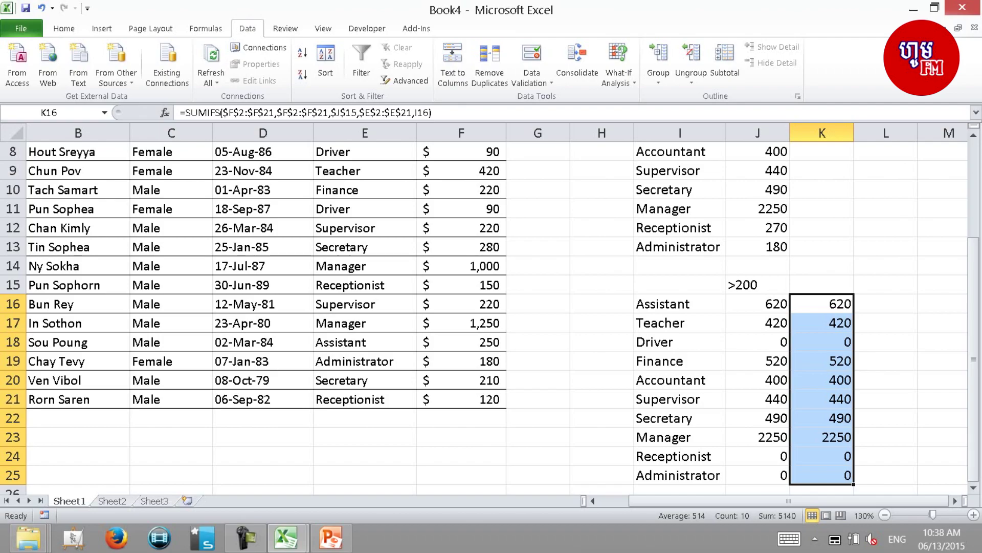
Review the pasted over-200 totals in K16:K25 and the formula in J25
key(Up)
key(Up)
key(Up)
Copy the function names from I16:I25
key(Up)
click(822, 361)
key(Down)
key(Down)
key(Down)
key(Up)
key(Up)
key(Up)
key(Up)
key(Up)
key(Left)
key(Left)
key(ctrl+shift+Up)
key(ctrl+c)
key(Down)
key(Up)
key(Up)
key(Up)
key(Up)
key(Up)
key(Up)
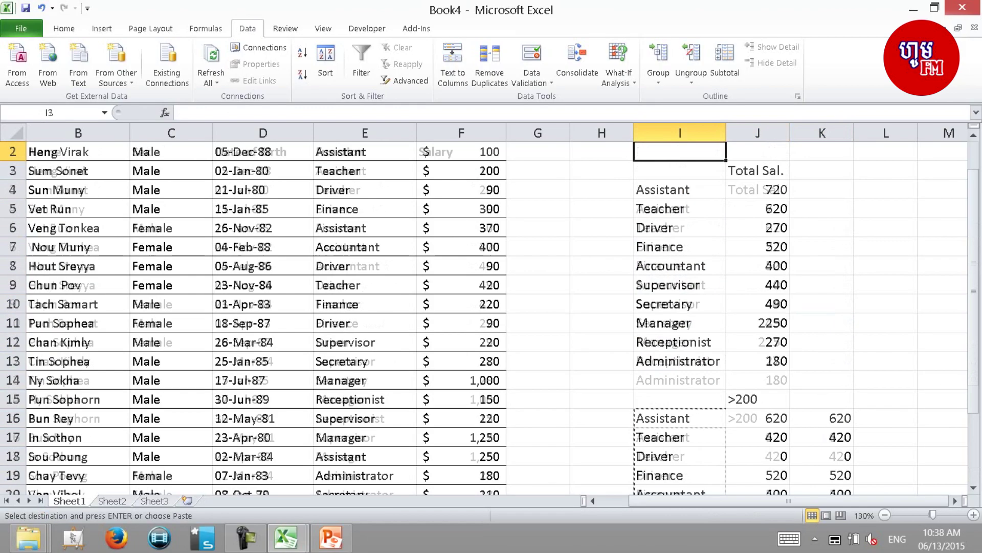
key(Right)
key(Down)
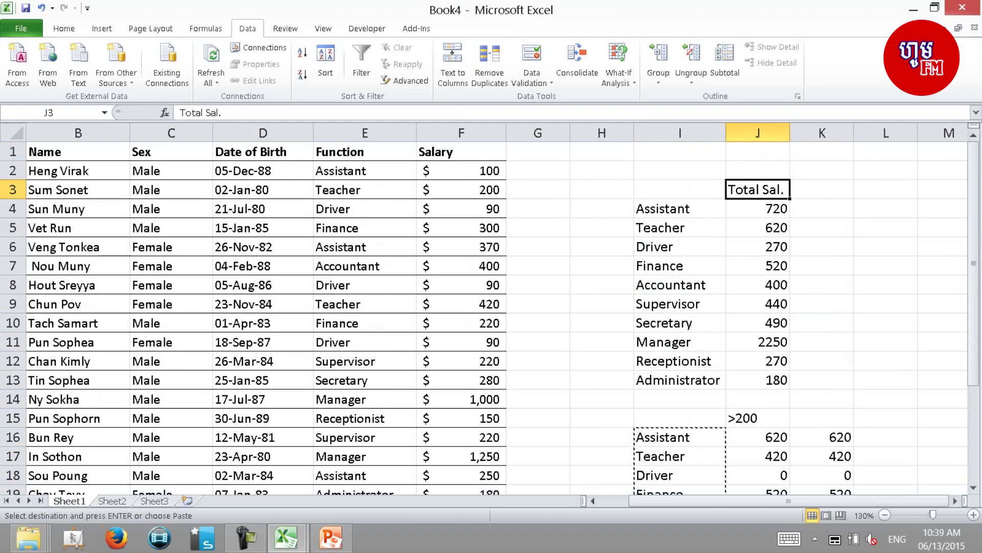
Move to L2 beside the first totals table and begin the >=1/1/80 criterion
key(Right)
key(Right)
key(Left)
key(Left)
key(Left)
key(Down)
key(ctrl+shift+Down)
key(Right)
key(Right)
key(Right)
key(Up)
key(Up)
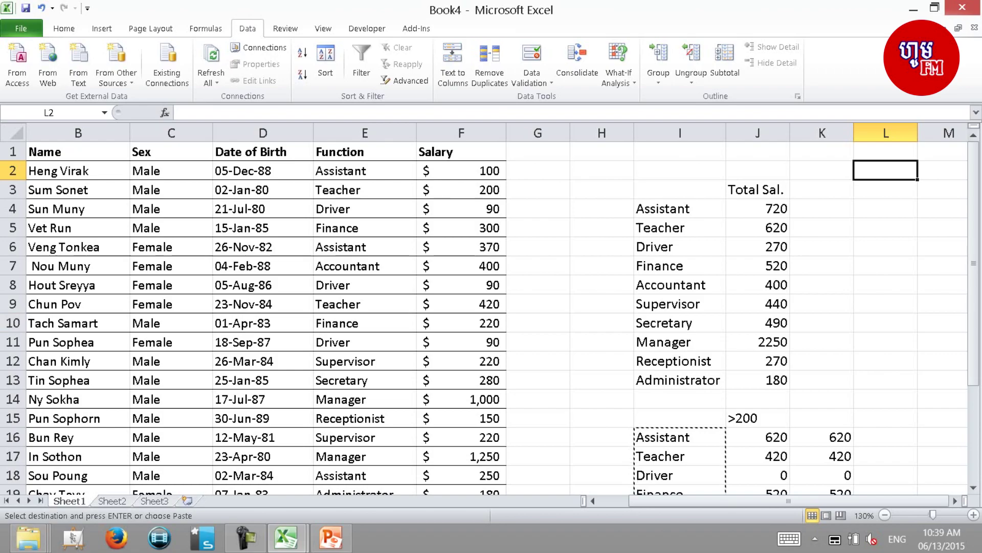
text(>)
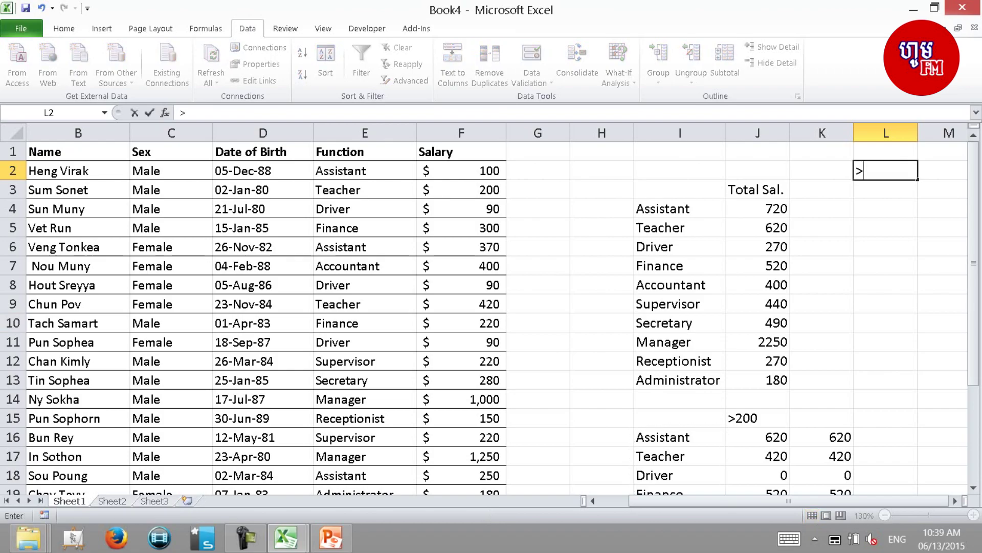
text(=1/1/80)
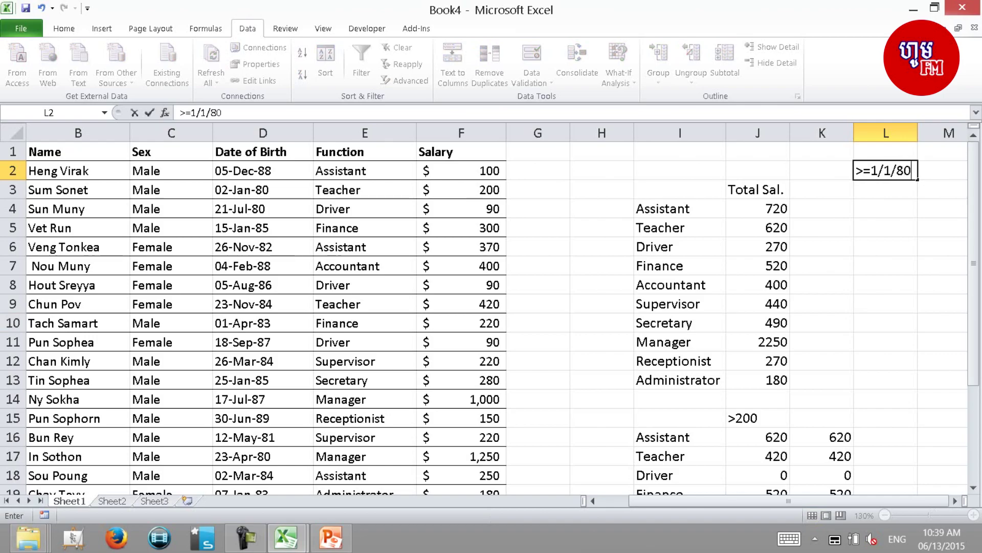
Enter the birth-date criteria >=1/1/80 in L2 and <1/1/83 in L3
key(Return)
text(<=)
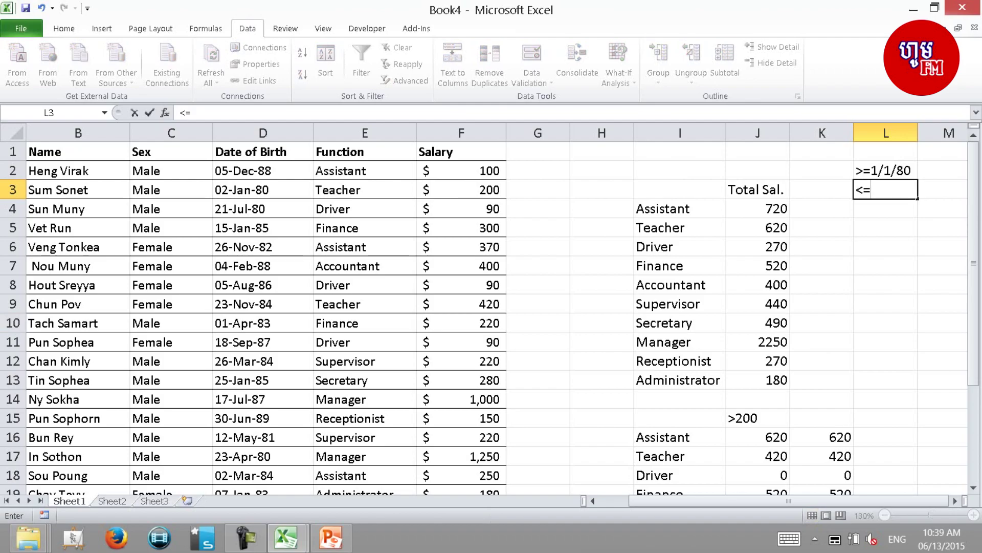
text(3)
text(1/)
key(BackSpace)
key(BackSpace)
key(BackSpace)
text(12/1)
key(BackSpace)
key(BackSpace)
key(BackSpace)
key(BackSpace)
key(BackSpace)
text(1/1/83)
key(Return)
Start a =SUMIFS( formula in L4
key(Up)
key(Up)
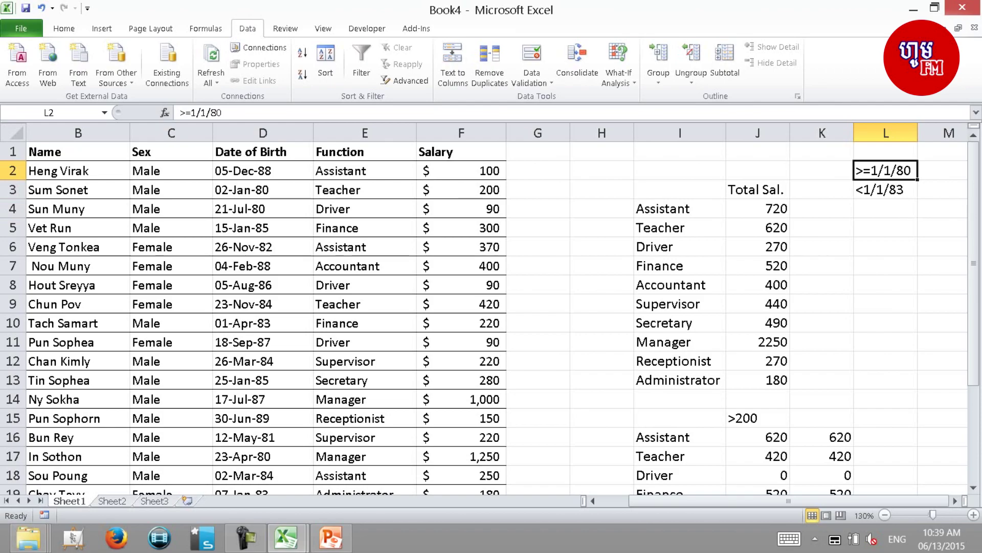
key(Down)
key(Down)
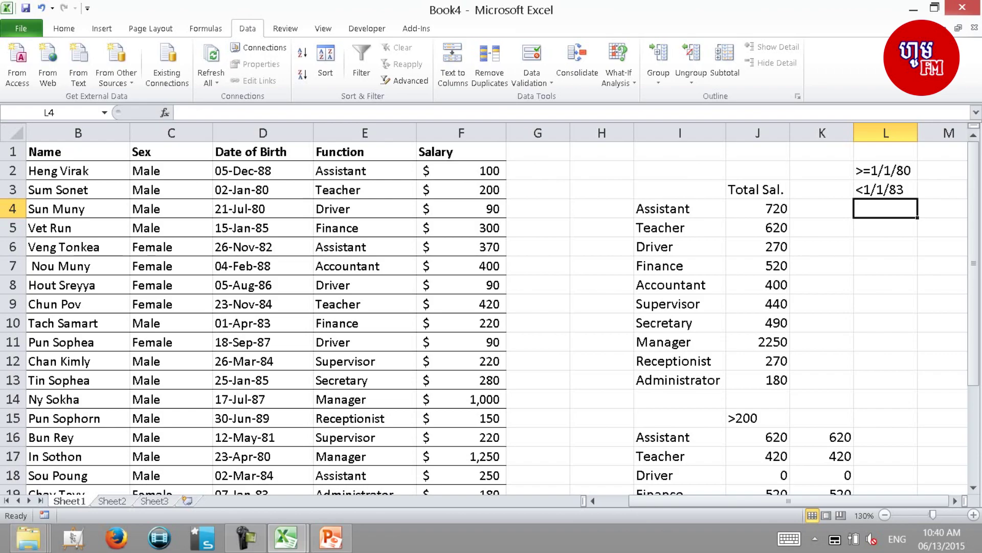
text(=sumifs()
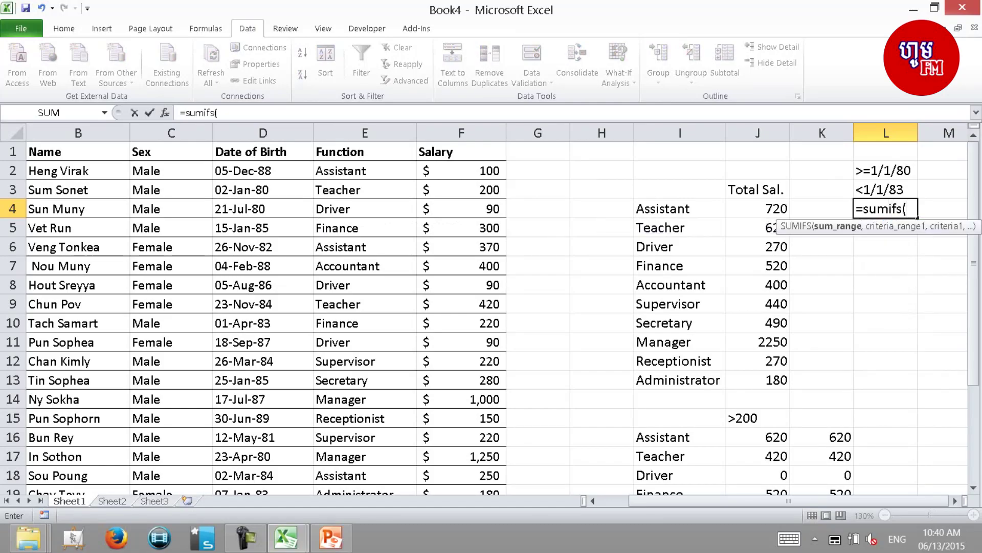
Set the SUMIFS sum range to the absolute salary range $F$2:$F$21
key(Left)
key(Left)
key(Left)
key(Left)
key(Left)
key(Left)
key(Up)
key(Right)
key(Up)
key(ctrl+shift+Down)
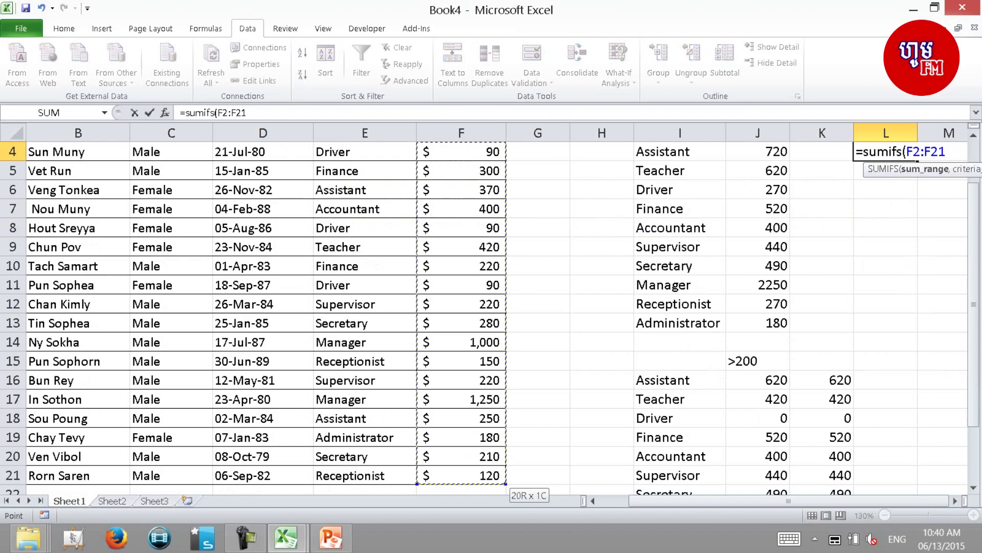
text(,)
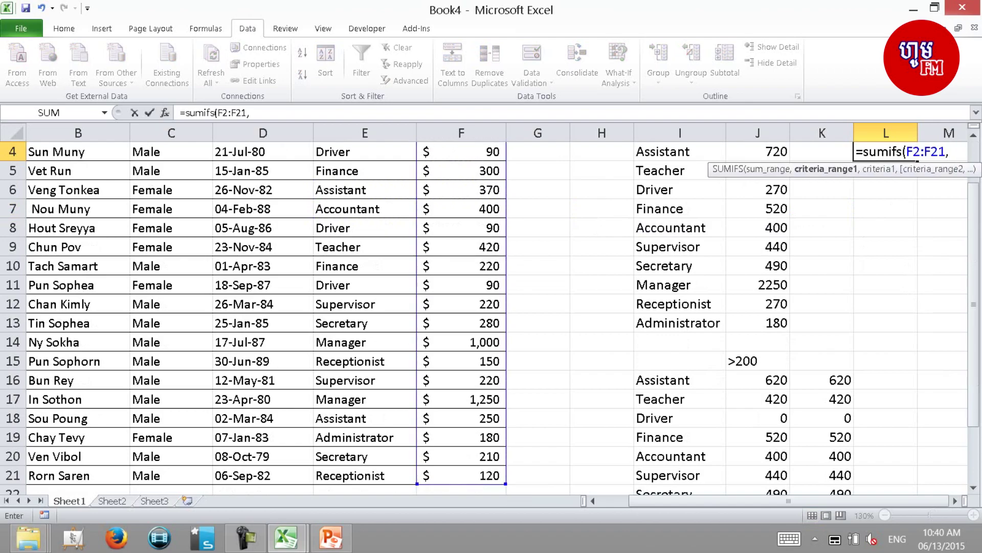
key(BackSpace)
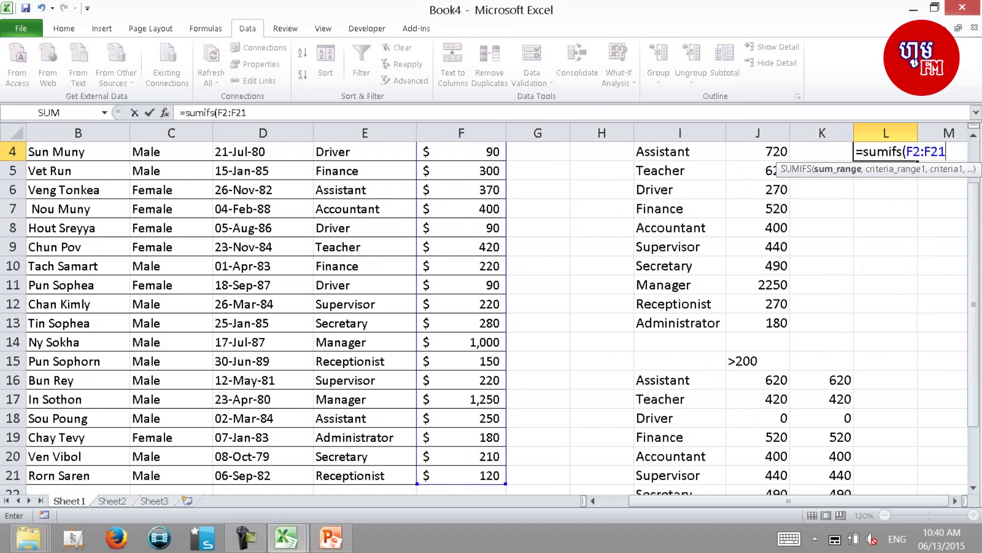
key(F2)
key(shift+Left)
key(shift+Left)
key(shift+Left)
key(shift+Left)
key(shift+Left)
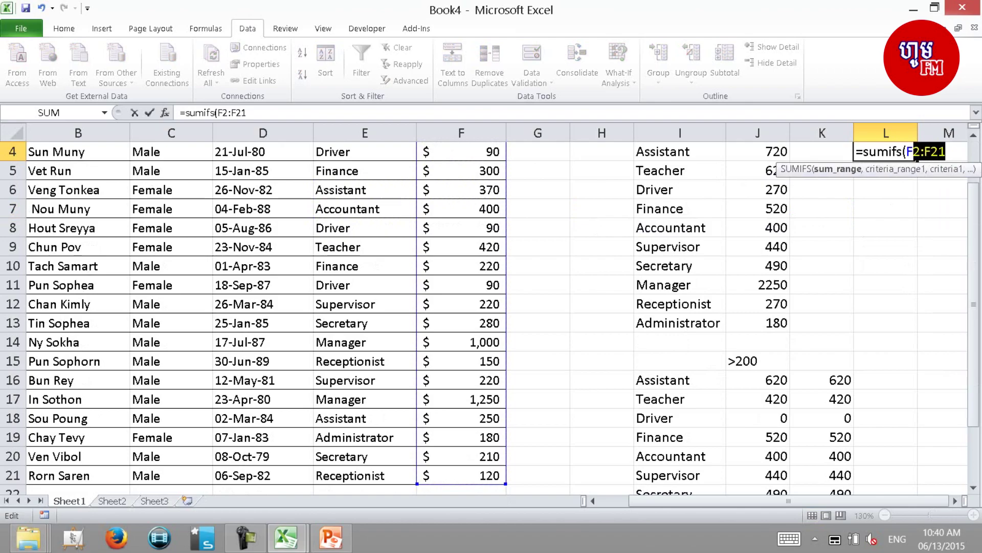
key(F4)
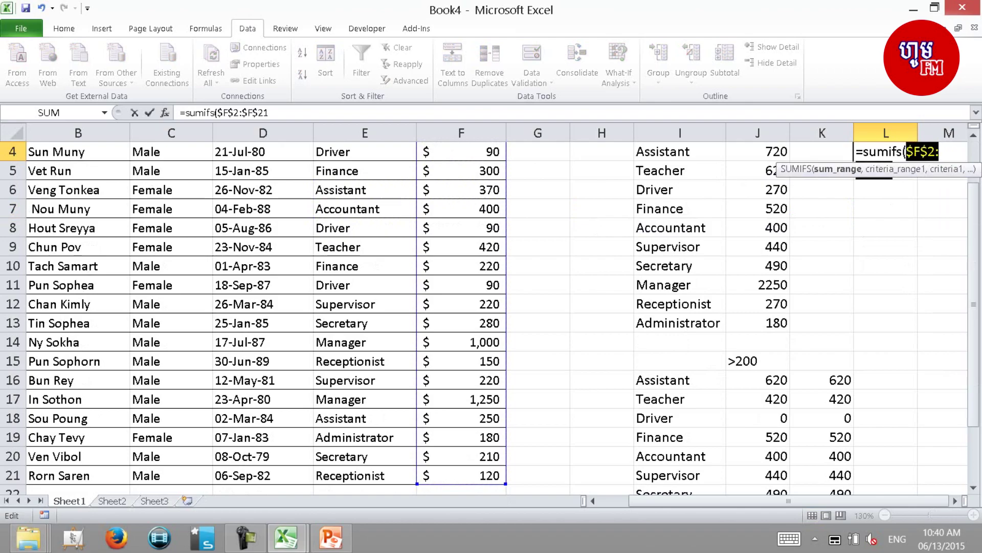
Add the birth-date range $D$2:$D$21 with the absolute <1/1/83 criterion $L$3
text(,)
key(F2)
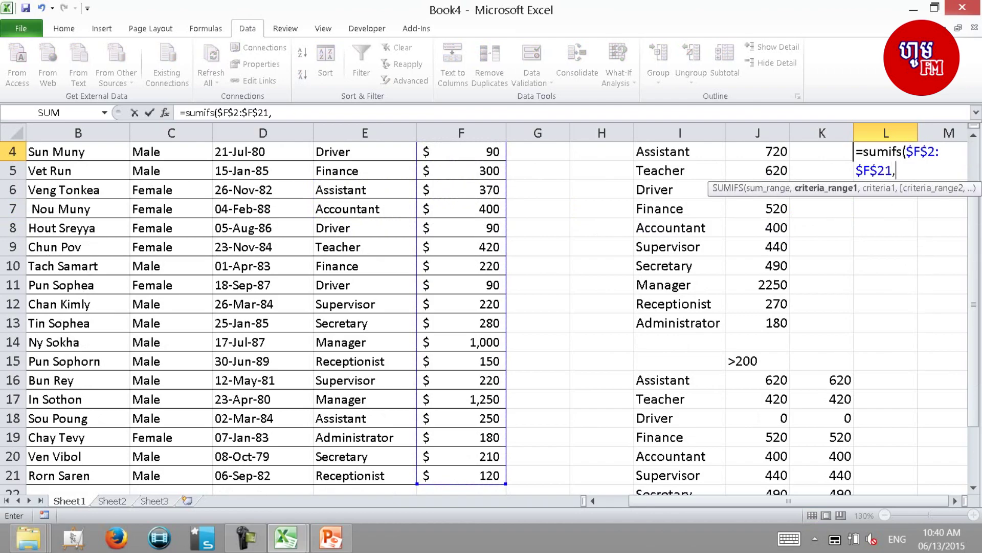
scroll(491, 307, up, 1)
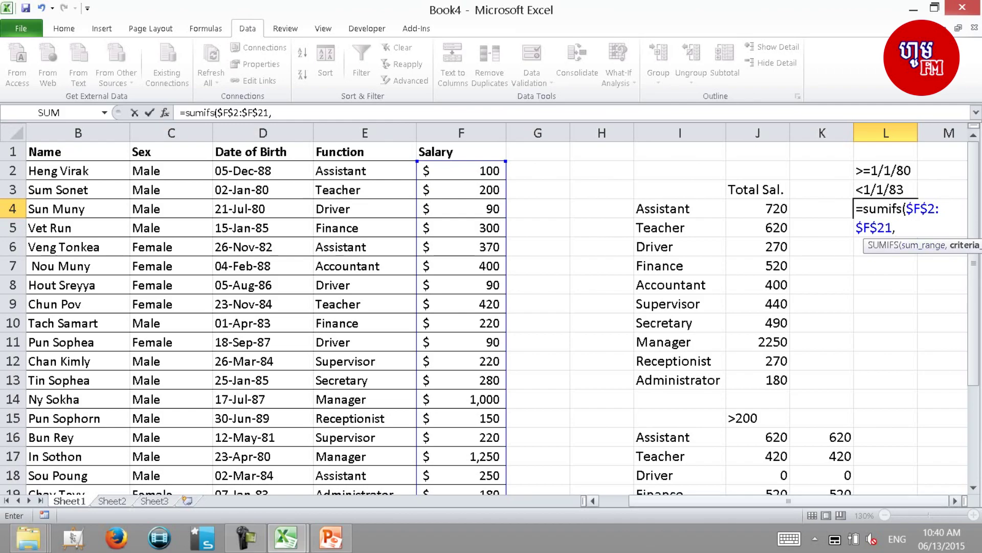
scroll(491, 307, right, 1)
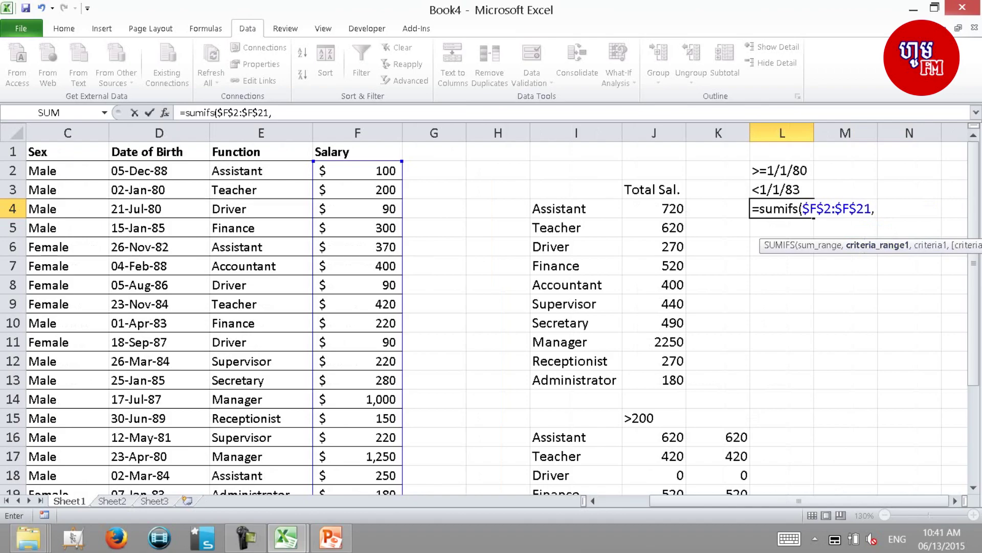
drag(153, 170, 153, 479)
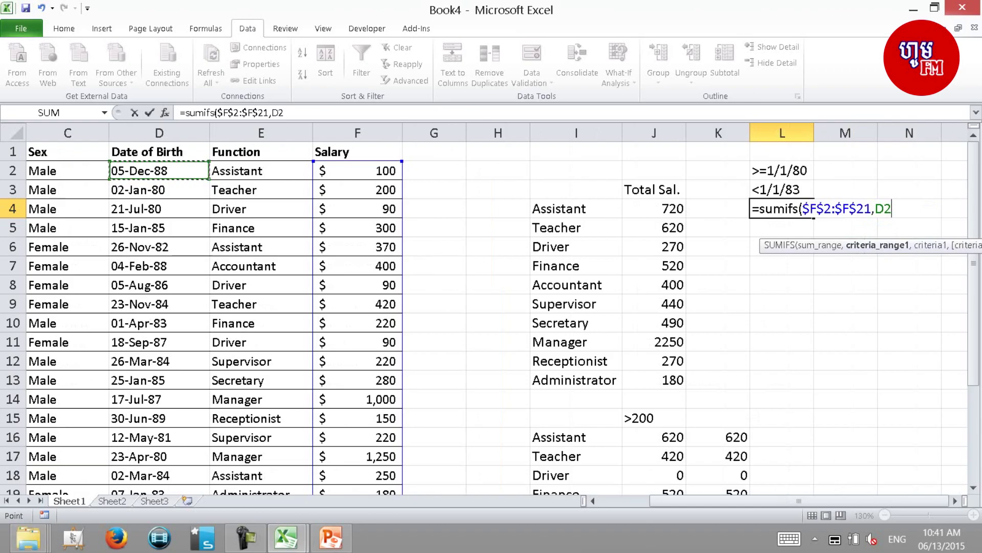
key(F4)
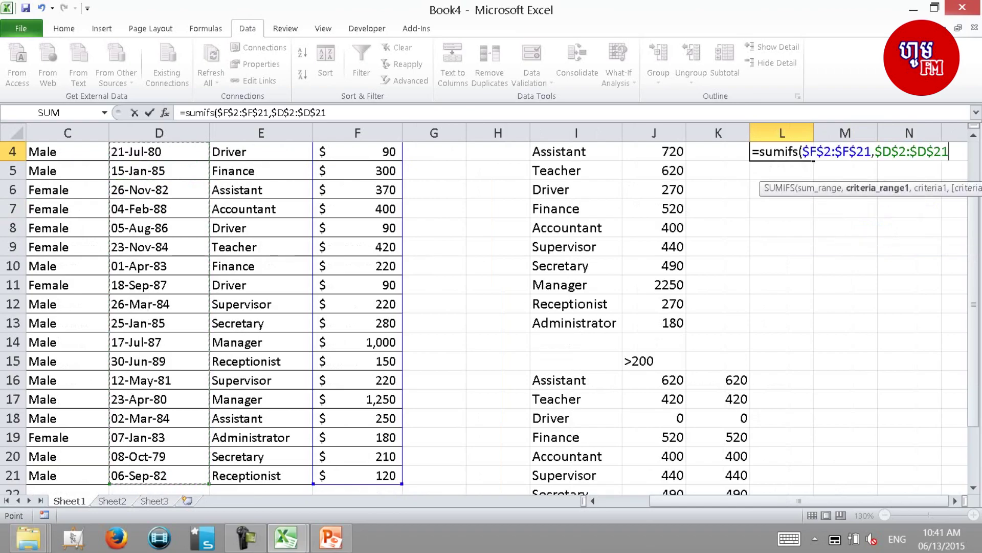
text(,)
key(Up)
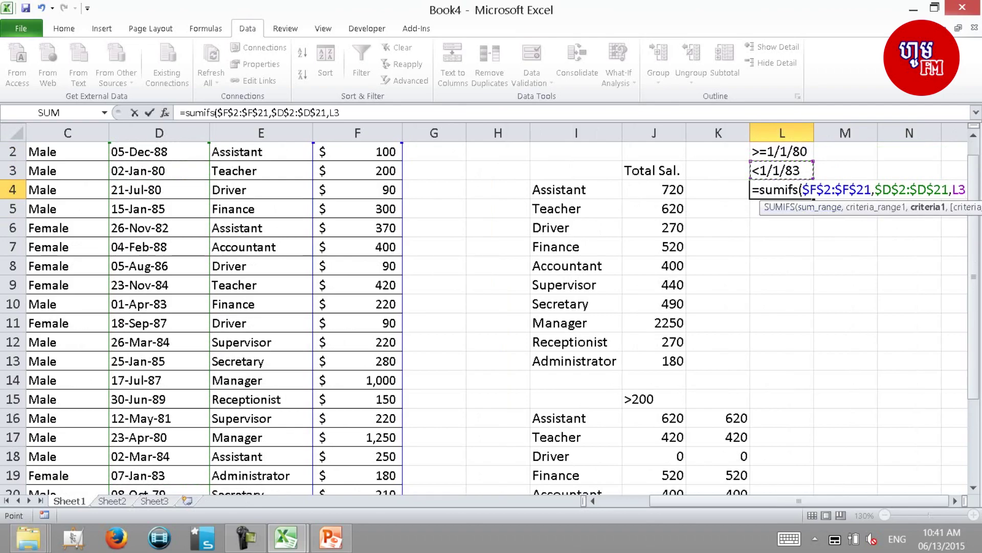
key(F4)
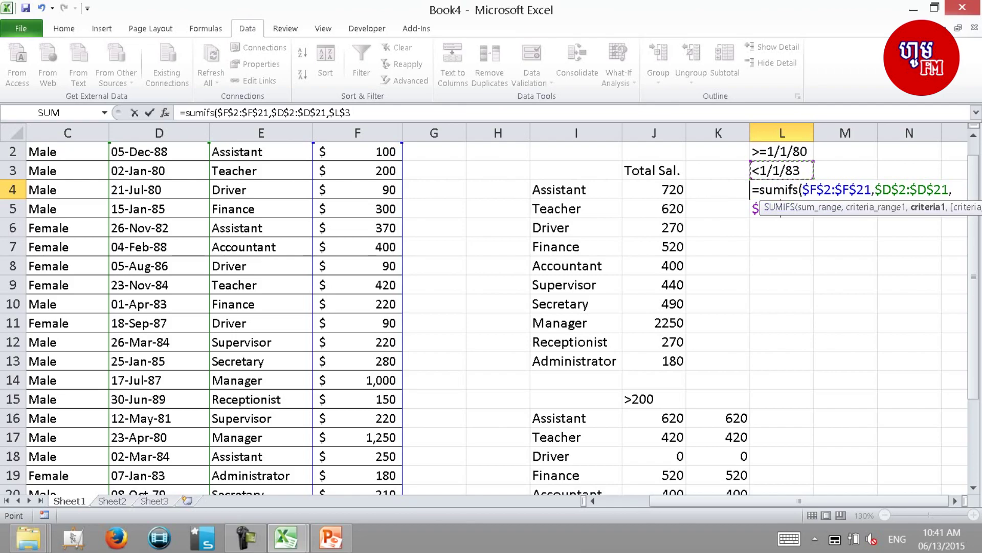
text(,)
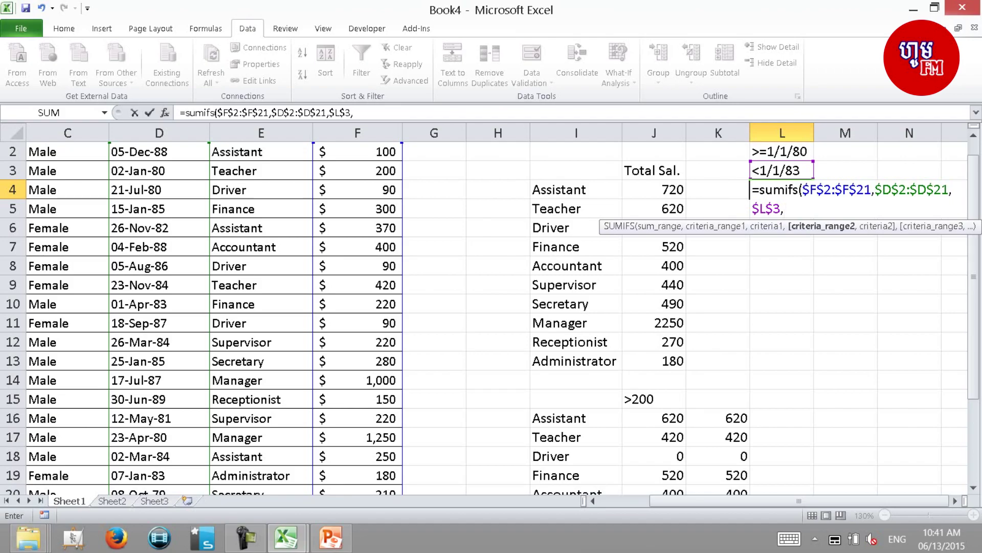
click(236, 152)
Add the Function range $E$2:$E$21 with the Assistant label in I4 as criterion
drag(235, 151, 266, 481)
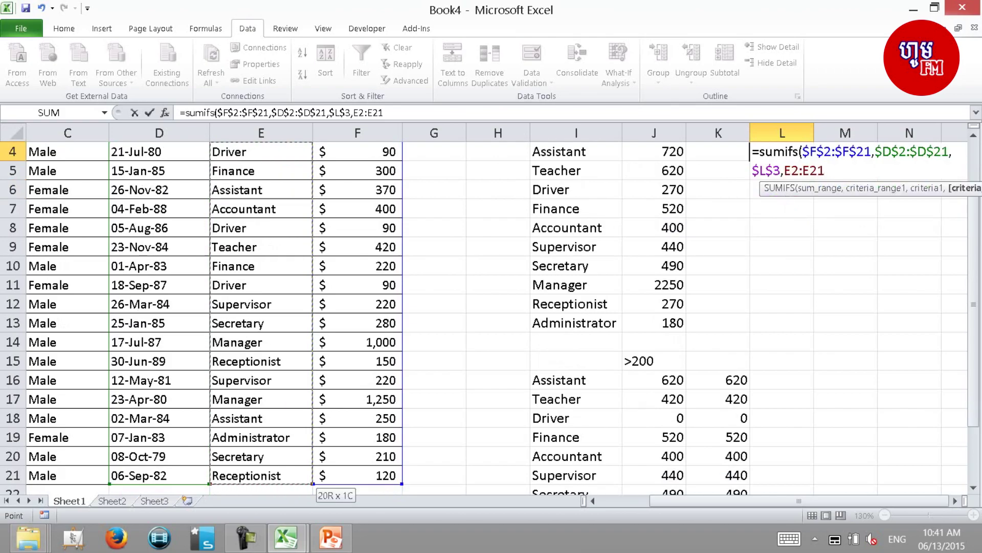
key(F4)
text($E$21,)
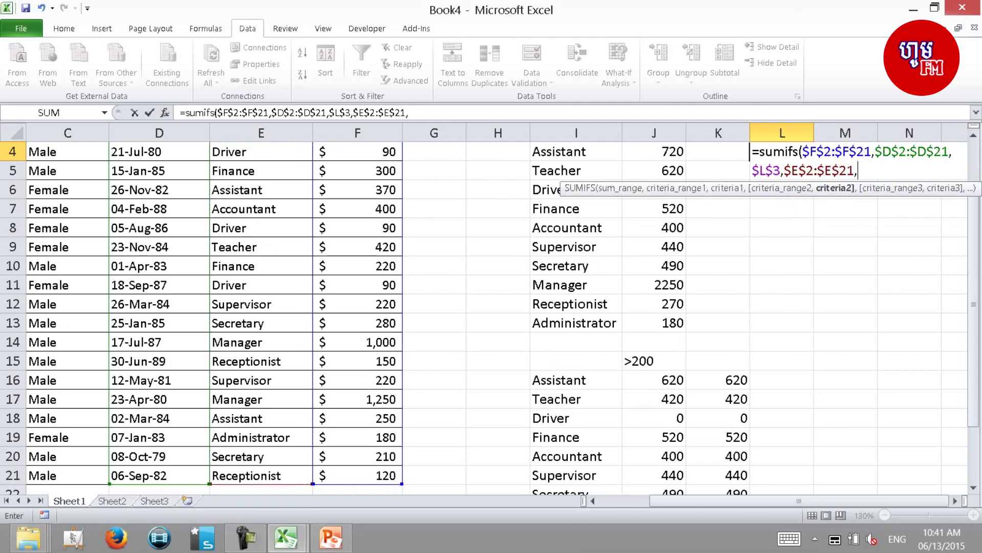
key(Left)
key(Left)
key(Left)
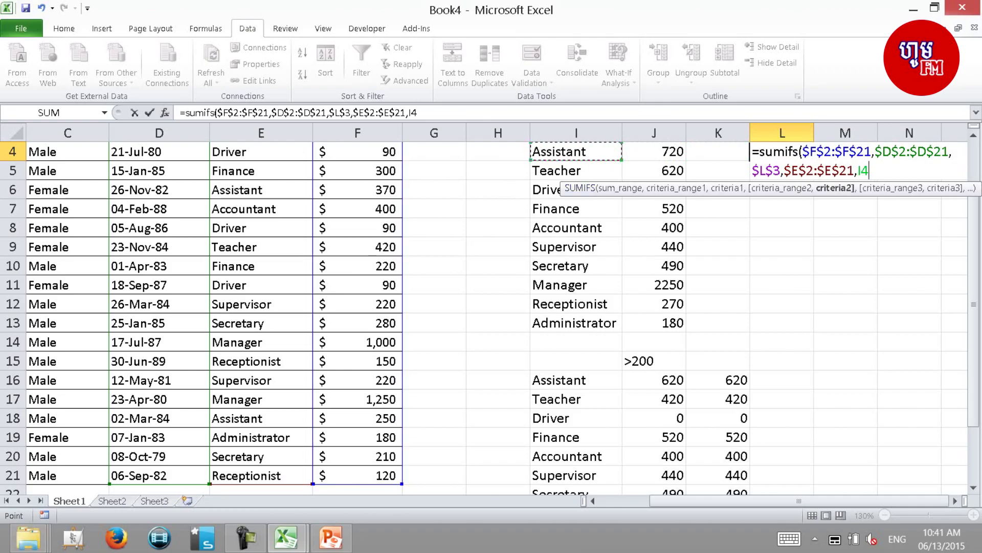
text(,)
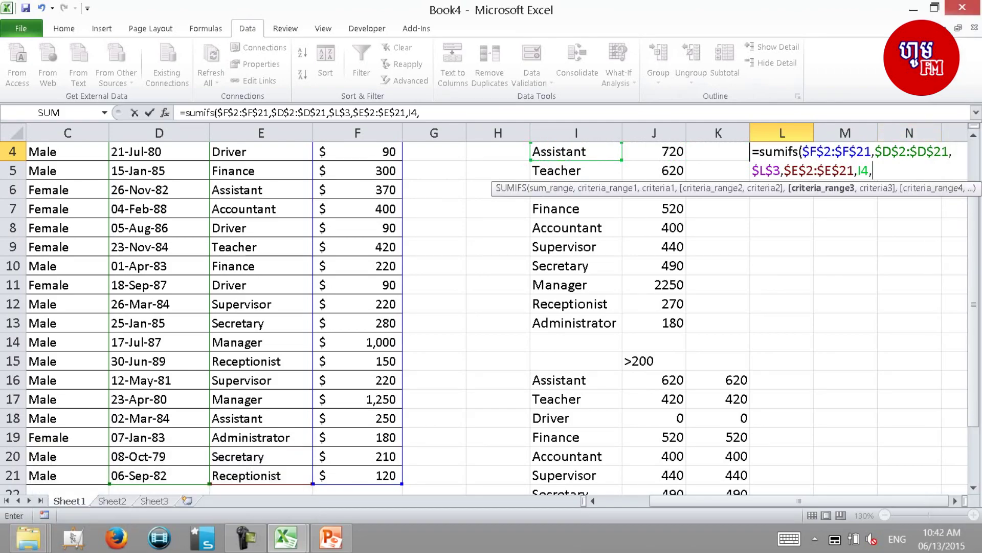
Add $D$2:$D$21 with the >=1/1/80 limit in L2 and commit the SUMIFS
scroll(491, 307, up, 1)
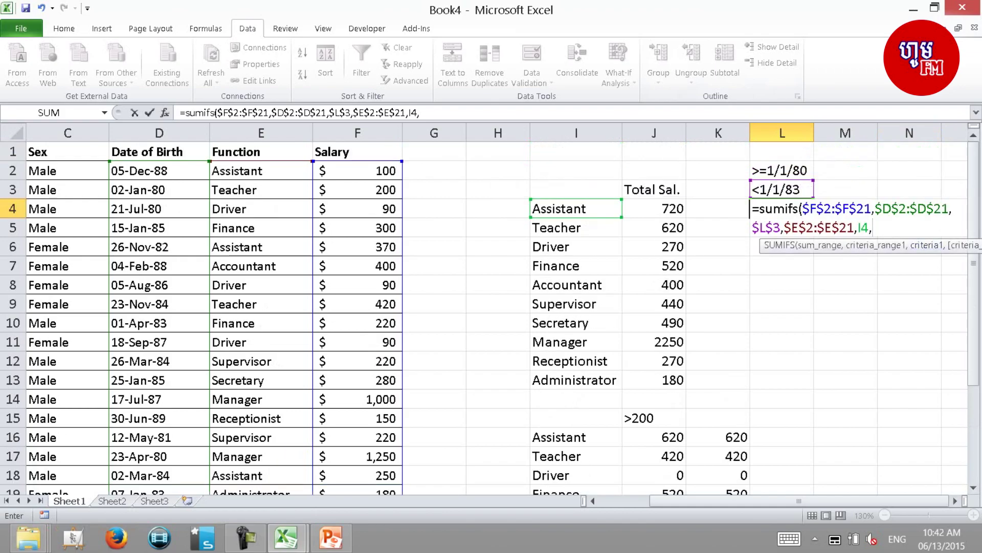
key(F2)
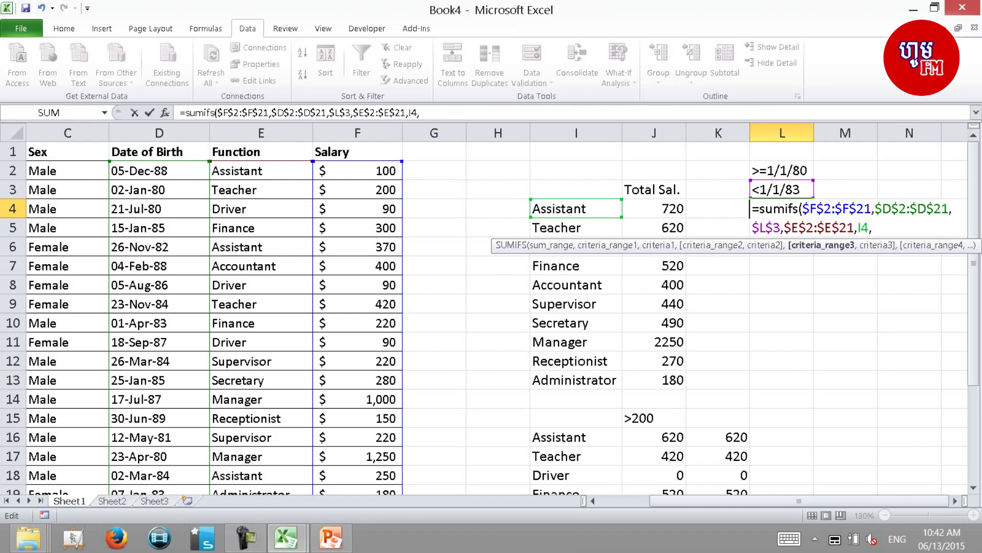
click(159, 170)
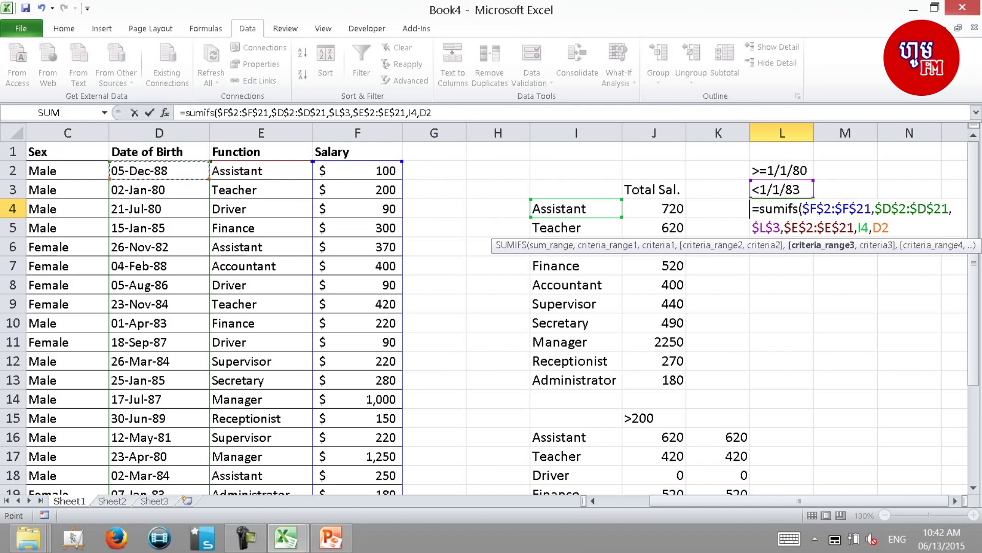
drag(159, 170, 159, 481)
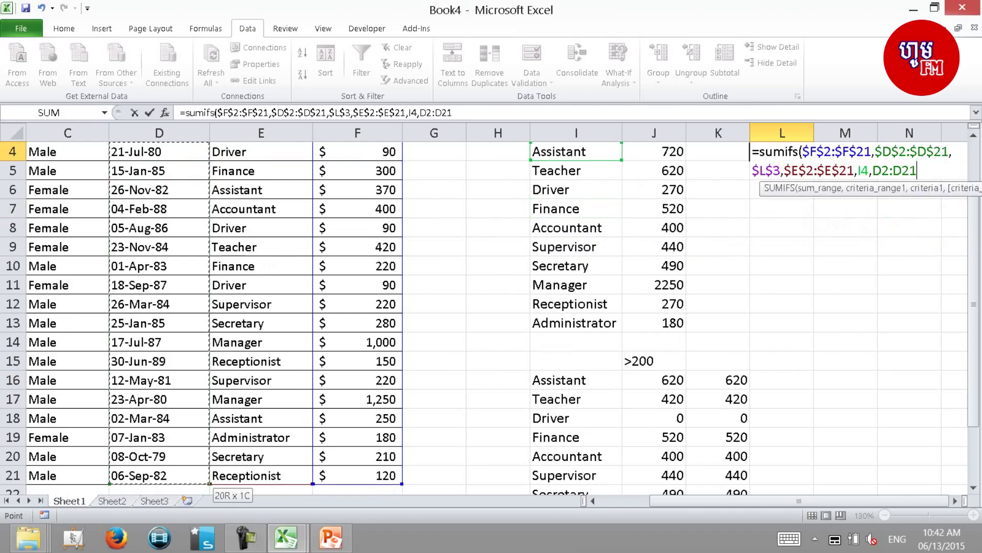
key(F4)
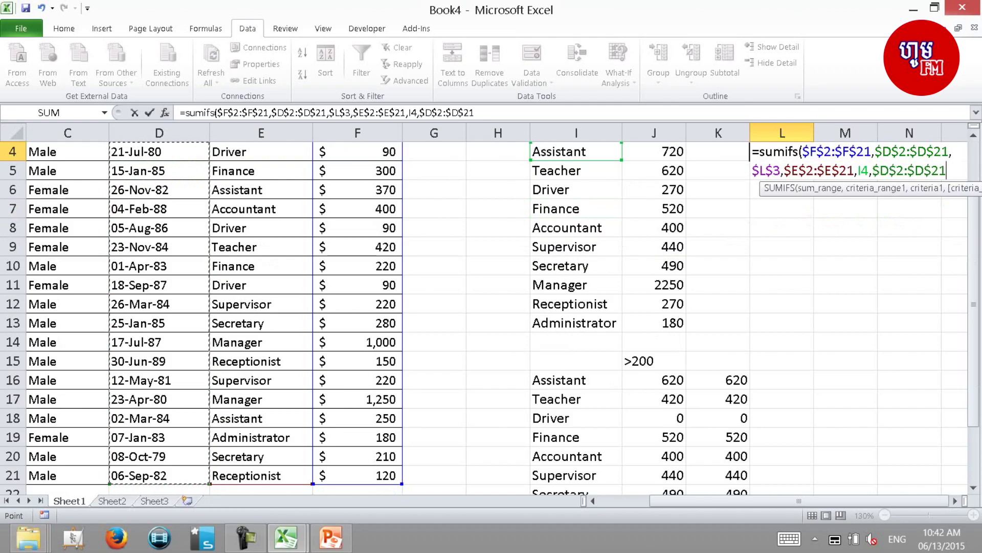
text(,)
key(Up)
key(Up)
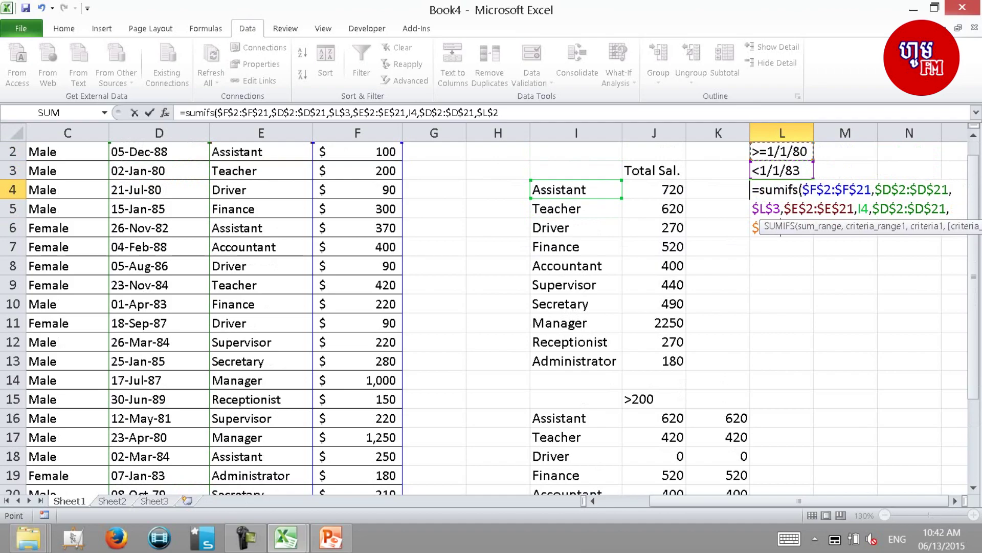
key(Return)
Copy the L4 formula down through L13 for every function
key(Up)
key(ctrl+c)
key(shift+Down)
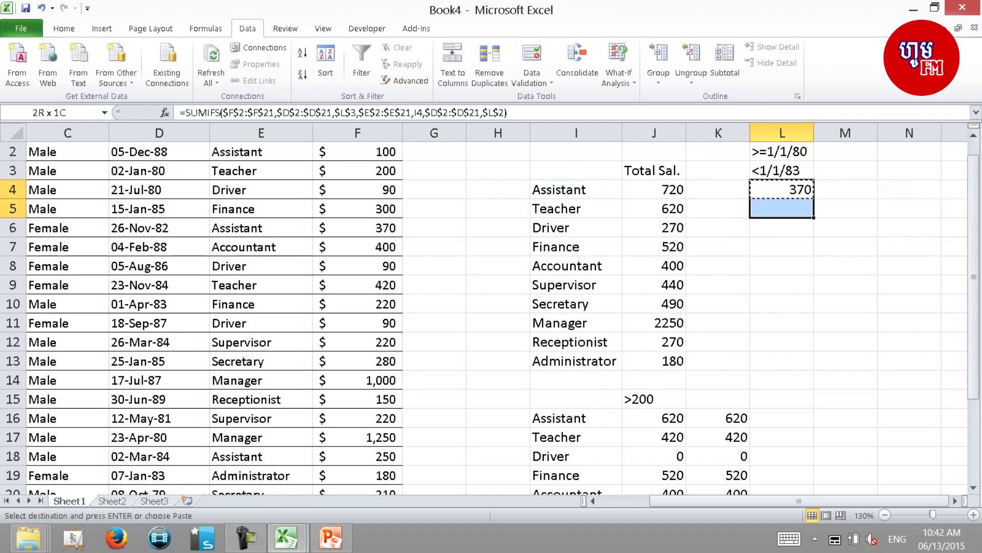
key(shift+Down)
key(shift+Down)
key(shift+Down)
key(shift+Down)
key(Return)
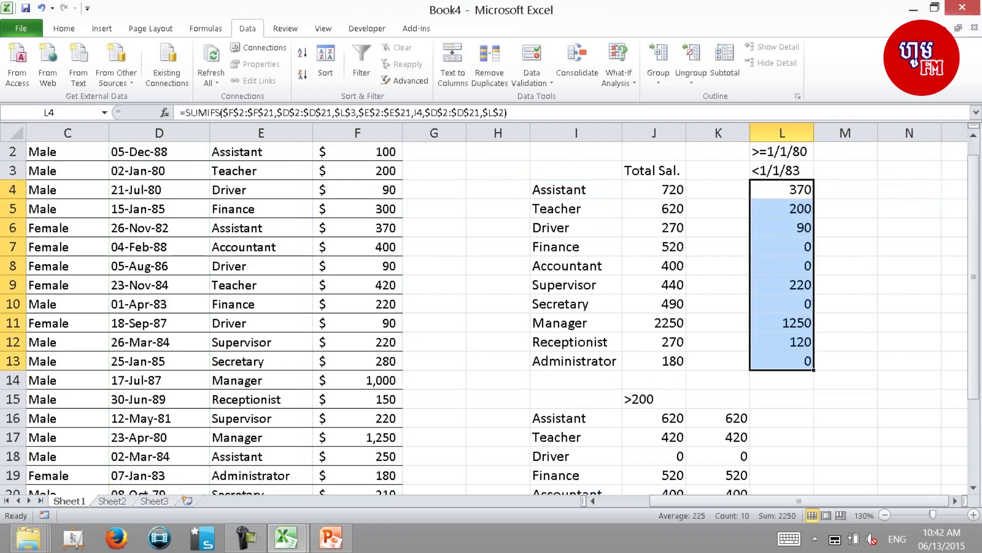
key(Up)
key(Up)
key(Up)
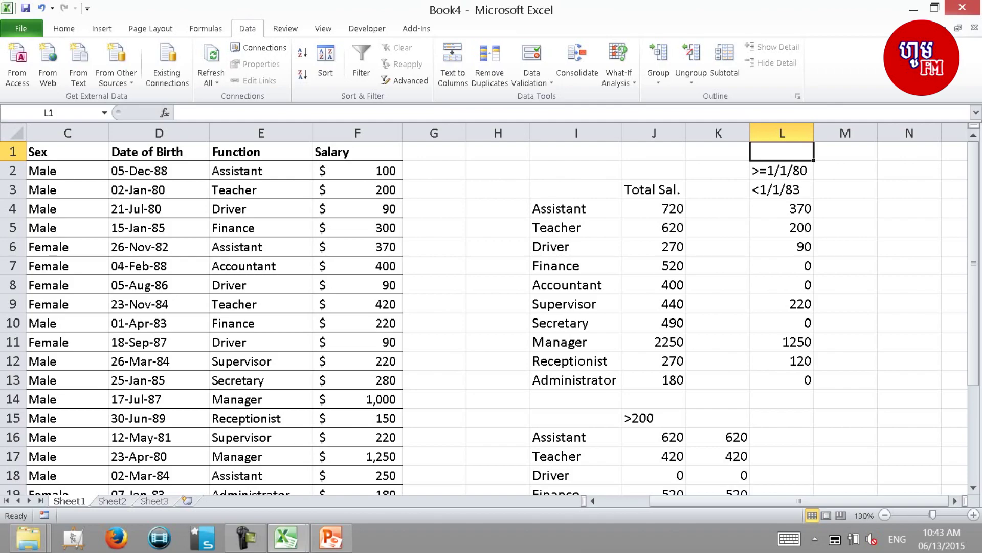
Look over the empty columns beside the tables and the Total Sal. formulas
key(Right)
key(Right)
key(Right)
key(Left)
key(Left)
key(Left)
key(Down)
key(Down)
key(Right)
key(Down)
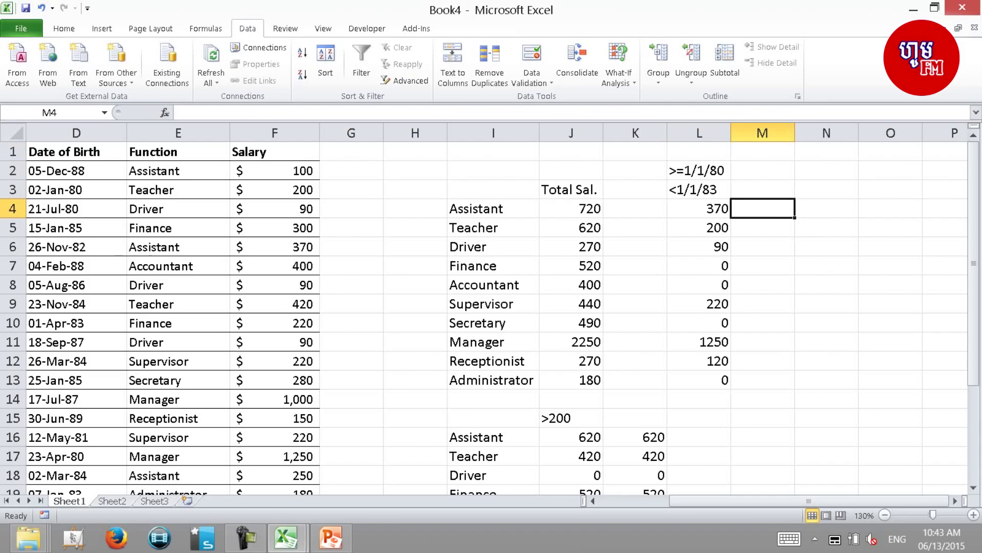
key(Down)
key(Down)
key(Down)
key(Down)
key(Down)
key(Down)
key(Up)
key(Up)
key(Up)
key(Up)
key(Up)
key(Up)
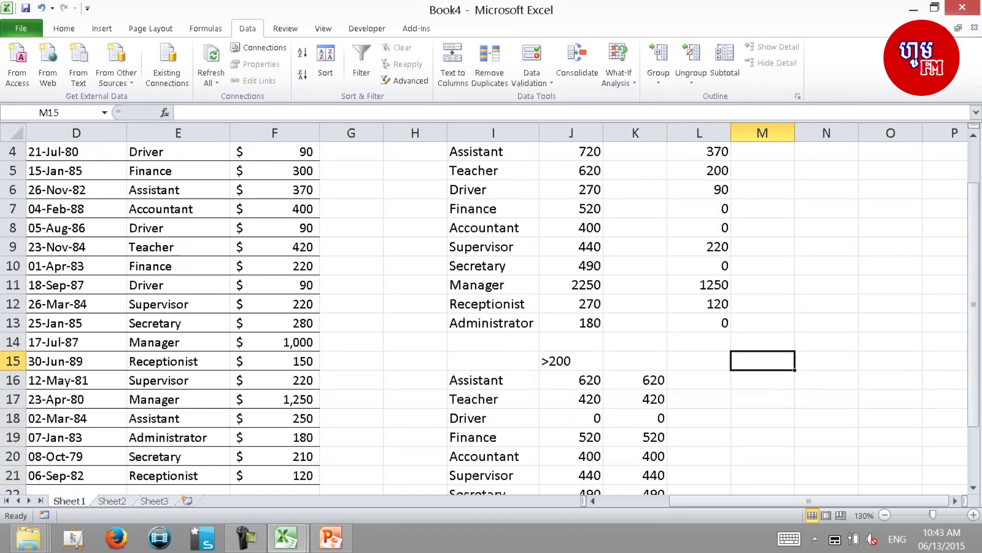
key(Left)
key(Left)
key(Left)
key(Up)
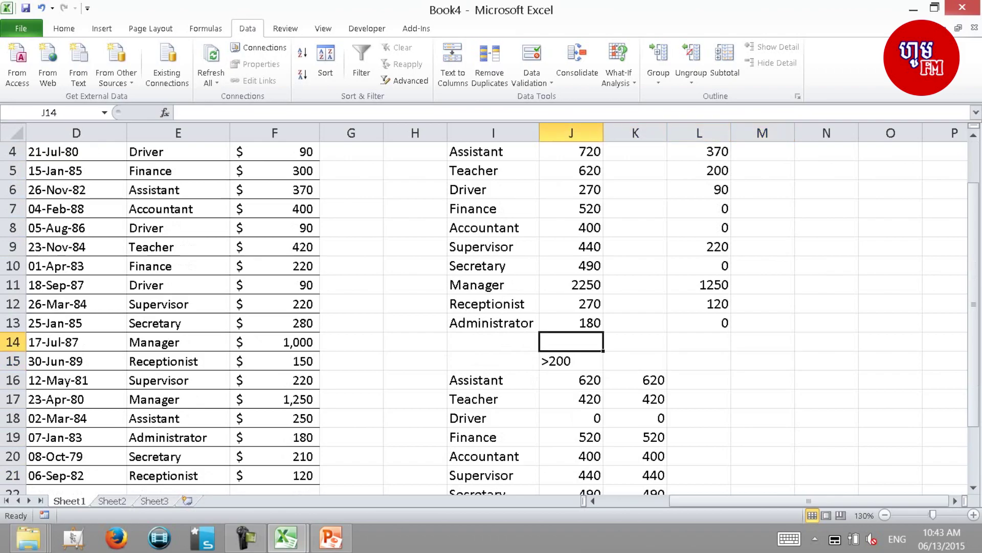
key(Up)
key(Up)
key(Up)
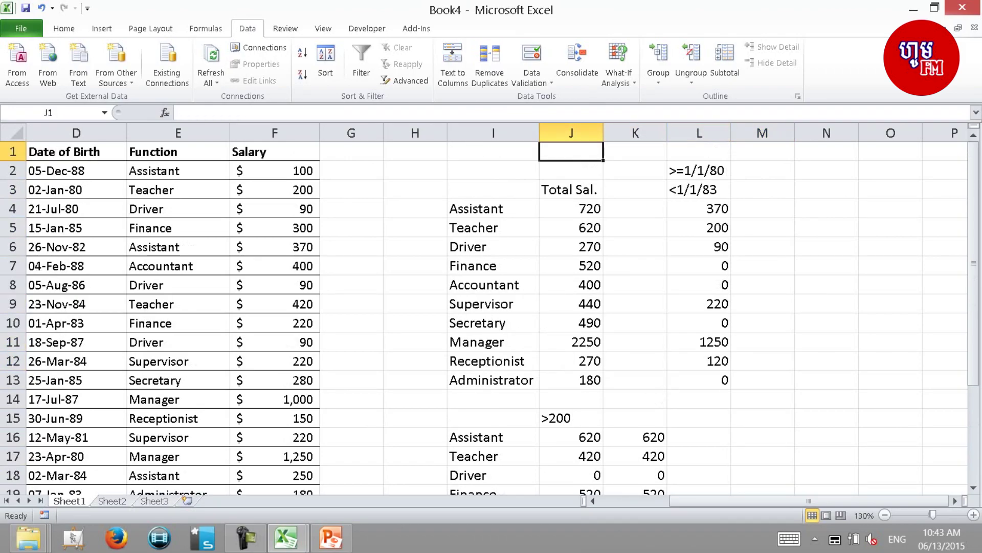
key(Down)
key(Down)
key(Down)
Copy the function names I16:I25 and paste them into M16:M25
key(Down)
key(Down)
key(Down)
key(Down)
key(Down)
key(Down)
key(Down)
key(Down)
key(Down)
key(Down)
key(Down)
key(Left)
key(Down)
key(ctrl+shift+Down)
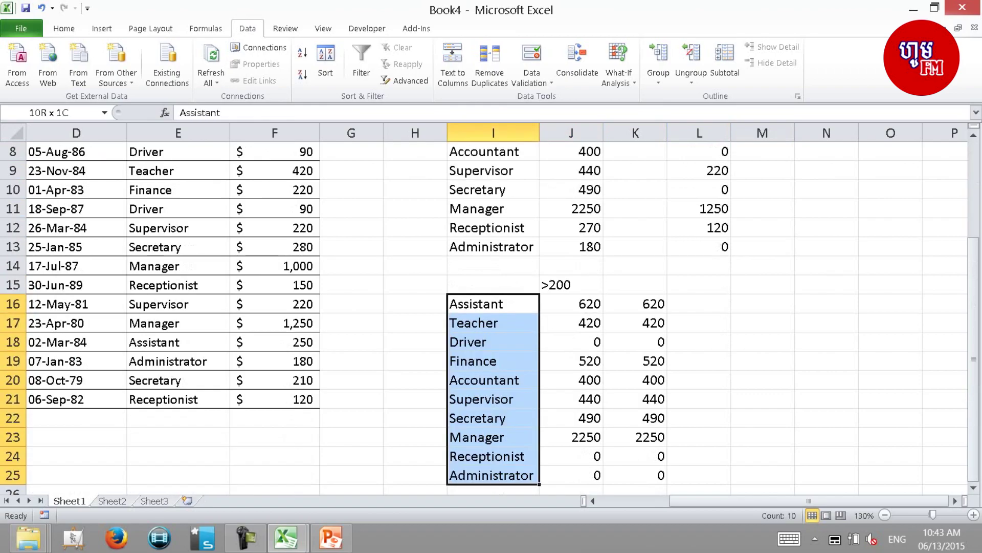
key(ctrl+c)
key(Up)
key(Up)
key(Right)
key(Right)
key(Right)
key(Down)
key(Down)
key(Right)
key(ctrl+v)
Enter salary limits >=200 in N14 and <=500 in N15
key(Right)
key(Up)
text(>)
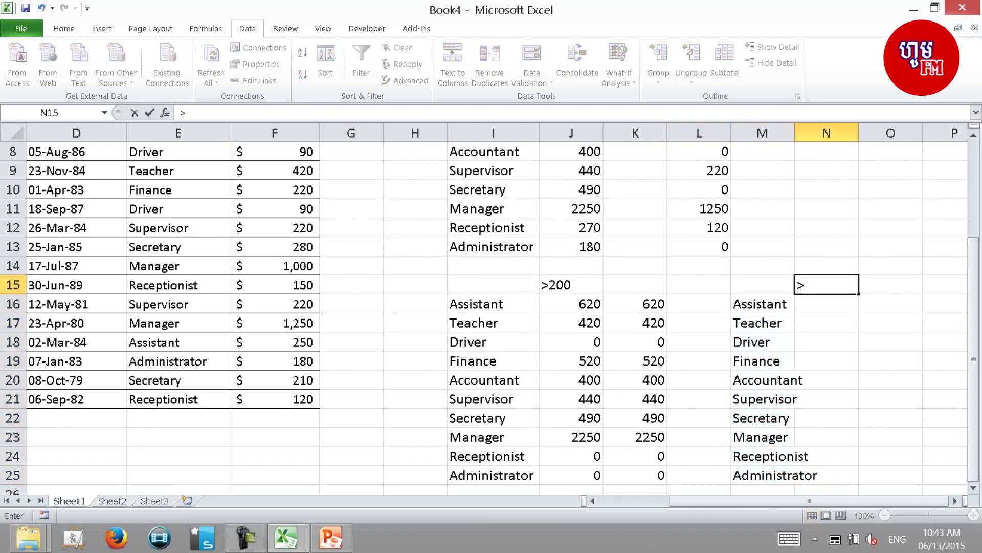
key(Escape)
key(Up)
text(>)
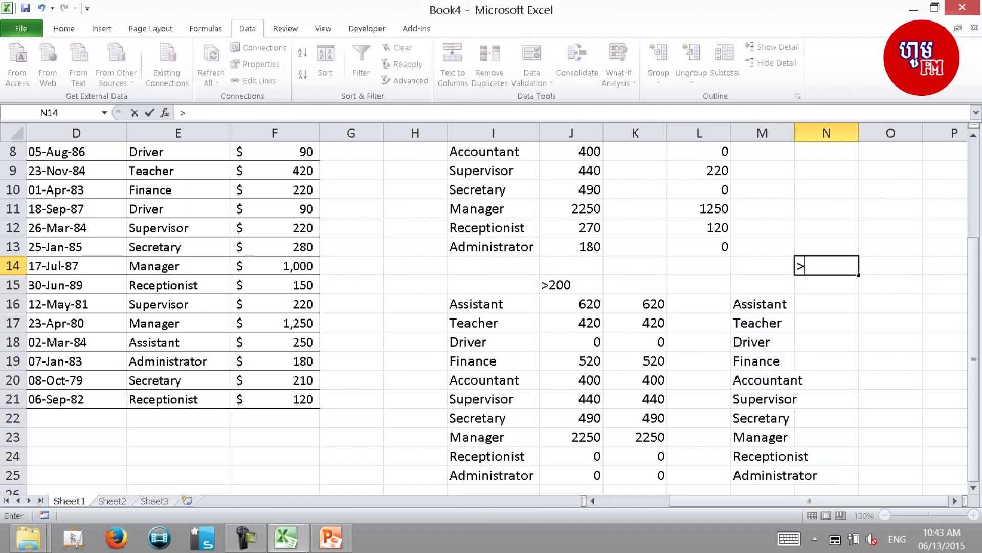
text(=200)
key(Return)
text(<=500)
key(Return)
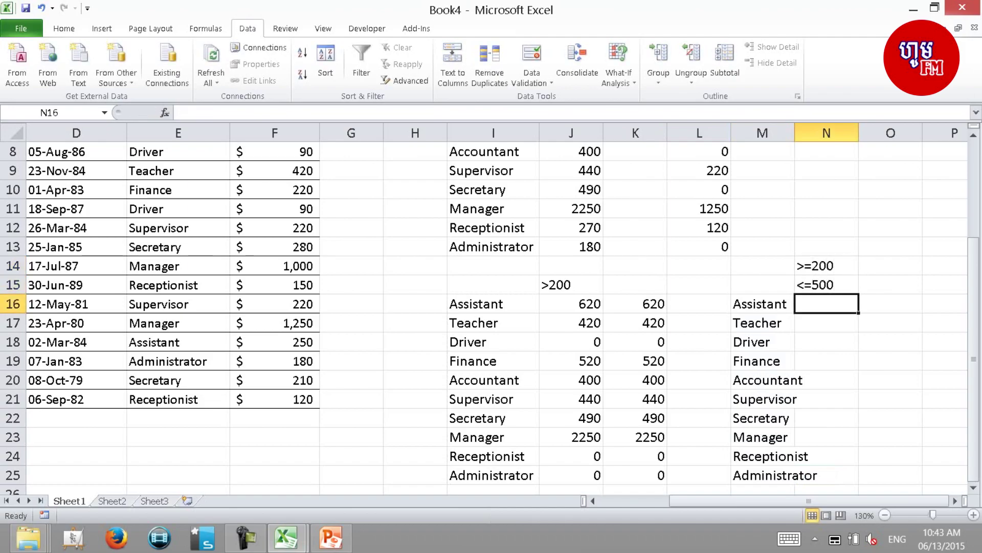
AutoFit column M so names like Administrator fit, and begin an AVERAGE formula in N16
double_click(794, 133)
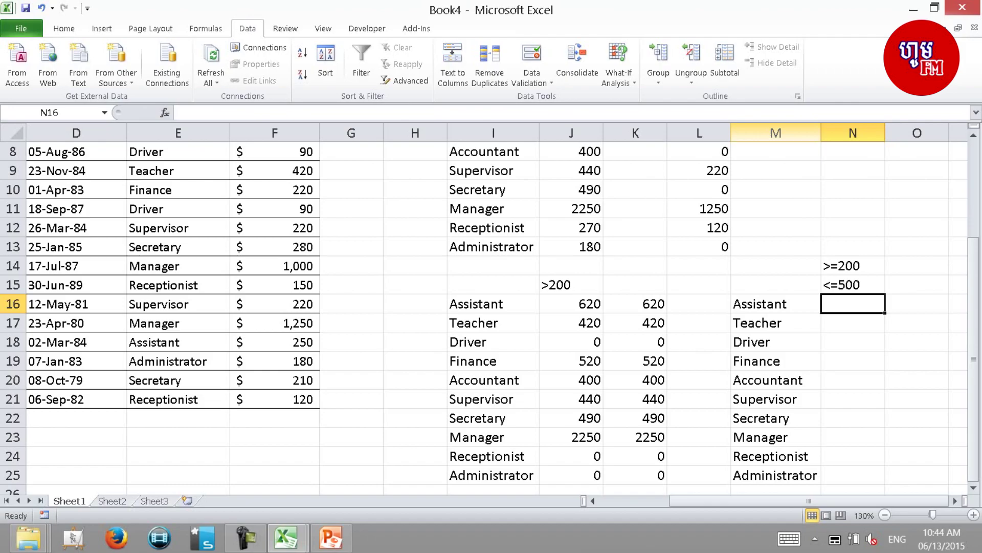
key(F2)
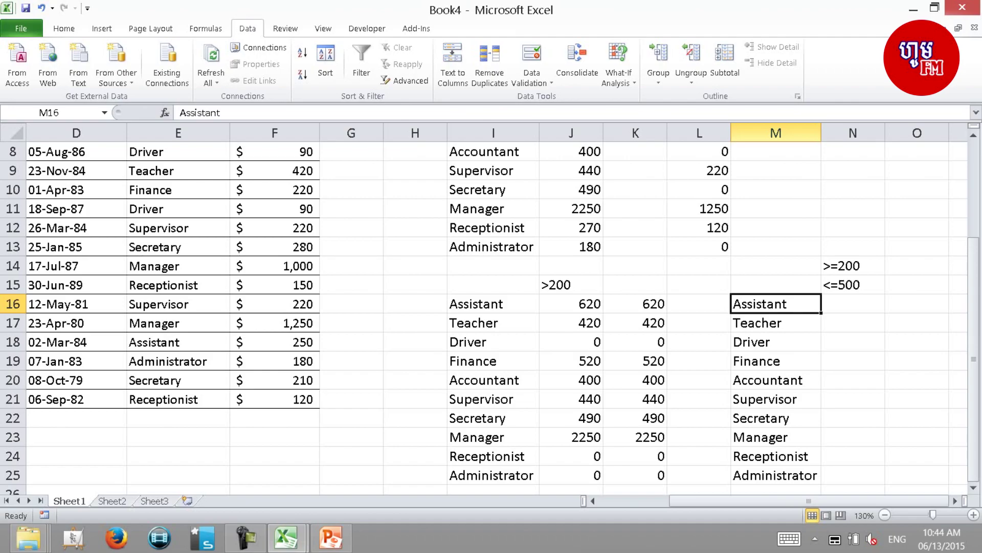
click(853, 303)
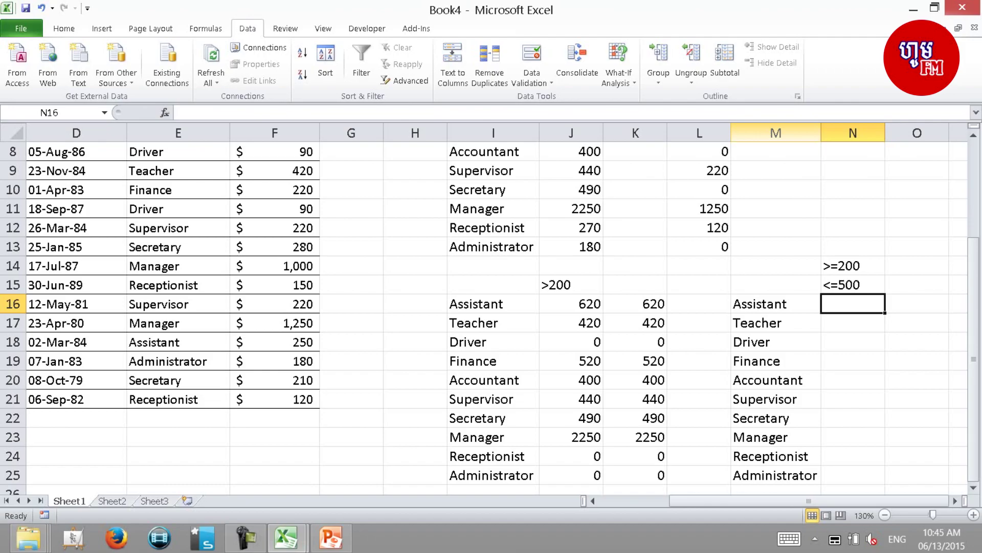
text(=)
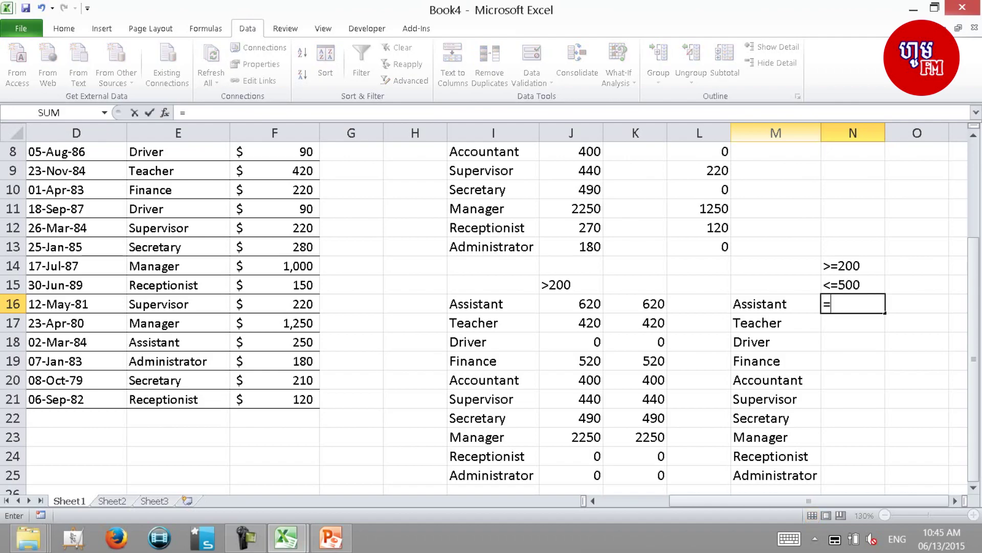
text(a)
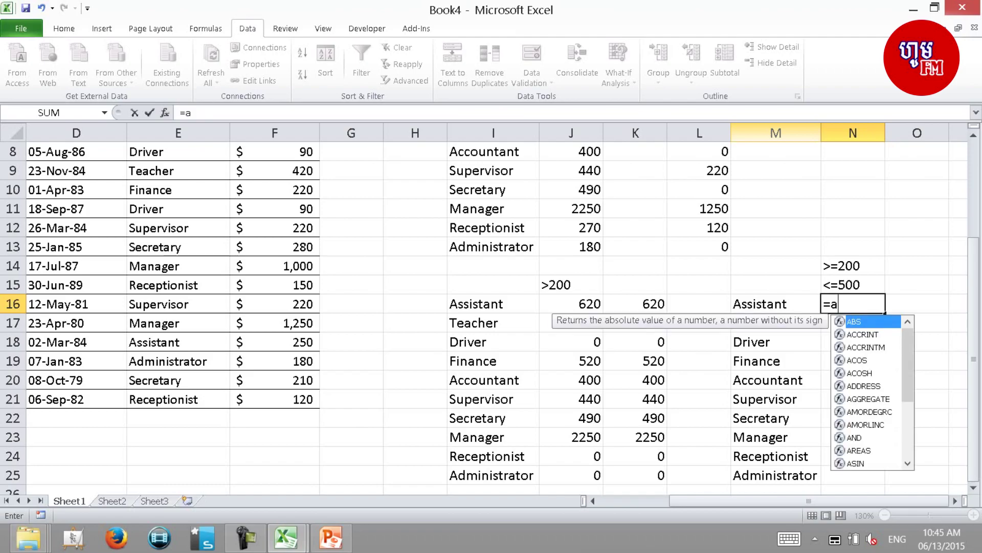
text(ver)
Choose AVERAGEIFS and set the absolute average range $F$2:$F$21
key(Down)
key(Down)
key(Down)
key(Tab)
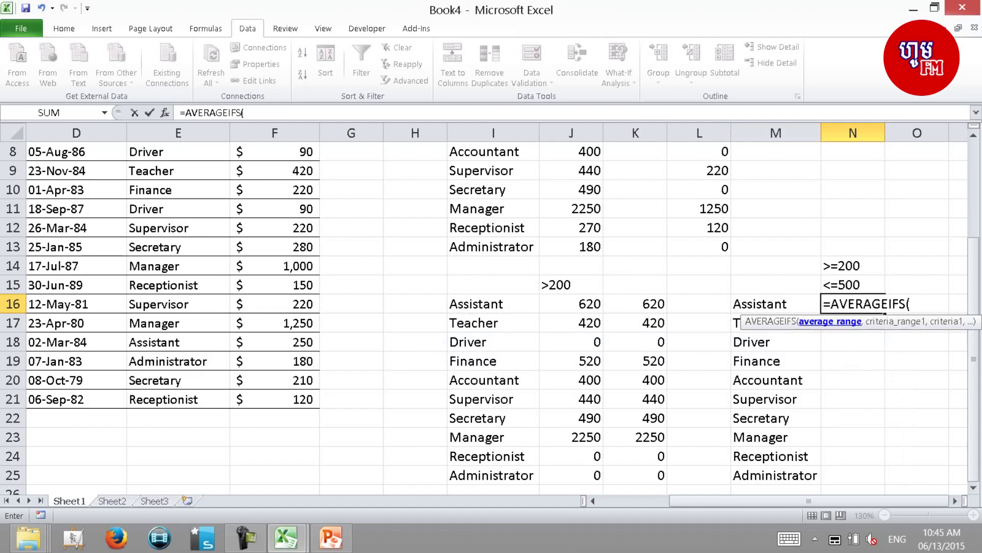
key(Left)
key(Left)
key(Left)
key(Left)
key(Left)
key(Left)
key(Left)
key(ctrl+Up)
key(Down)
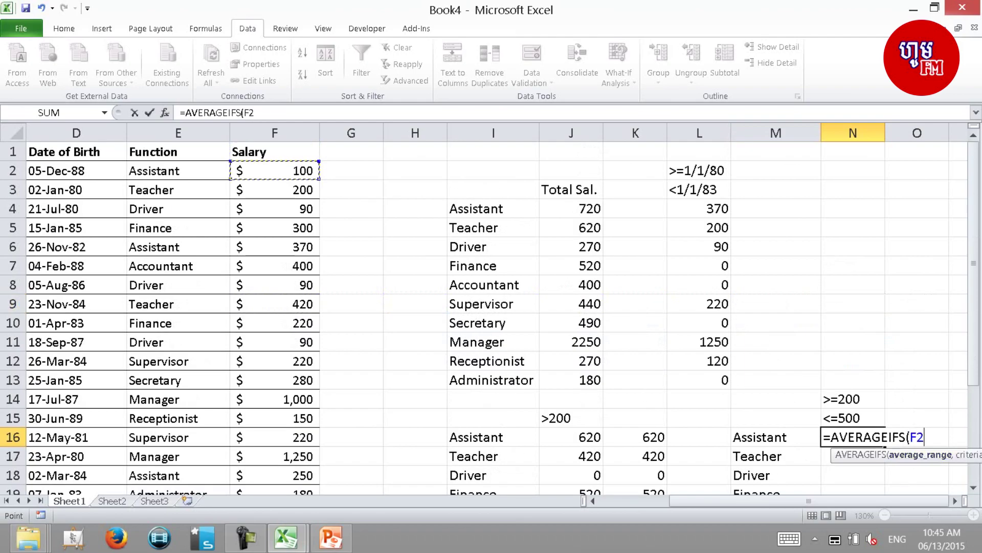
key(ctrl+shift+Down)
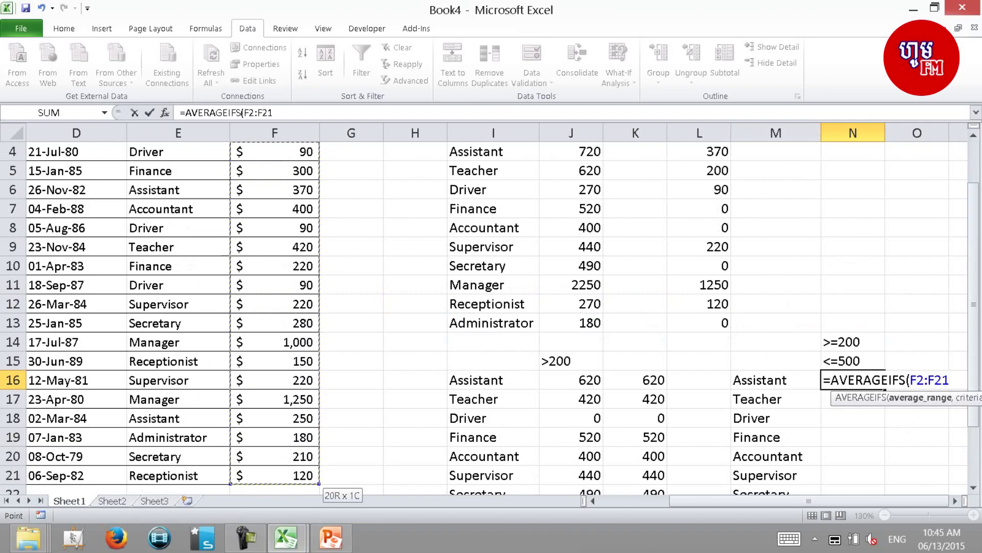
key(F4)
text($F$21,)
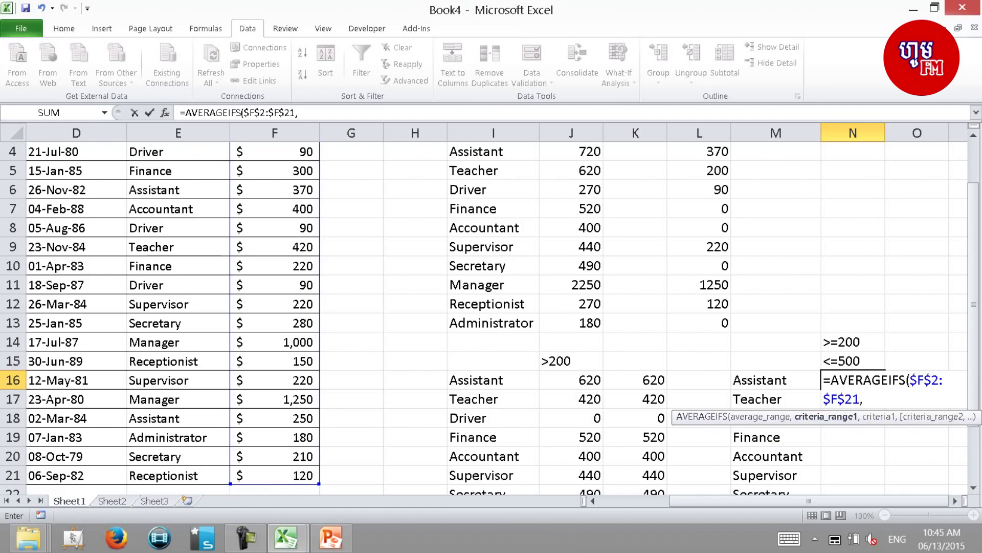
Add the criteria range $E$2:$E$21 with the function name in M16
click(178, 171)
scroll(178, 170, up, 1)
click(178, 171)
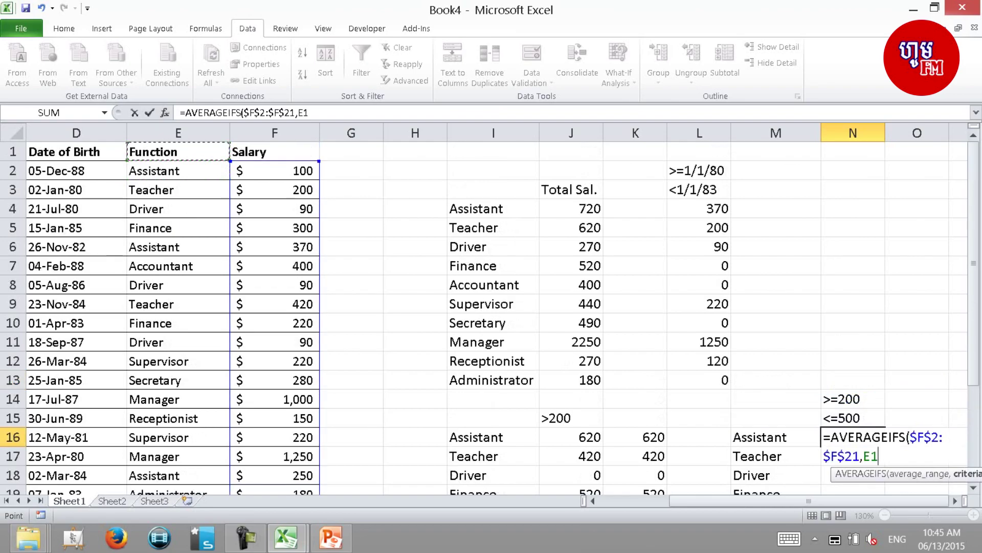
drag(179, 171, 178, 475)
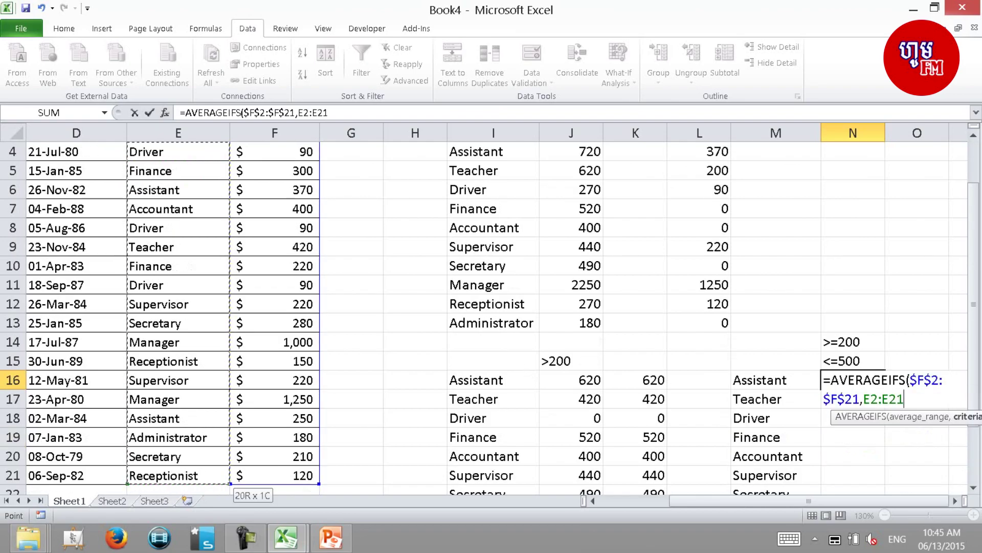
key(F4)
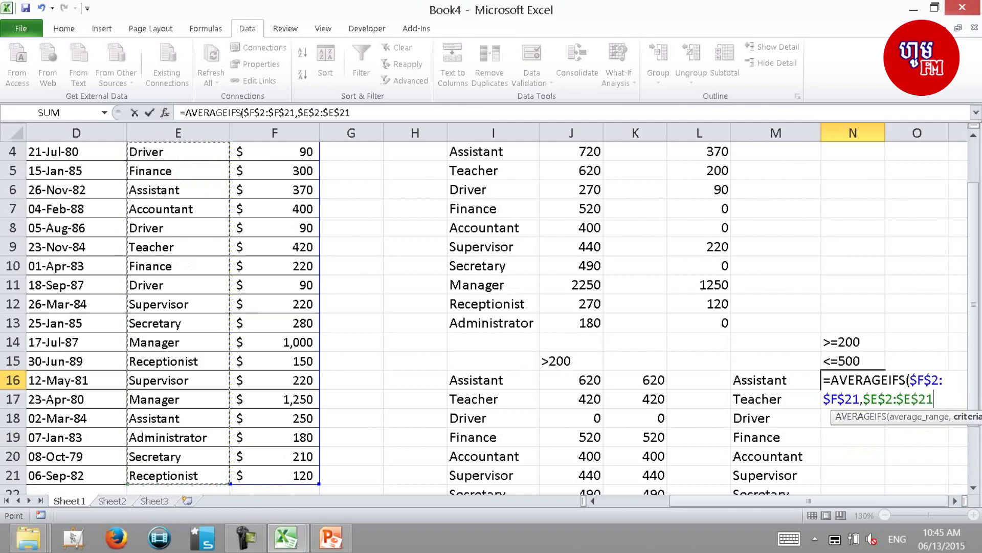
text(,)
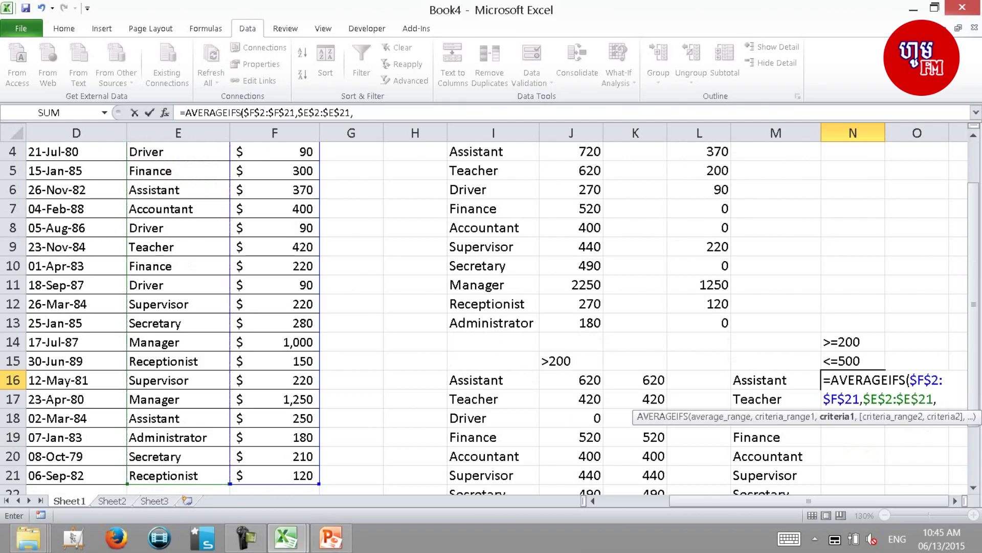
click(776, 380)
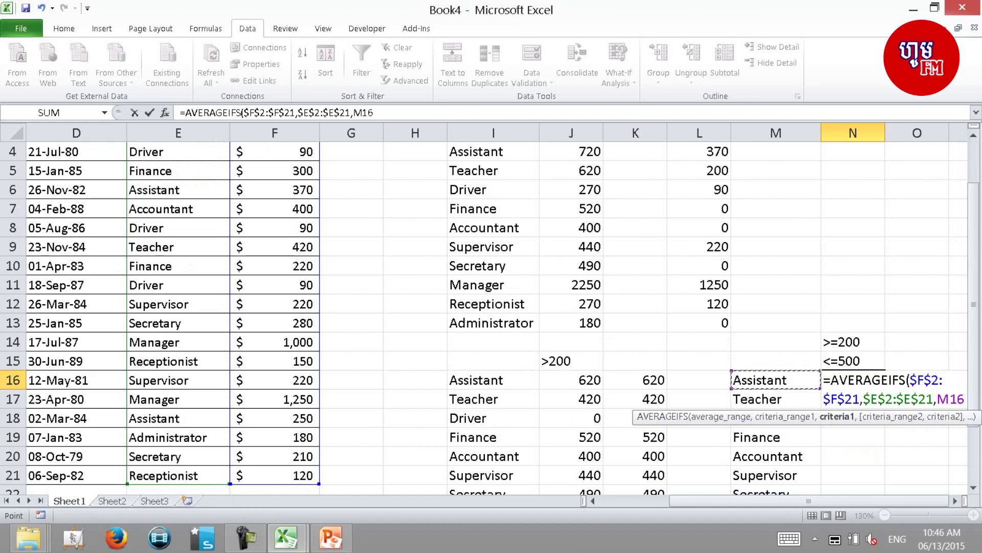
text(,)
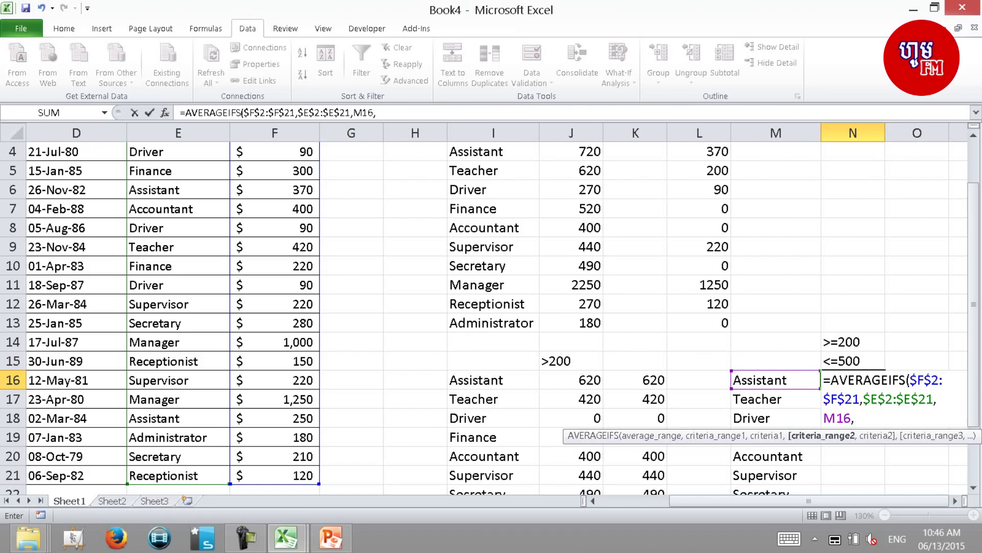
Add the salary criteria range $F$2:$F$21 with the >=200 limit $N$14
click(274, 152)
scroll(275, 256, up, 1)
click(274, 171)
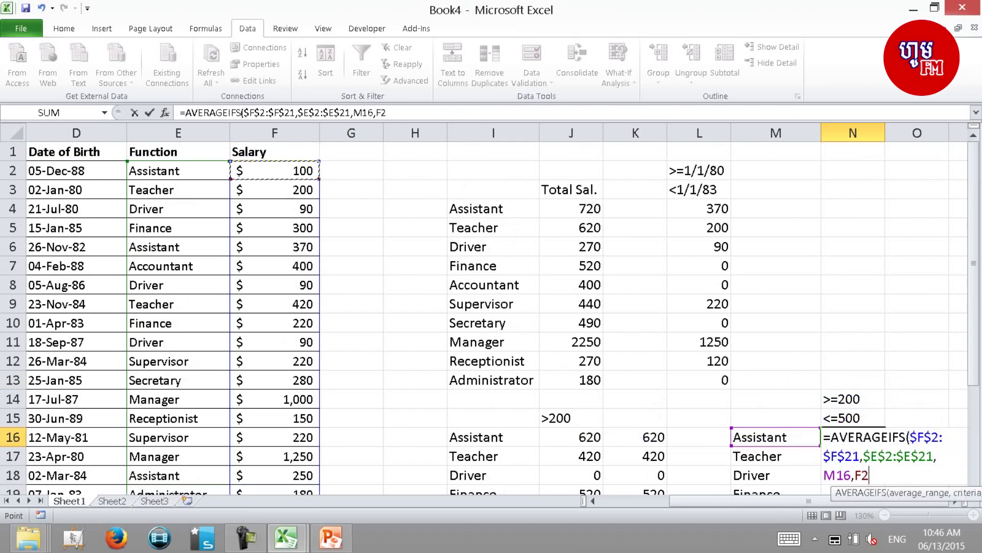
drag(275, 170, 275, 476)
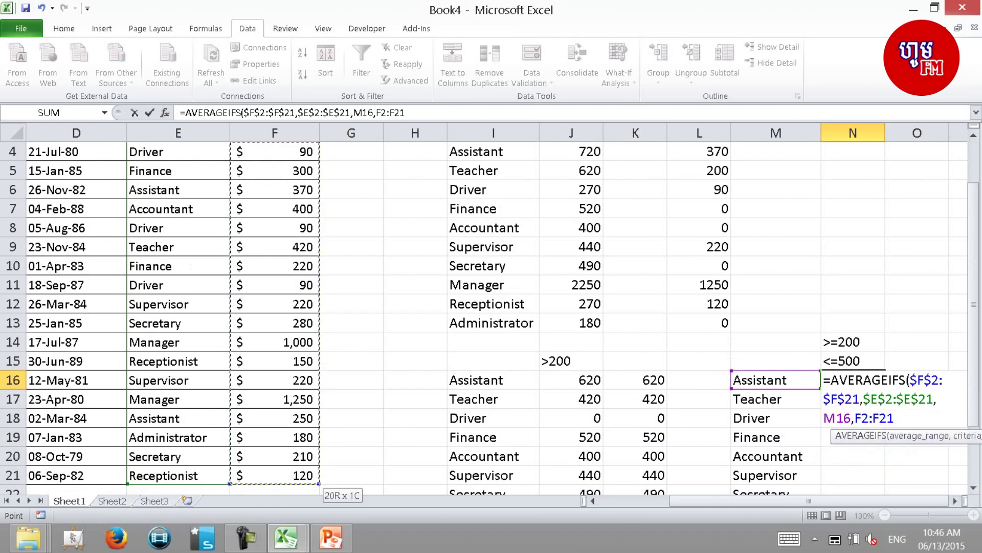
key(F4)
text(,)
key(Up)
key(Up)
key(F4)
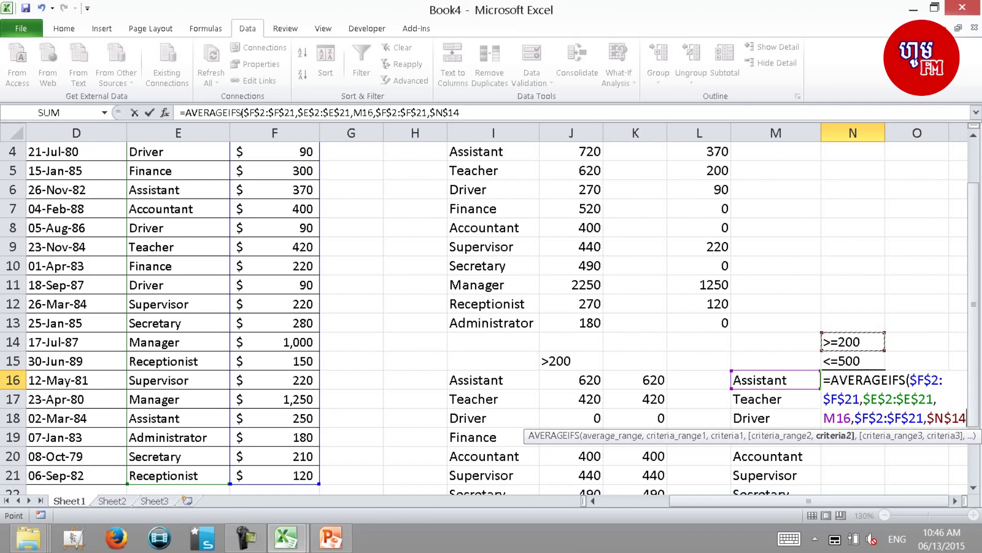
text(,)
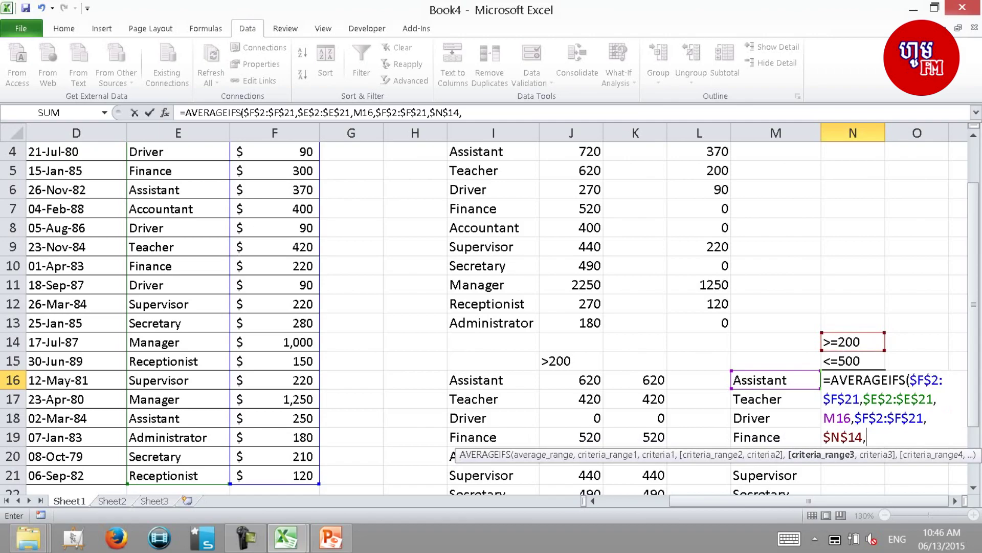
Add $F$2:$F$21 with the <=500 limit $N$15, commit (310), and copy N16
click(275, 151)
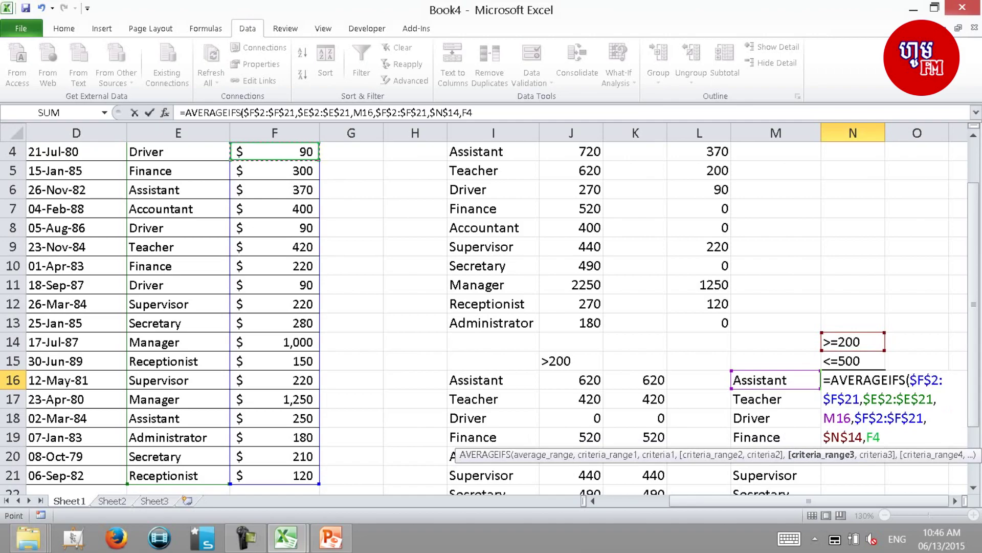
drag(275, 152, 274, 475)
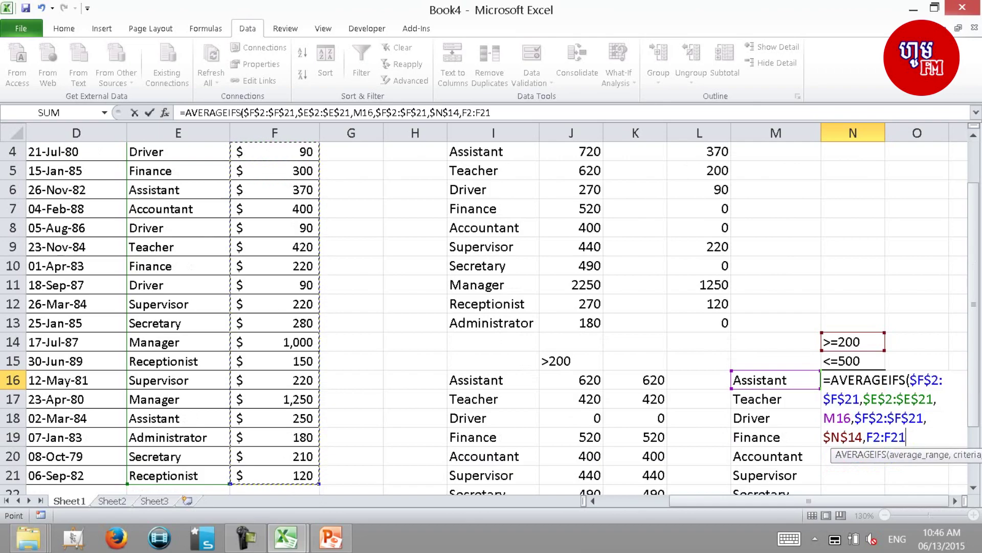
key(F4)
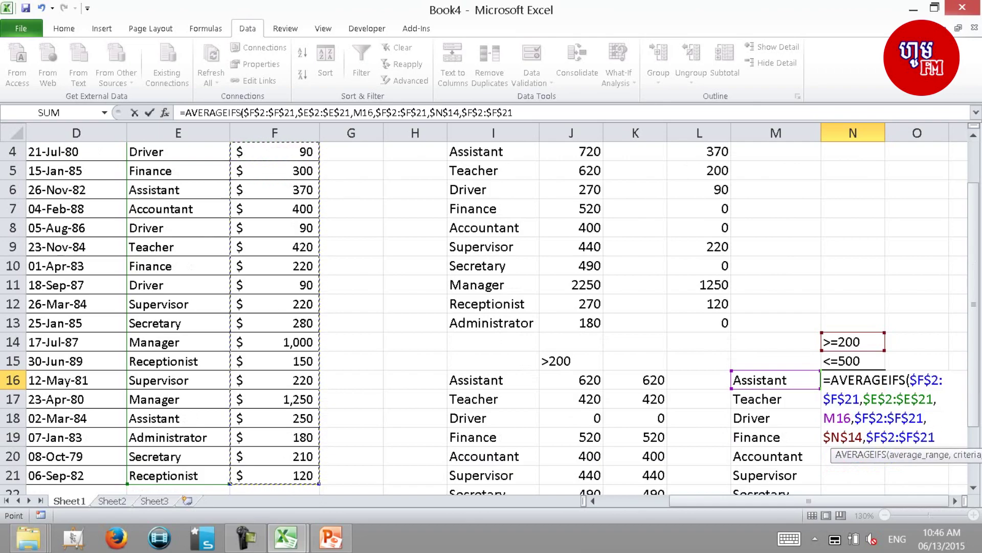
text(,)
click(853, 361)
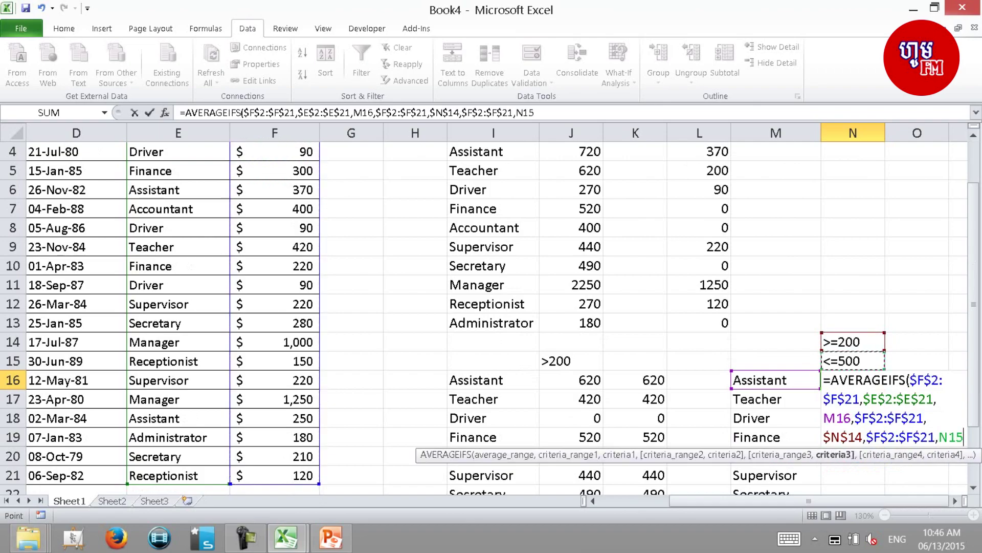
key(F4)
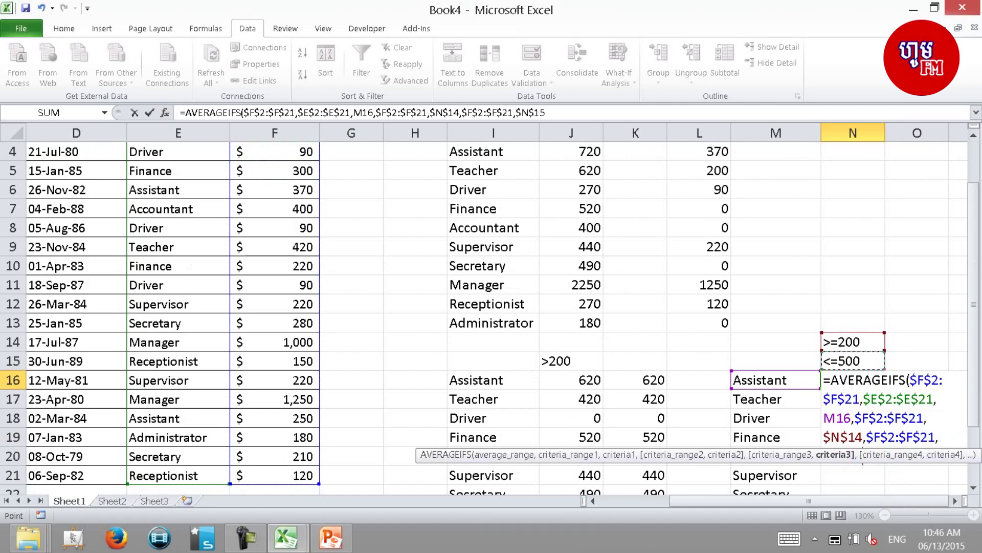
key(Return)
key(Up)
key(ctrl+c)
key(shift+Down)
key(shift+Down)
key(shift+Down)
key(shift+Down)
key(shift+Down)
key(shift+Down)
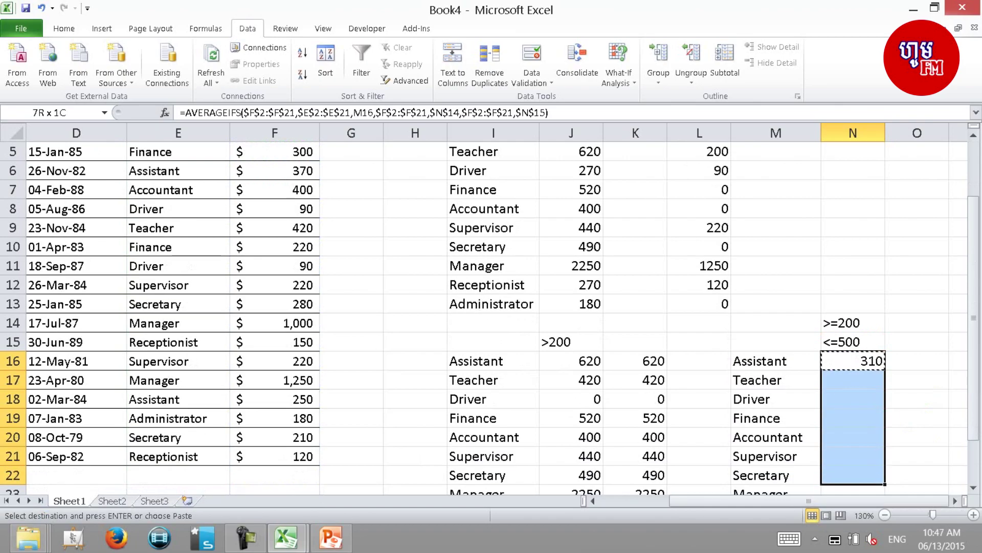
key(shift+Down)
key(shift+Down)
key(shift+Down)
Paste the AVERAGEIFS down N16:N25 and check Driver's #DIV/0! result
key(Return)
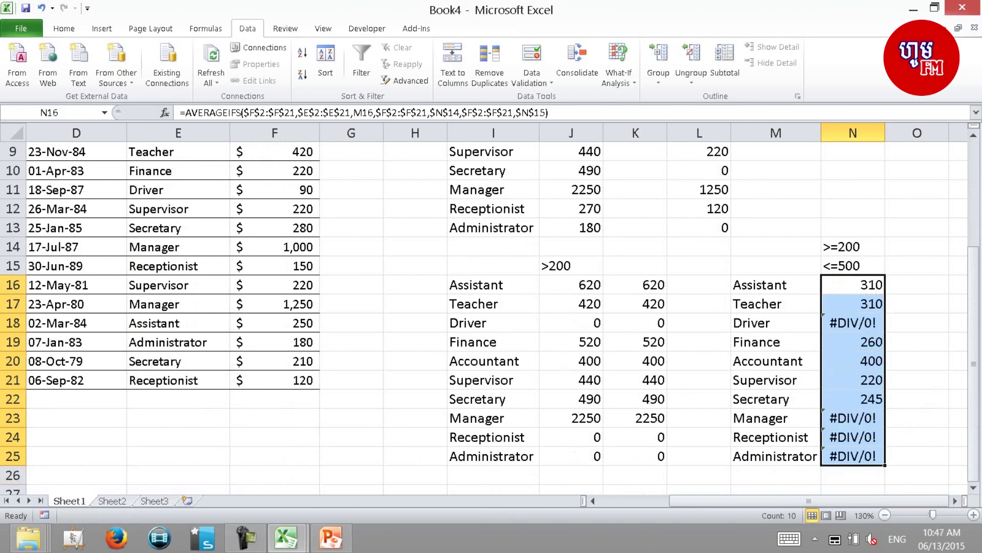
key(Down)
key(Down)
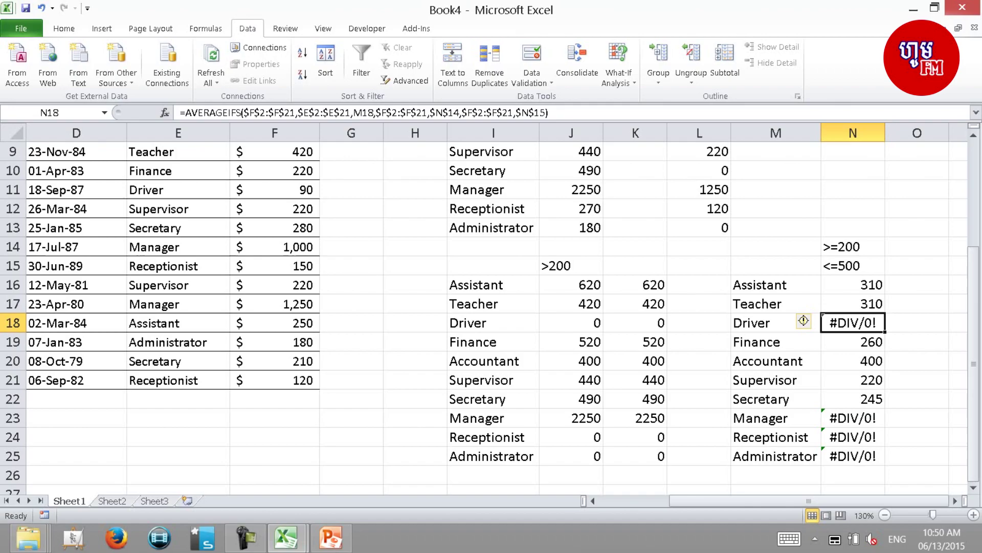
Copy the function names in M16:M25 and paste them into P16:P25
click(853, 285)
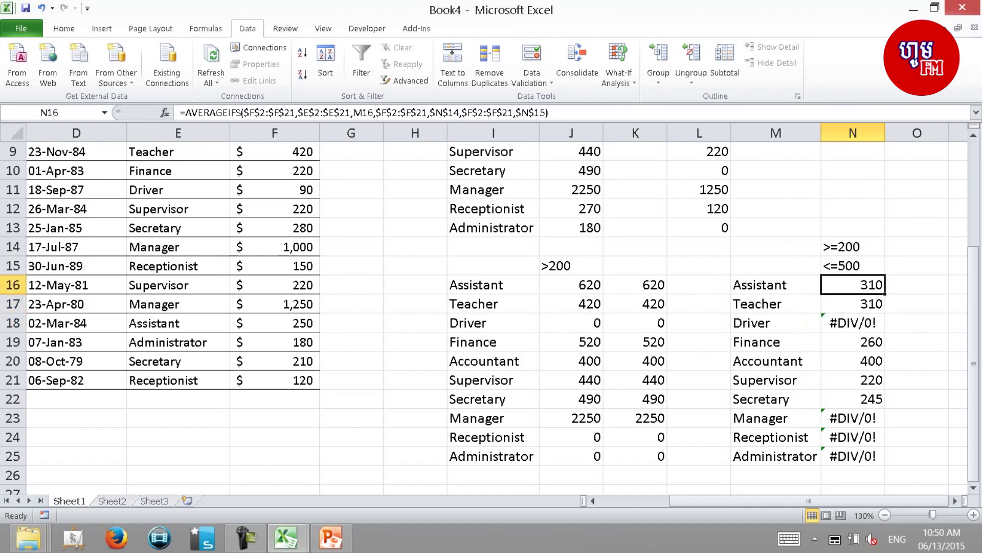
scroll(491, 307, right, 1)
scroll(492, 307, right, 1)
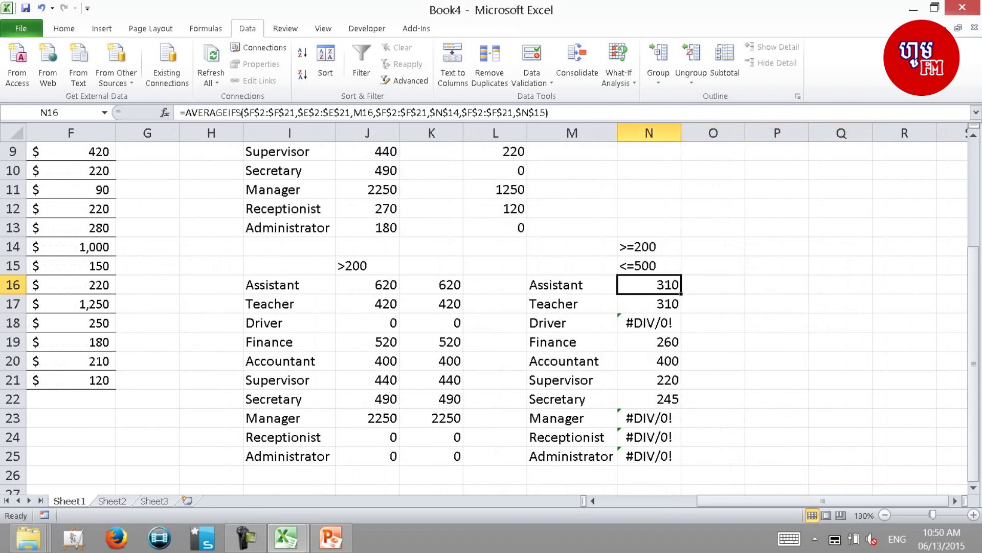
click(572, 285)
click(713, 284)
click(649, 284)
click(713, 285)
click(777, 284)
click(840, 284)
click(713, 284)
click(571, 284)
shift+click(572, 456)
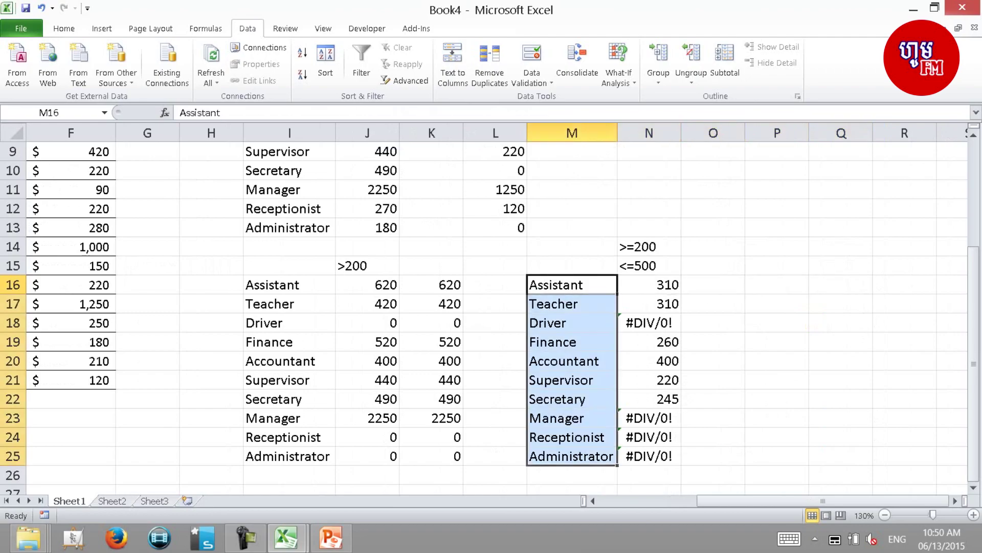
key(ctrl+c)
click(777, 285)
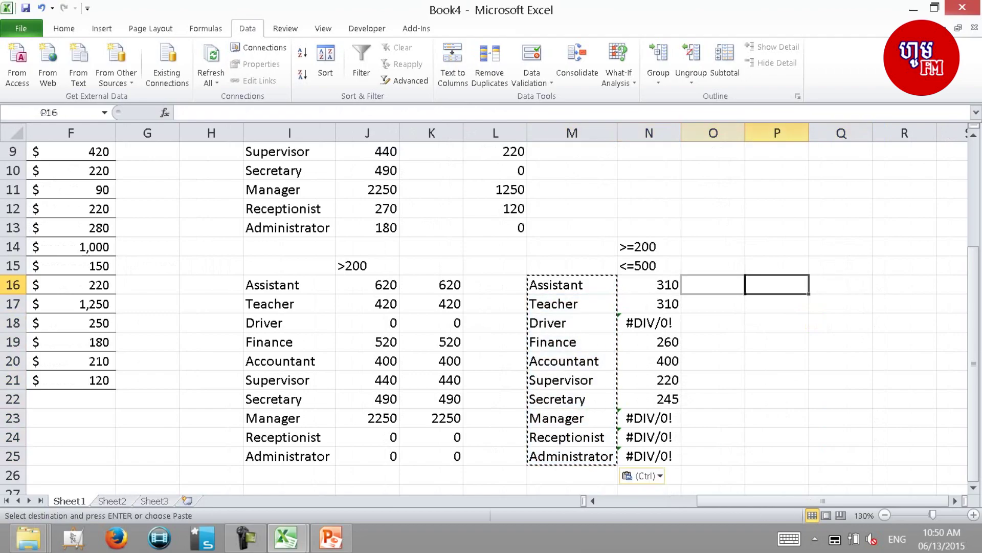
key(ctrl+v)
Check the >=200 and <=500 salary limits in N14:N15, then move to Q16
click(649, 284)
click(648, 266)
click(649, 247)
shift+click(649, 266)
key(Right)
key(Right)
key(Down)
key(Down)
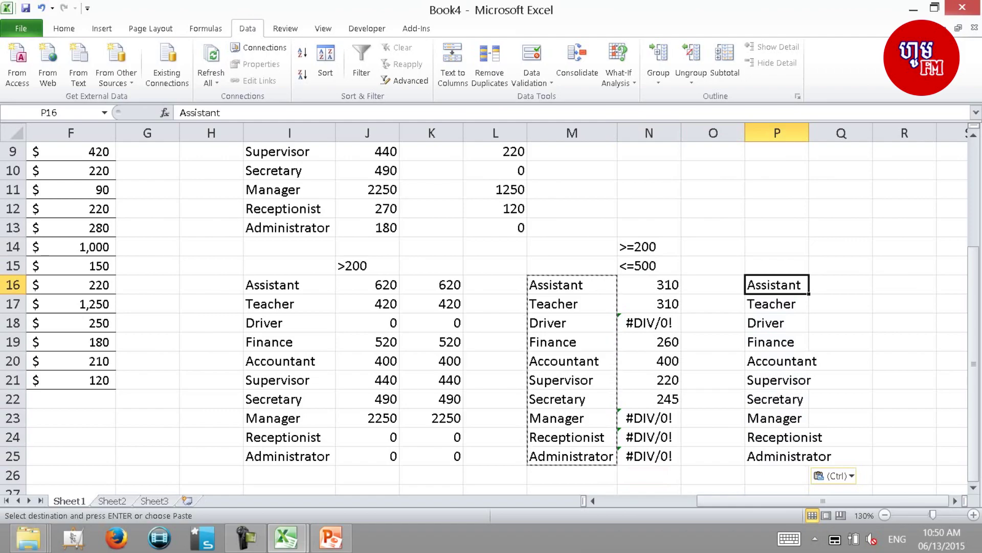
key(Left)
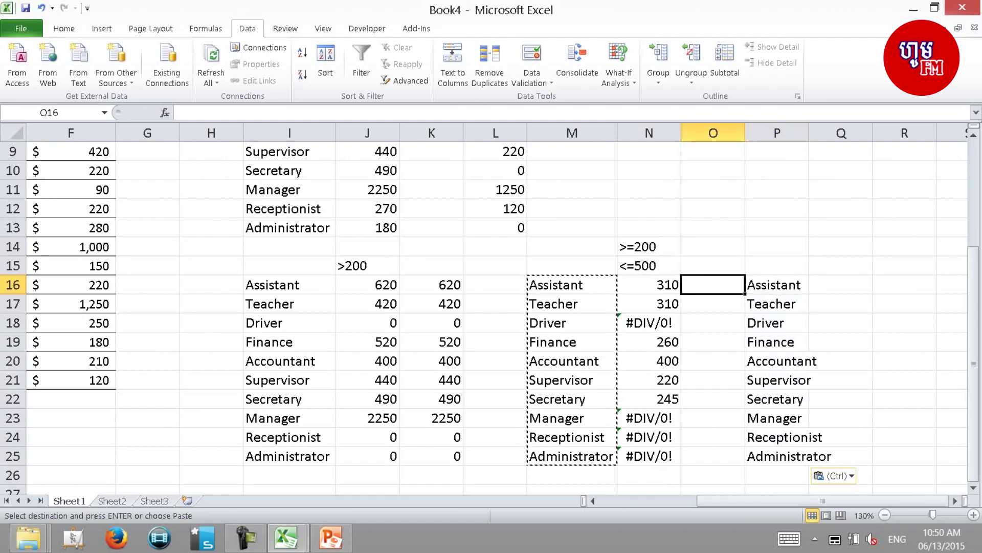
key(Left)
key(Left)
key(Left)
key(Left)
key(Left)
key(Left)
key(Right)
key(Right)
key(Right)
key(Right)
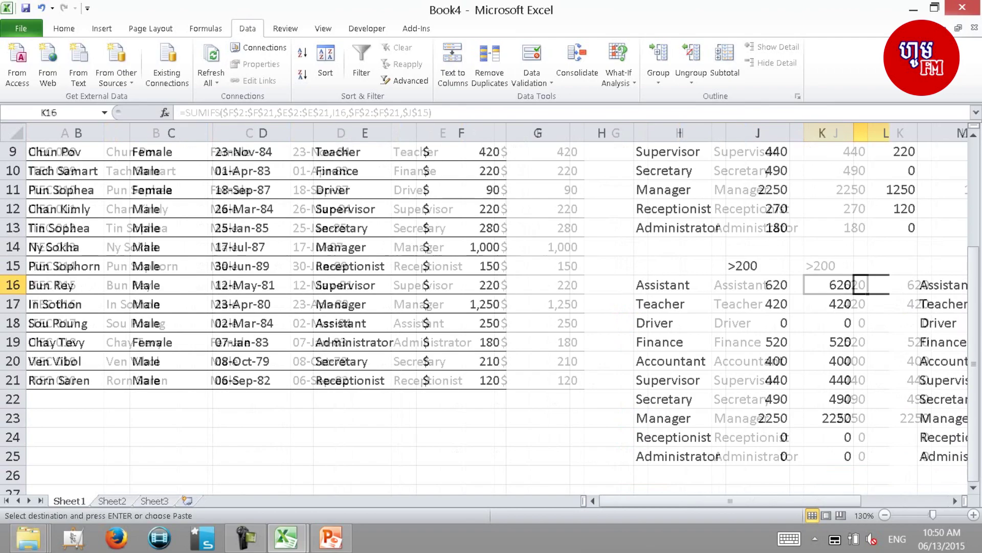
key(Right)
key(Right)
key(Right)
key(Right)
key(Right)
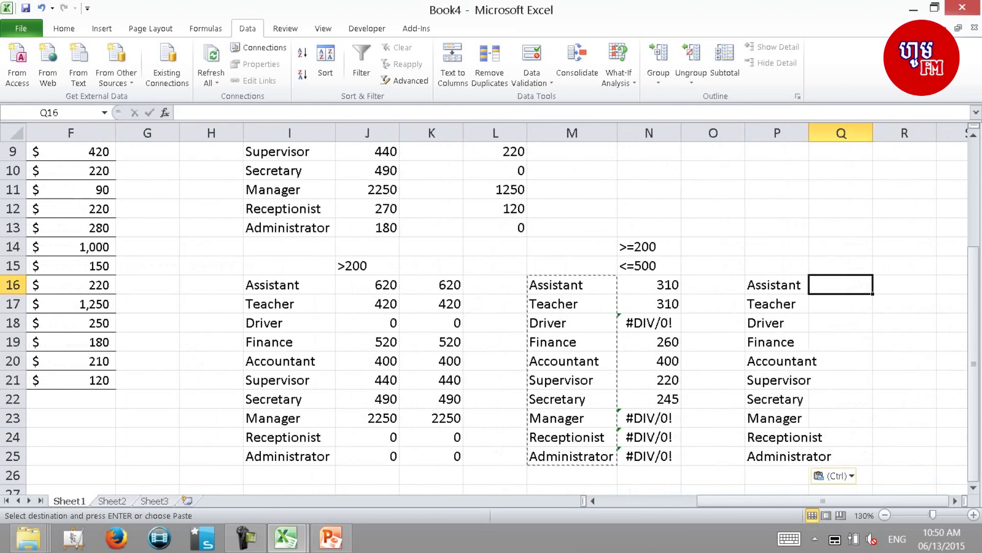
Start an AVERAGEIFS formula in Q16 averaging the absolute salary range $F$2:$F$21
text(=aver)
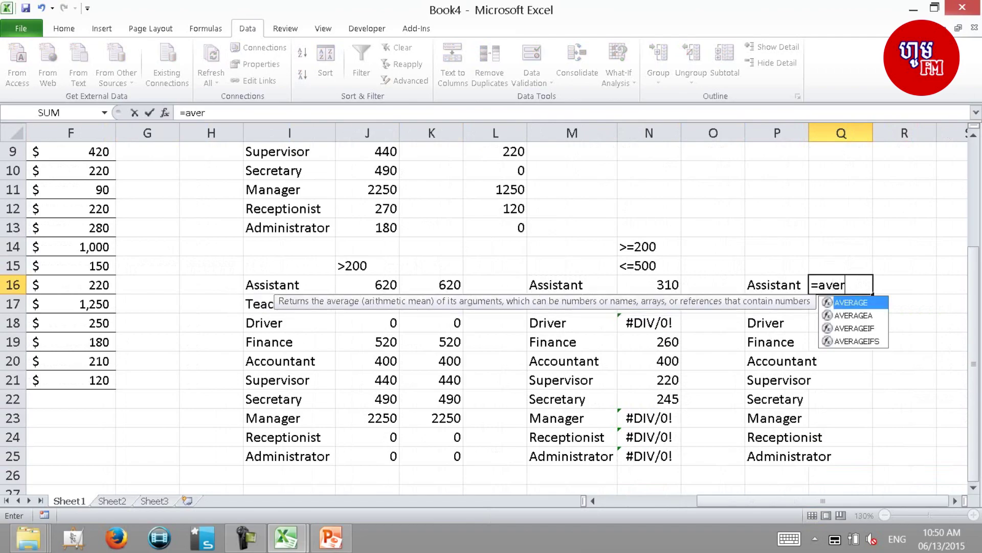
key(Down)
key(Down)
key(Down)
key(Tab)
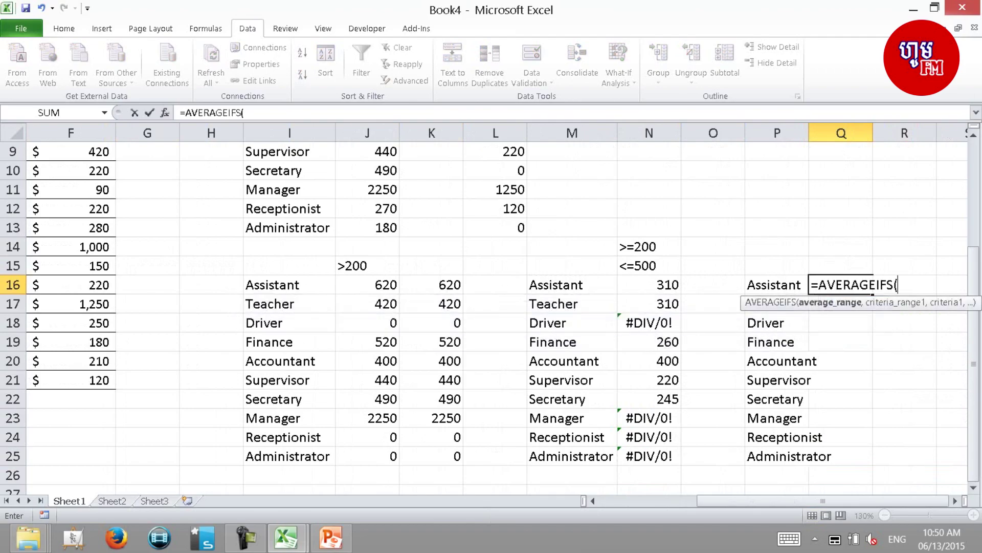
key(Left)
key(Left)
key(Left)
key(Left)
key(Left)
key(Left)
key(Left)
key(ctrl+Up)
key(Down)
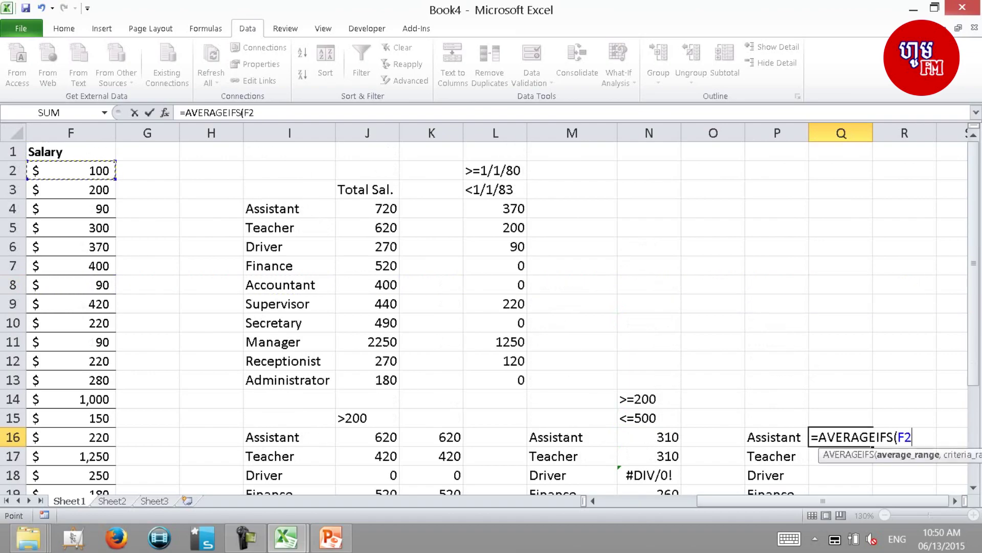
key(ctrl+shift+Down)
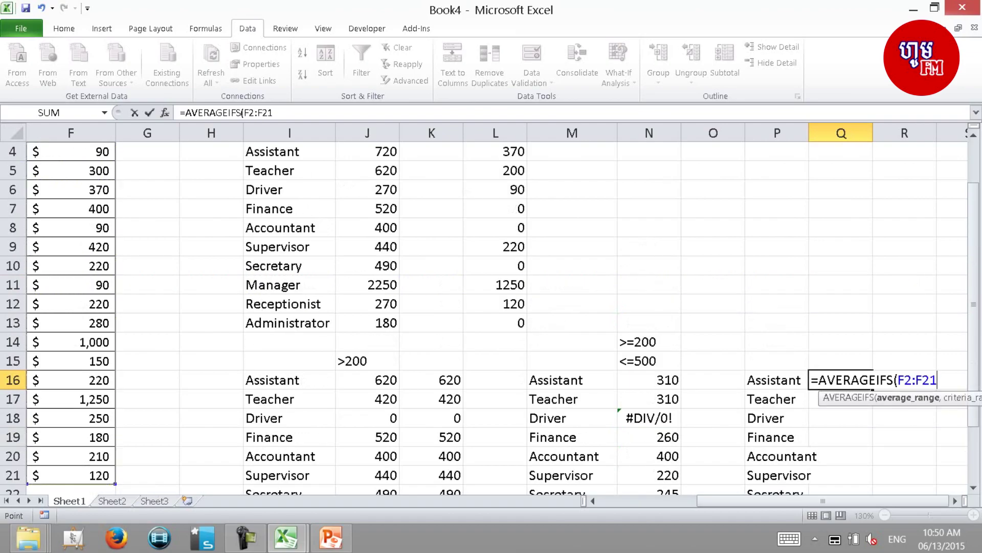
key(F4)
Add the criteria range $E$2:$E$21 matched against P16 and confirm the formula
text($F$21,)
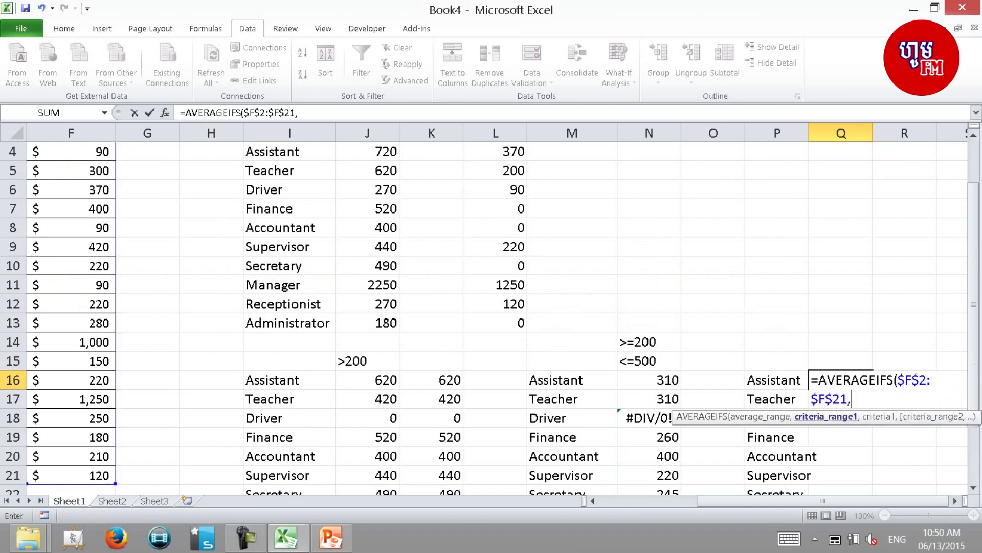
click(71, 208)
key(Left)
key(Up)
key(Up)
key(Up)
key(Up)
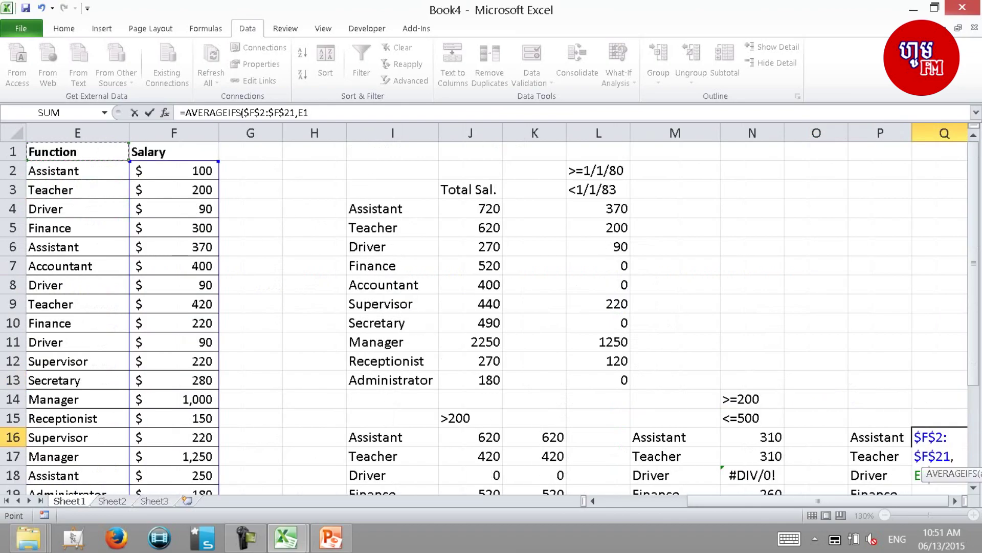
key(ctrl+shift+Down)
key(F4)
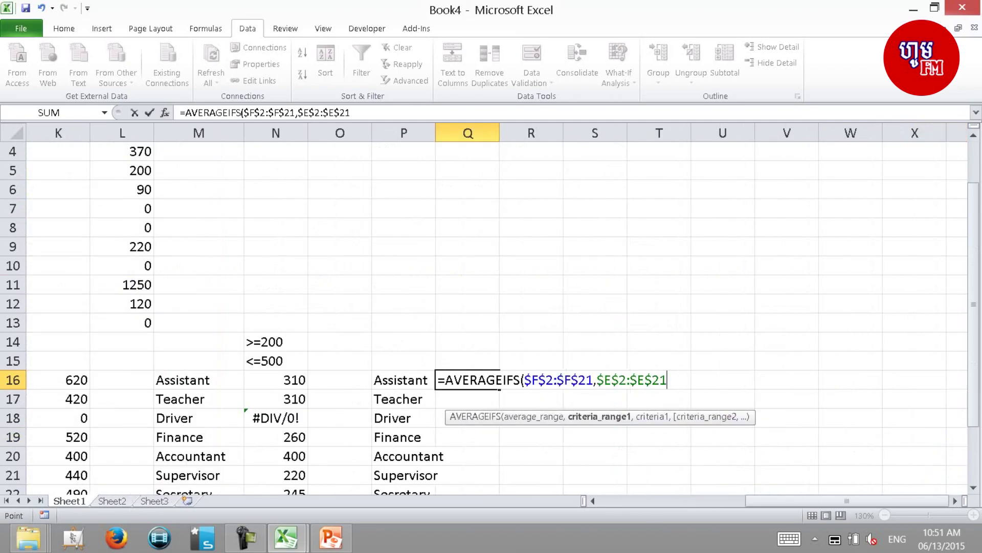
text(,)
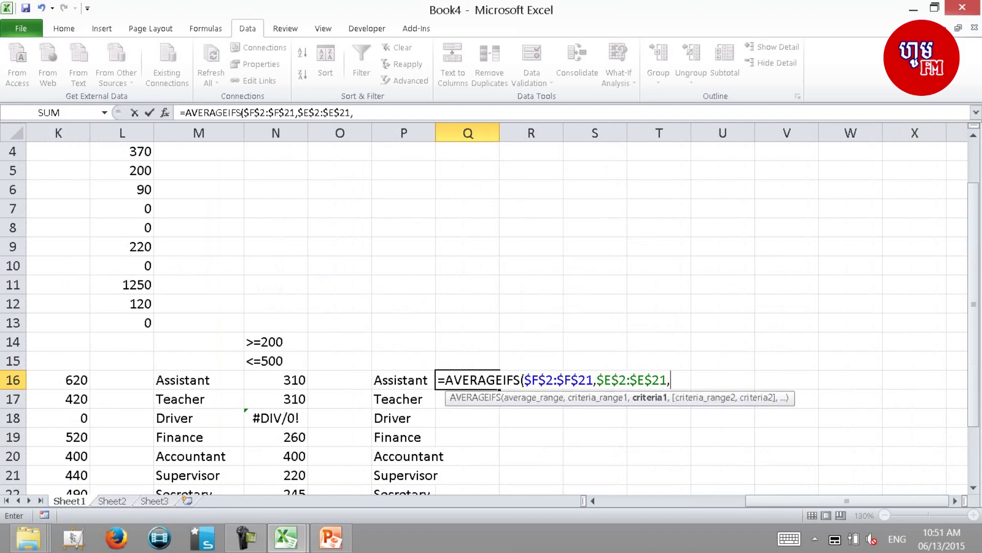
key(Left)
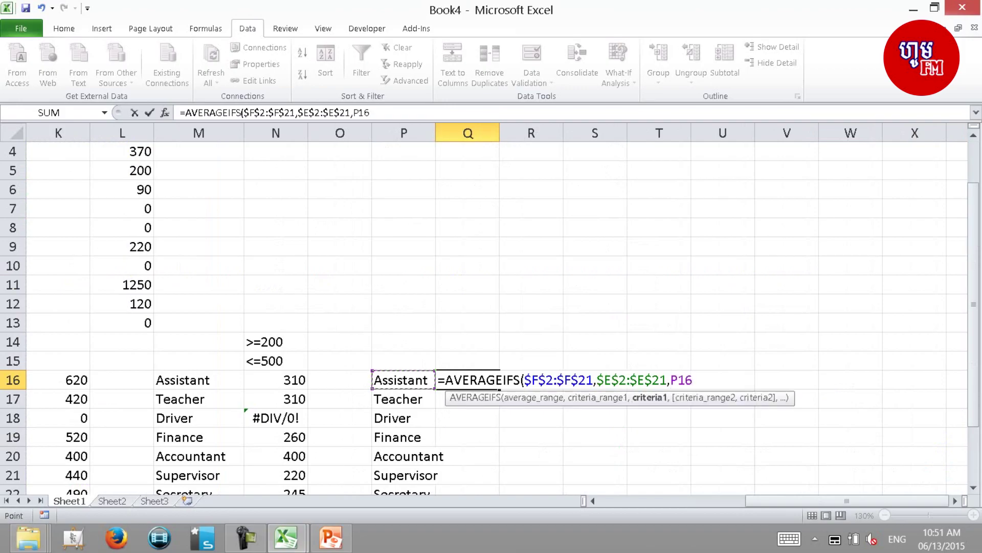
key(Return)
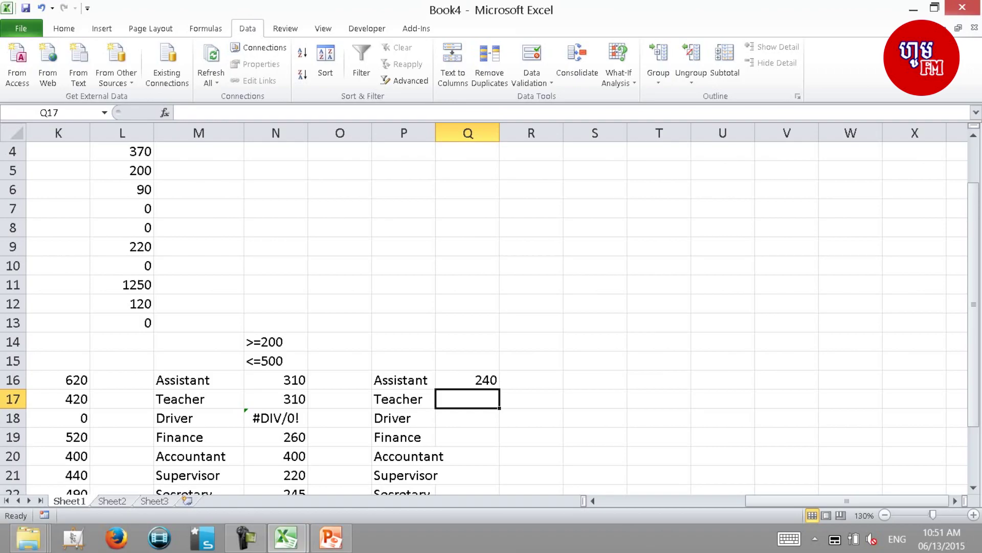
Fill the average formula down to Q25, from Assistant 240 to Administrator 180
click(468, 380)
drag(499, 389, 499, 489)
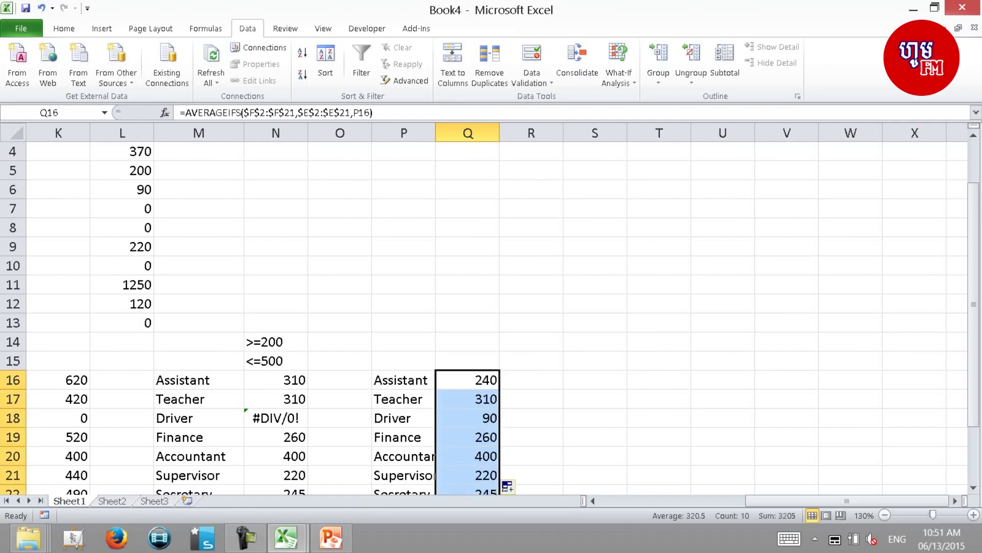
key(Down)
key(Down)
key(Down)
key(Down)
key(Down)
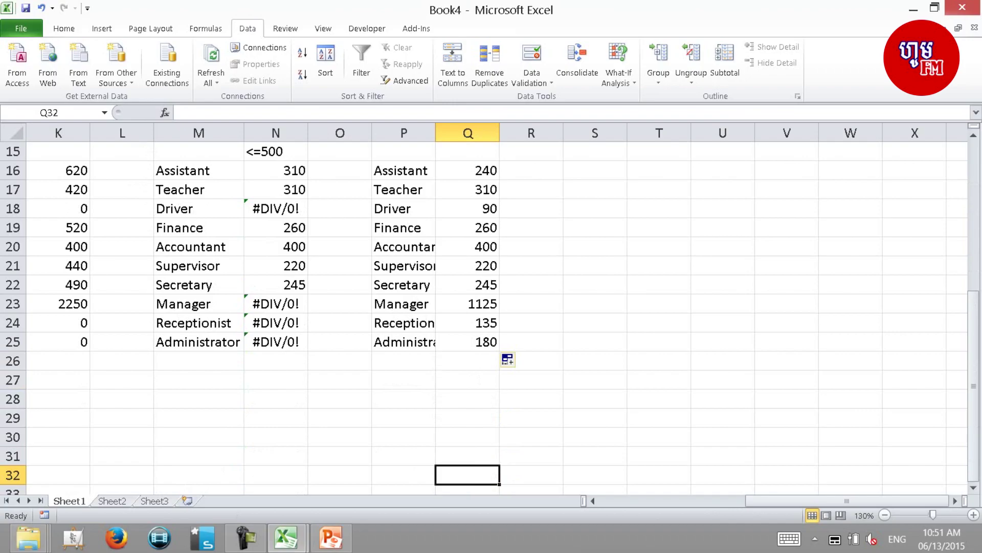
key(Up)
key(Up)
key(Up)
key(Up)
key(Up)
key(Up)
key(Up)
key(Up)
key(Down)
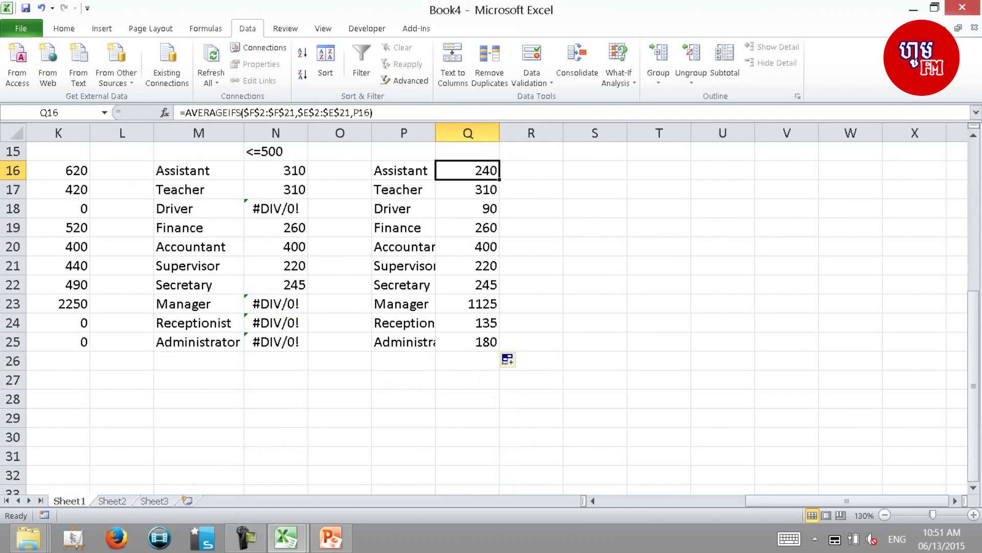
click(468, 190)
click(468, 208)
click(468, 227)
click(468, 246)
click(468, 265)
click(467, 284)
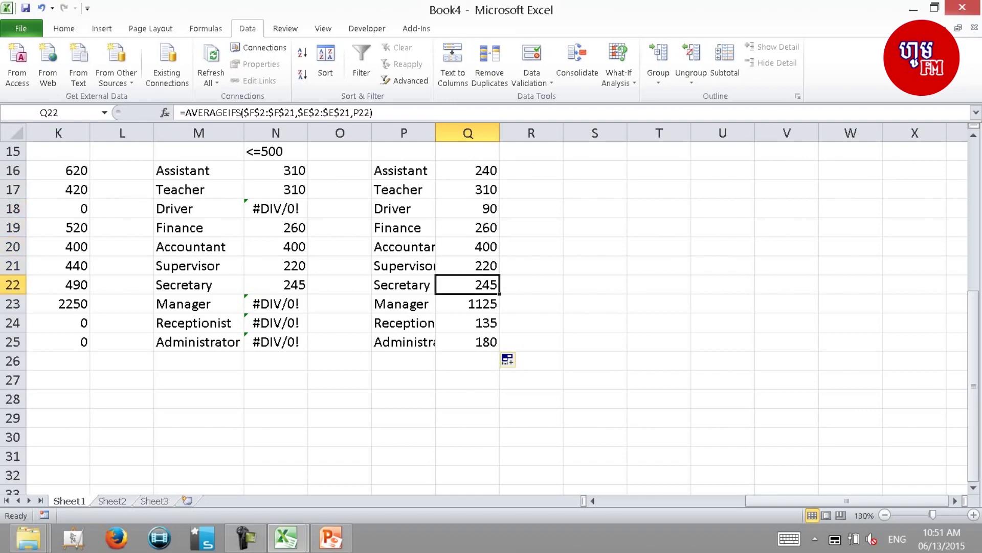
click(467, 265)
click(468, 246)
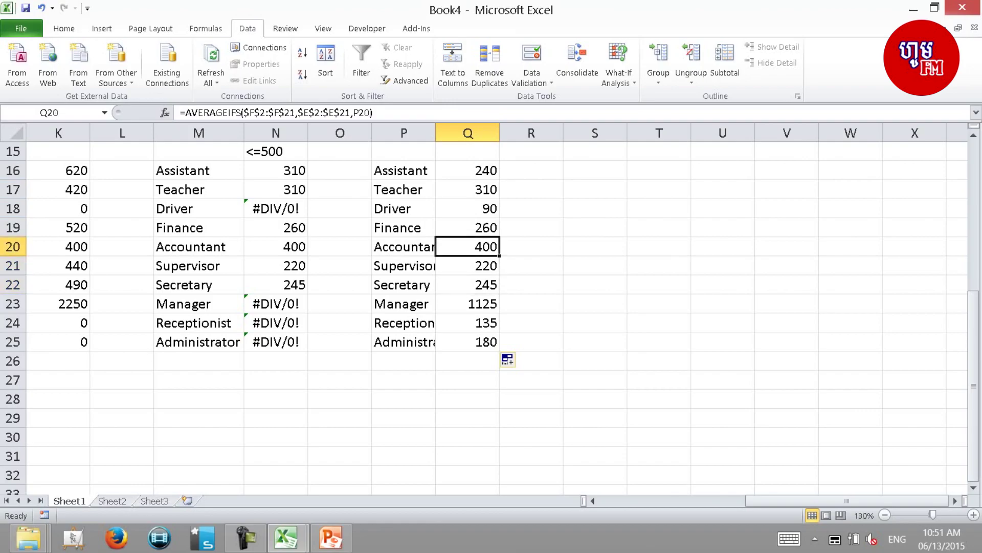
key(Up)
key(Up)
key(Up)
key(Up)
key(F2)
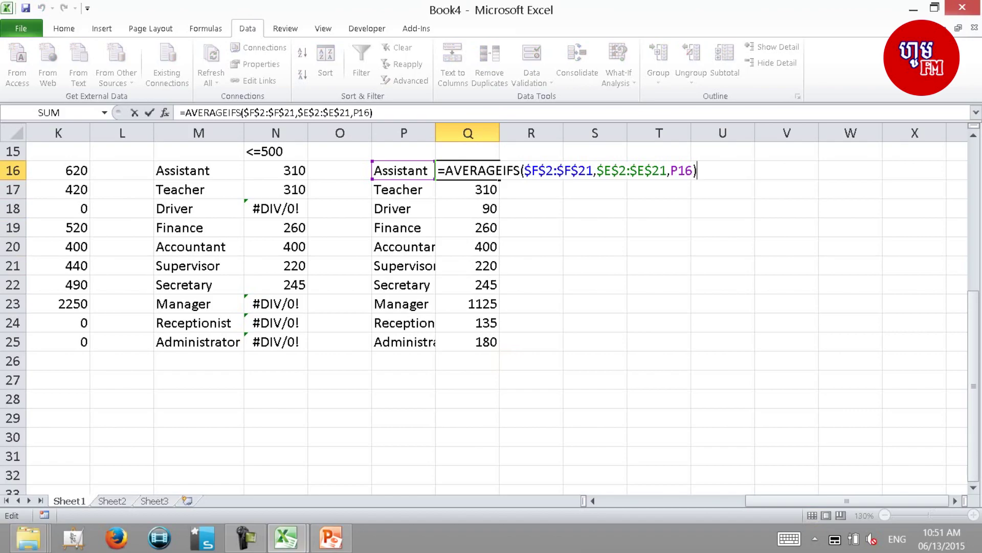
key(ctrl+Return)
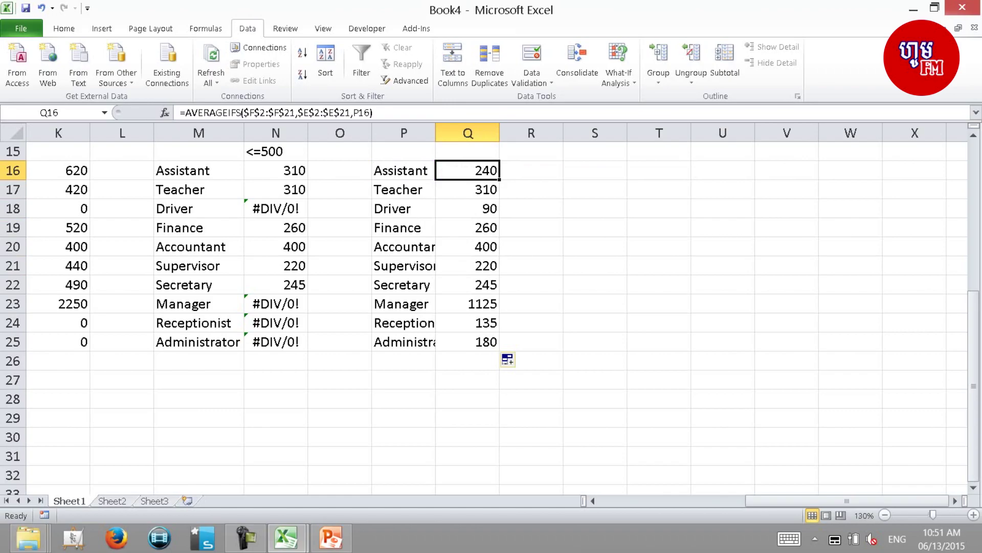
key(Down)
key(Left)
key(Home)
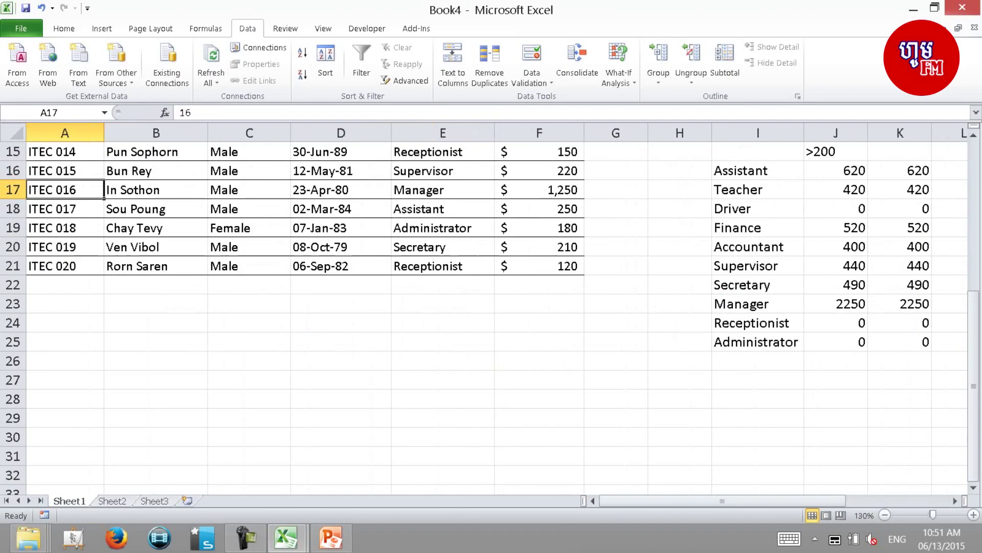
Clear the contents of columns J through Q
key(Up)
key(Up)
key(Up)
key(Up)
key(Up)
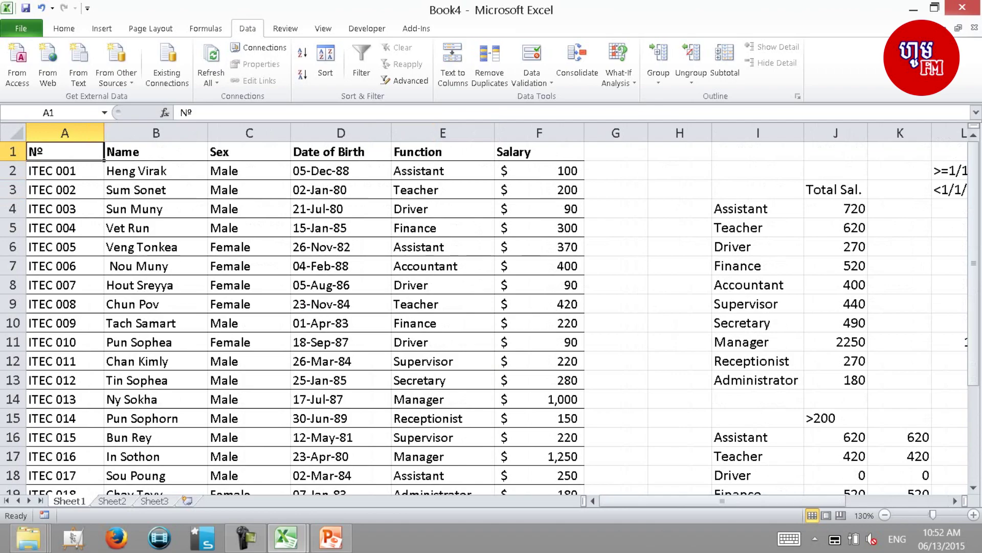
key(Right)
key(Right)
key(Right)
key(Right)
key(Right)
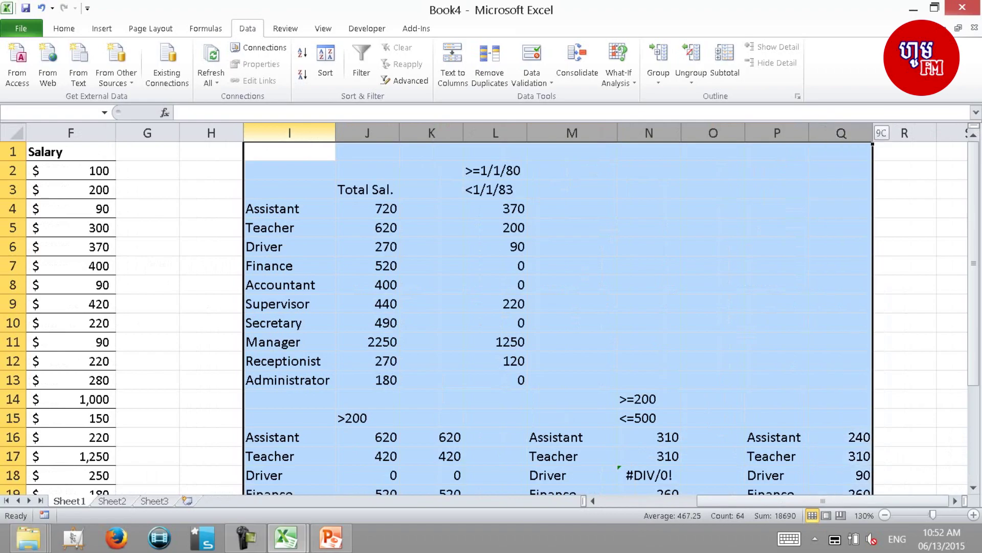
right_click(239, 145)
key(Escape)
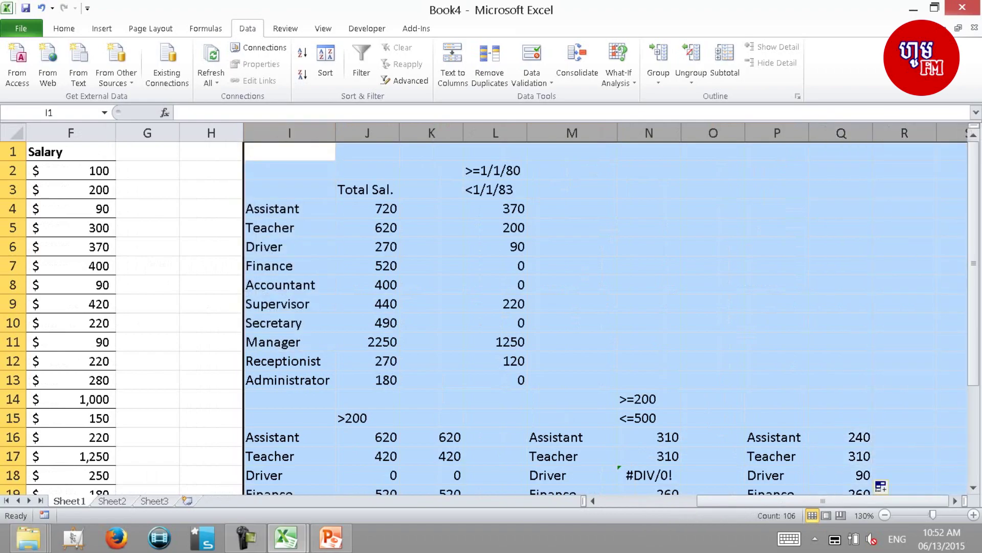
click(289, 189)
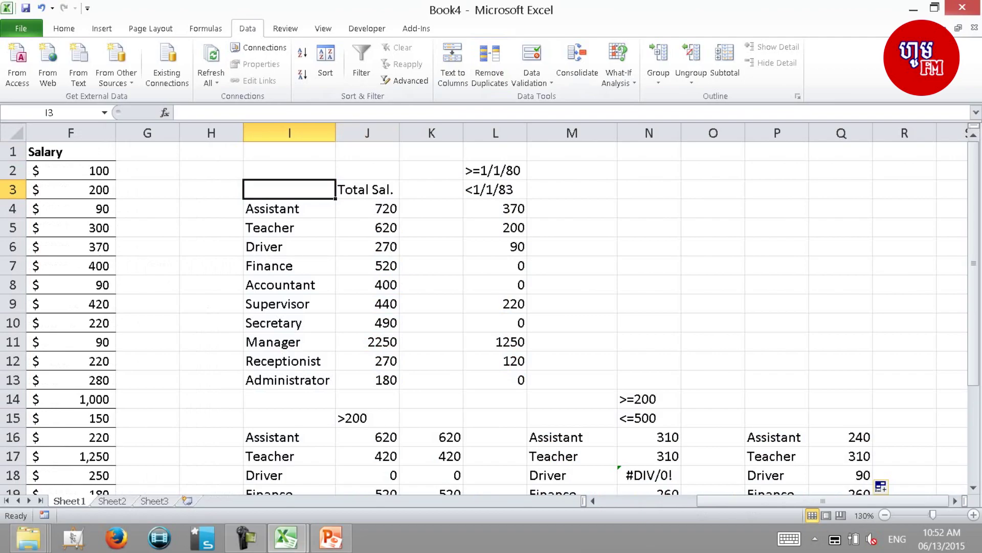
drag(368, 133, 864, 133)
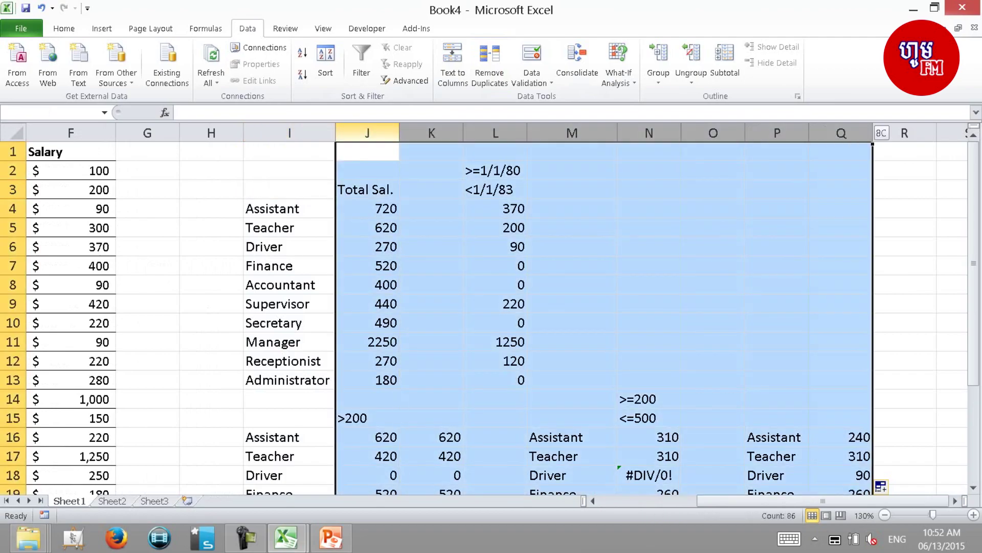
right_click(358, 134)
click(336, 257)
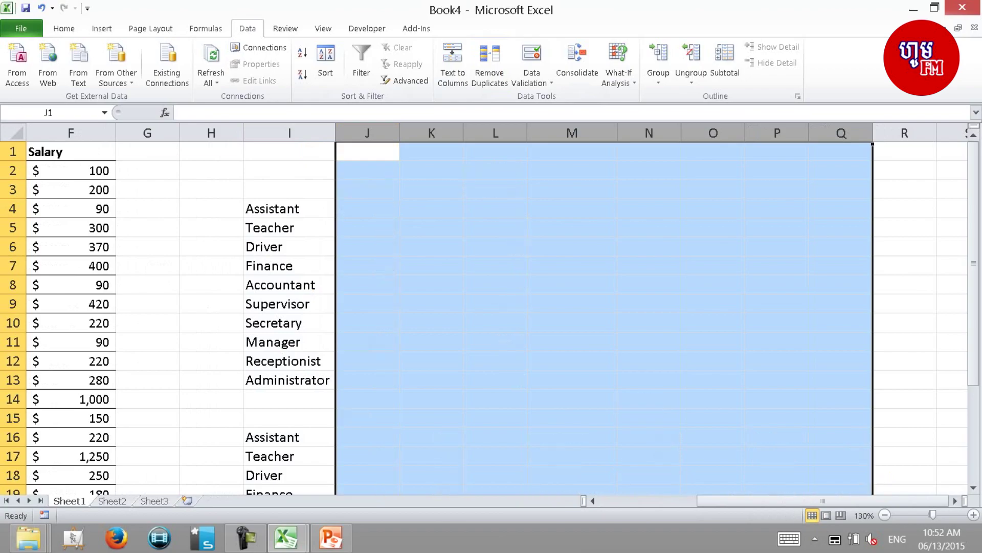
Move down the job list in column I to the cell just below it
click(289, 151)
click(290, 171)
click(289, 380)
key(Down)
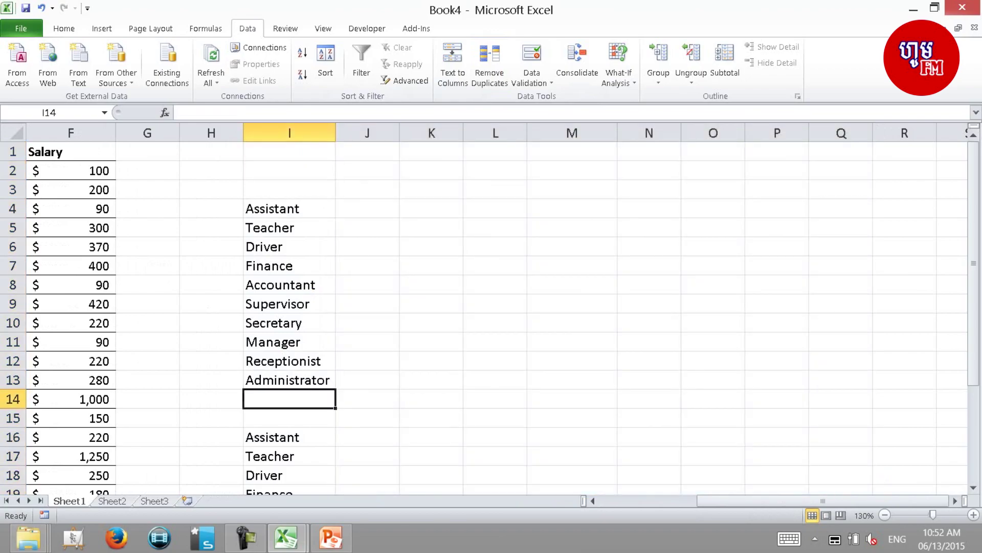
Delete the leftover lists below row 13 in column I
key(ctrl+shift+Down)
key(ctrl+BackSpace)
key(Up)
key(Up)
key(Up)
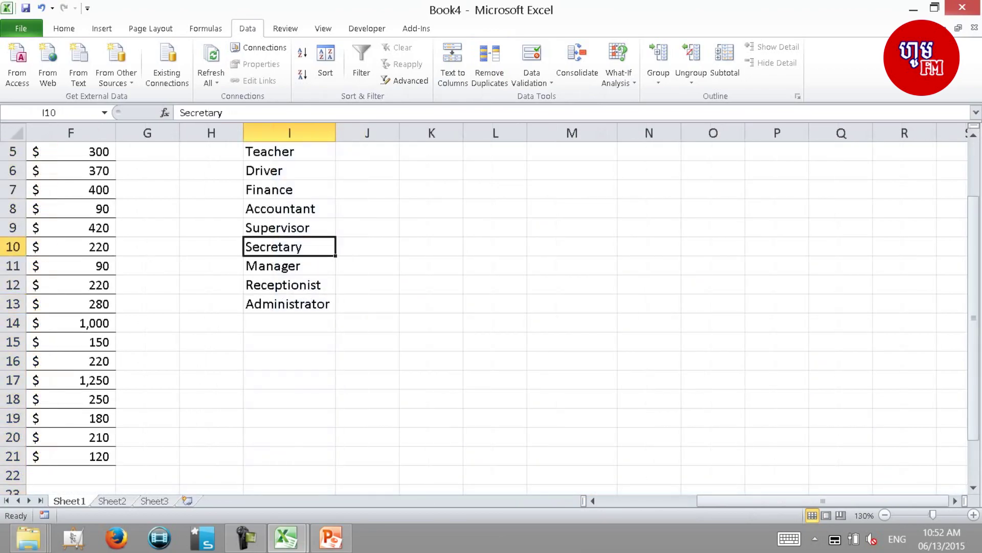
key(Up)
key(Up)
key(Up)
Move the job list from I4:I13 down to I9:I18
key(ctrl+shift+Down)
key(ctrl+x)
key(Down)
key(Down)
key(Down)
key(Down)
key(Down)
key(Return)
Enter the labels Male in I4 and Female in I5
key(Up)
key(Up)
key(Up)
key(Up)
key(Up)
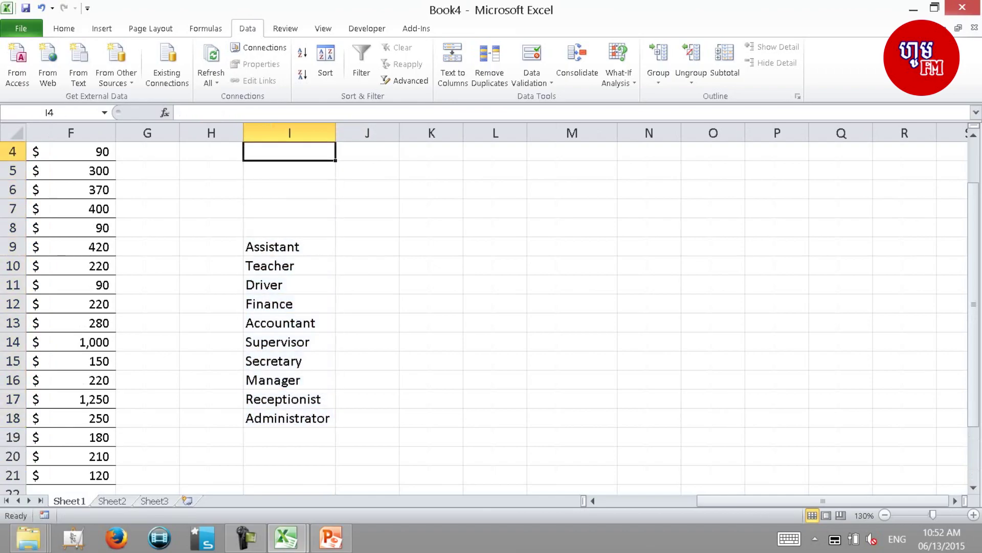
text(Male)
key(Return)
text(Female)
key(Return)
key(Up)
key(Up)
key(Up)
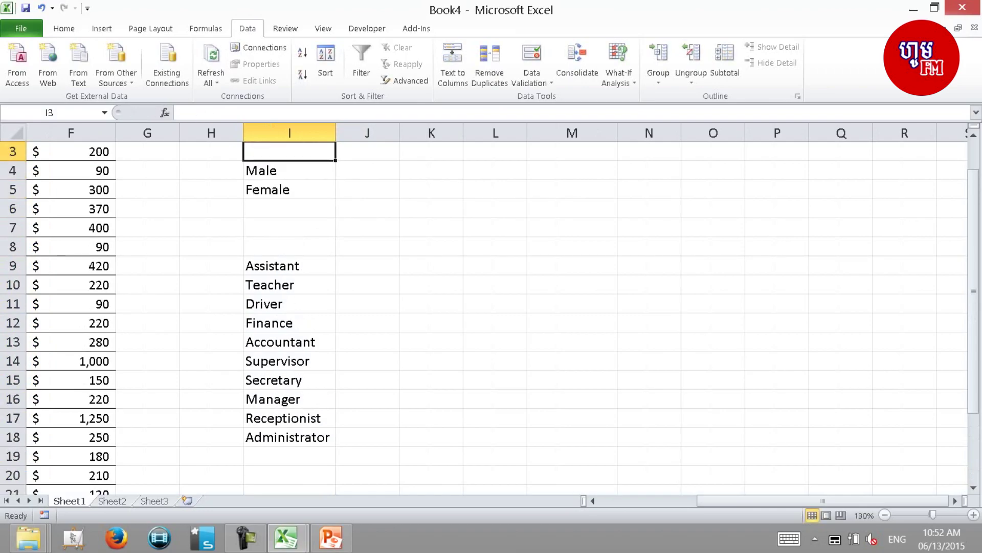
key(Up)
key(Up)
Go to J4 beside the Male label
key(Right)
key(Down)
key(Down)
key(Down)
key(Left)
key(Home)
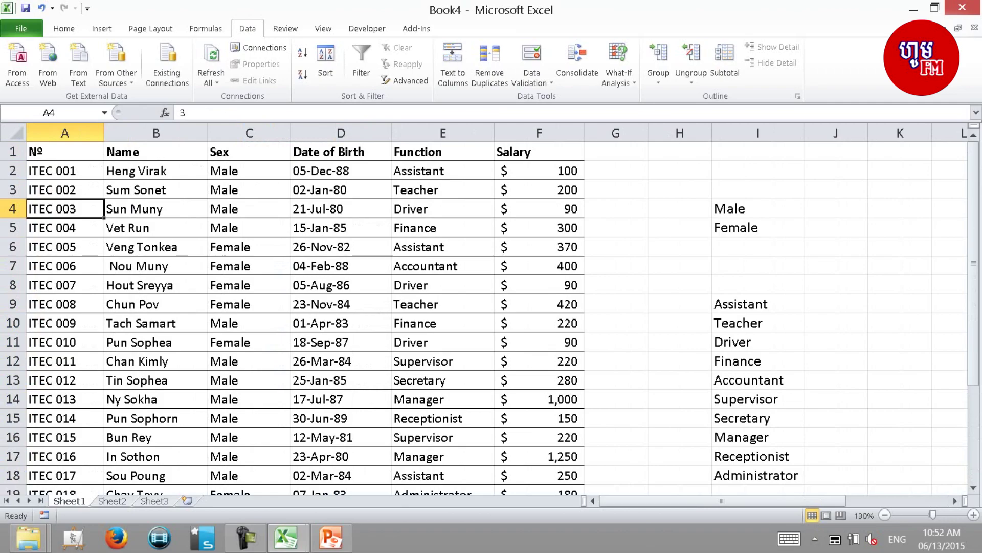
key(Right)
key(Right)
key(Right)
key(Right)
key(Right)
key(Right)
key(Right)
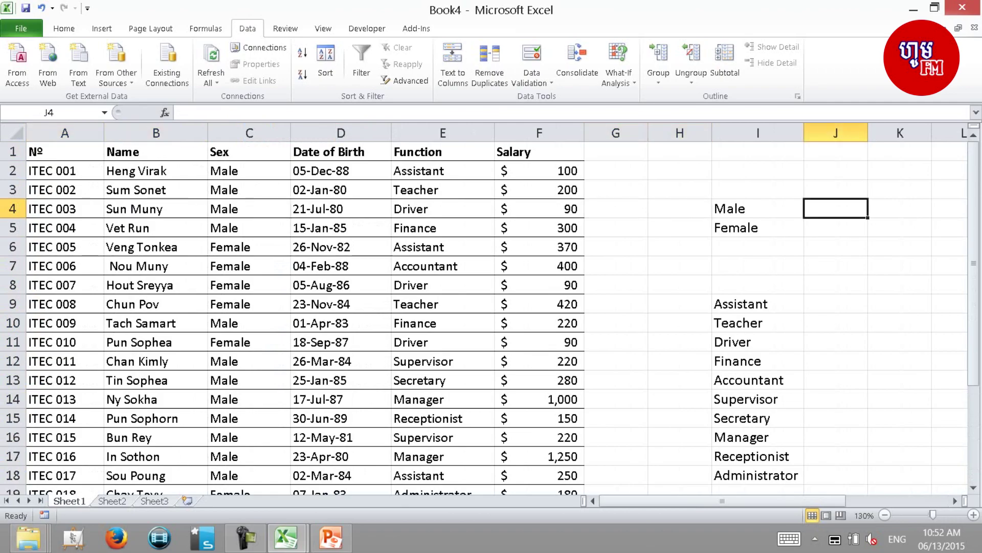
Enter =COUNTIFS($C$2:$C$21,I4) in J4 and fill to J5, giving 14 and 6
text(=countifs)
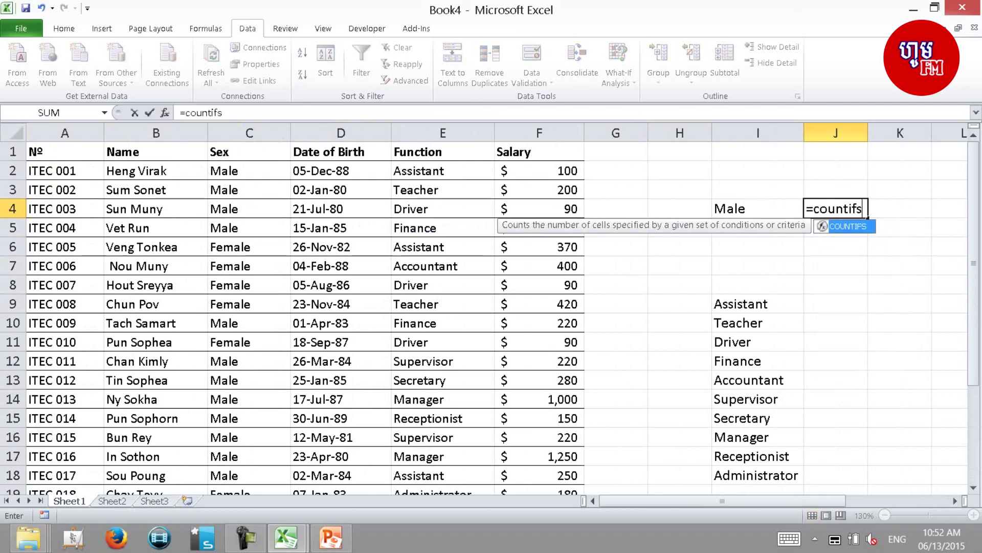
text(()
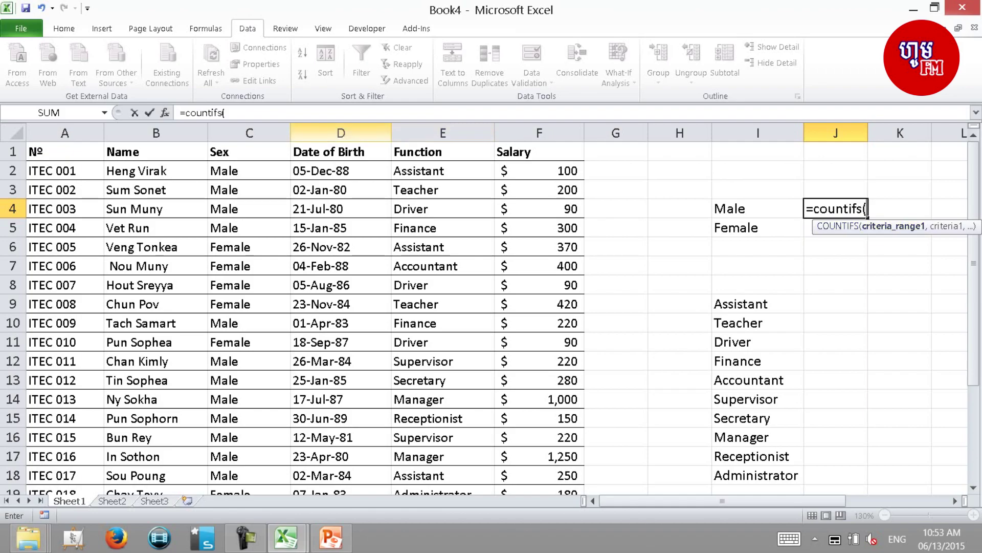
drag(249, 171, 249, 476)
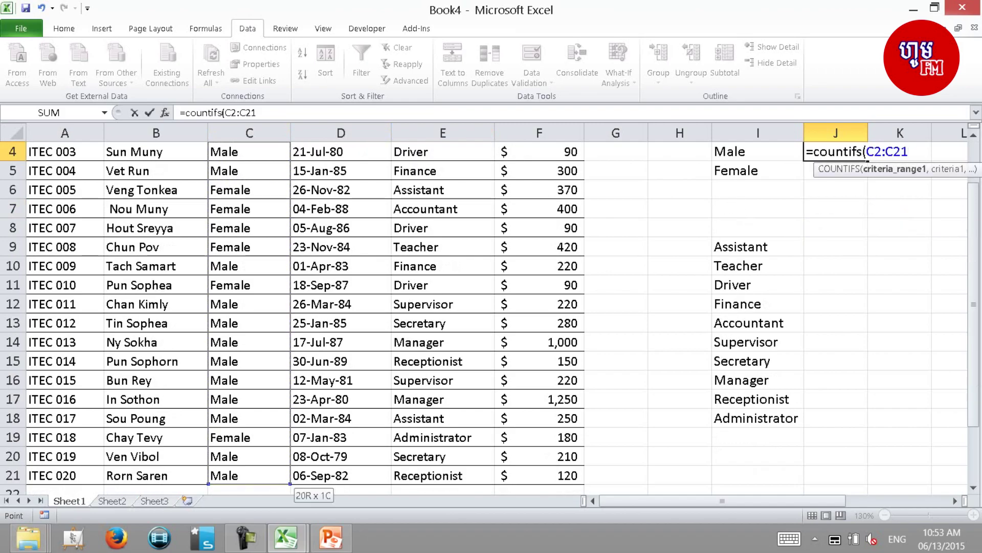
key(F4)
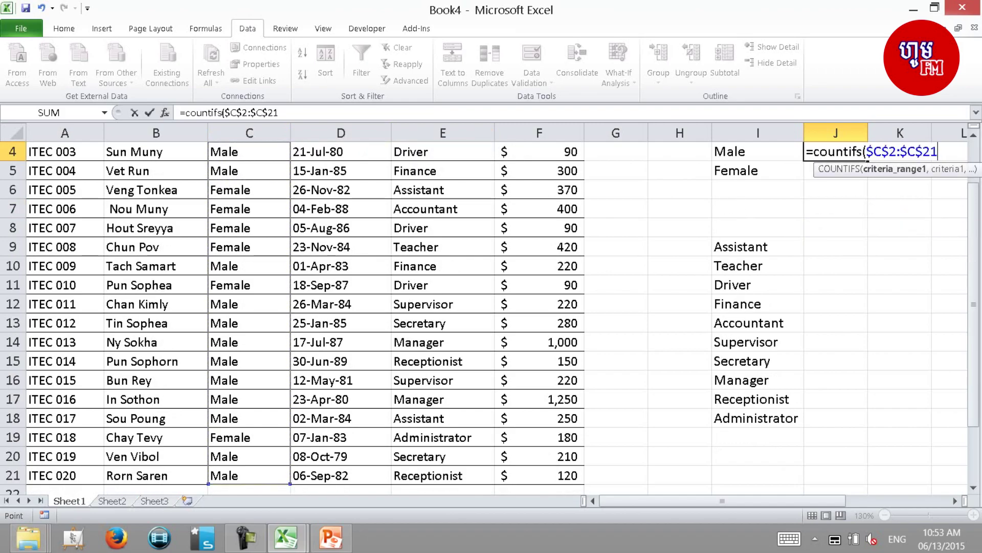
text(,)
key(Left)
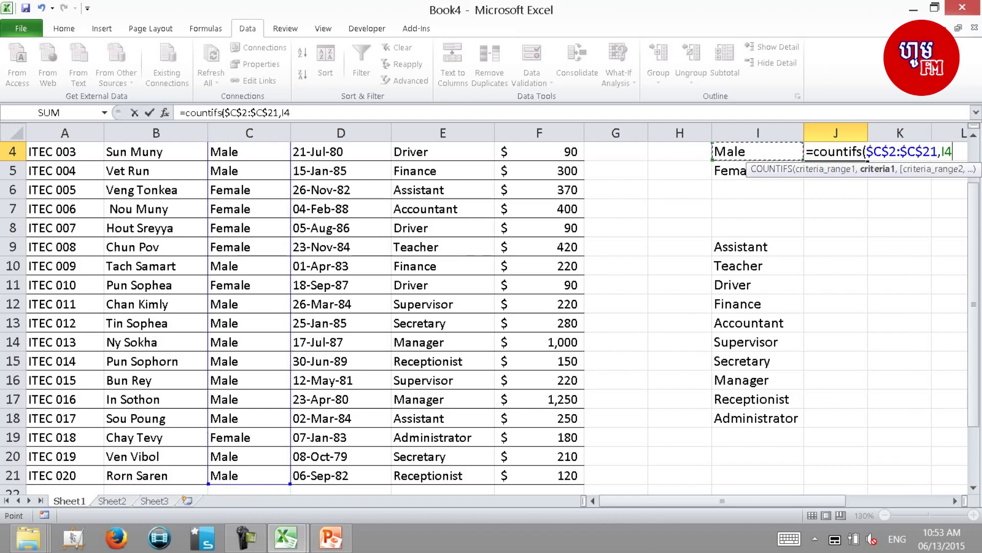
key(Return)
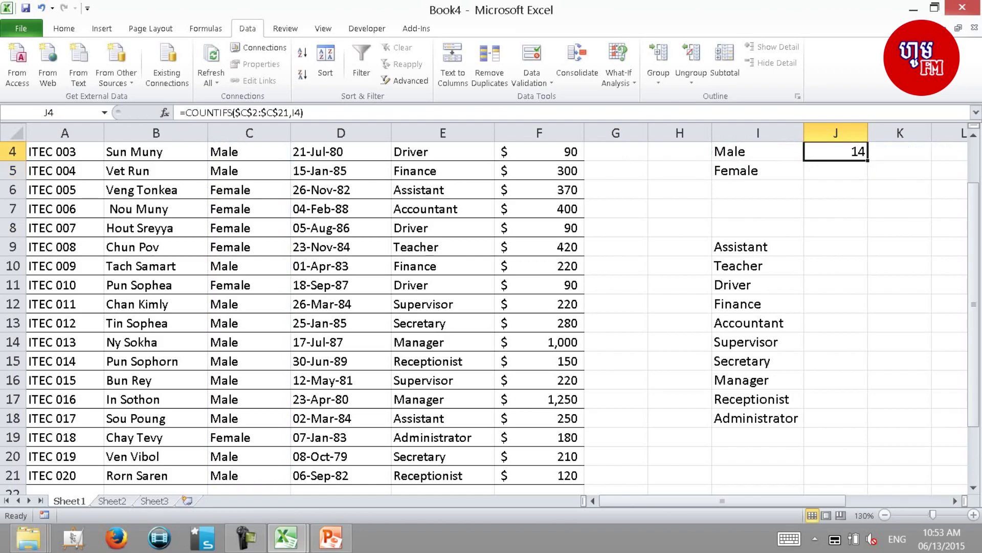
drag(867, 161, 865, 178)
key(Up)
key(Up)
key(Up)
Move the Male/Female count block from I4:J5 up to rows 2–3
key(Left)
key(Left)
key(Left)
key(Left)
key(Left)
key(Down)
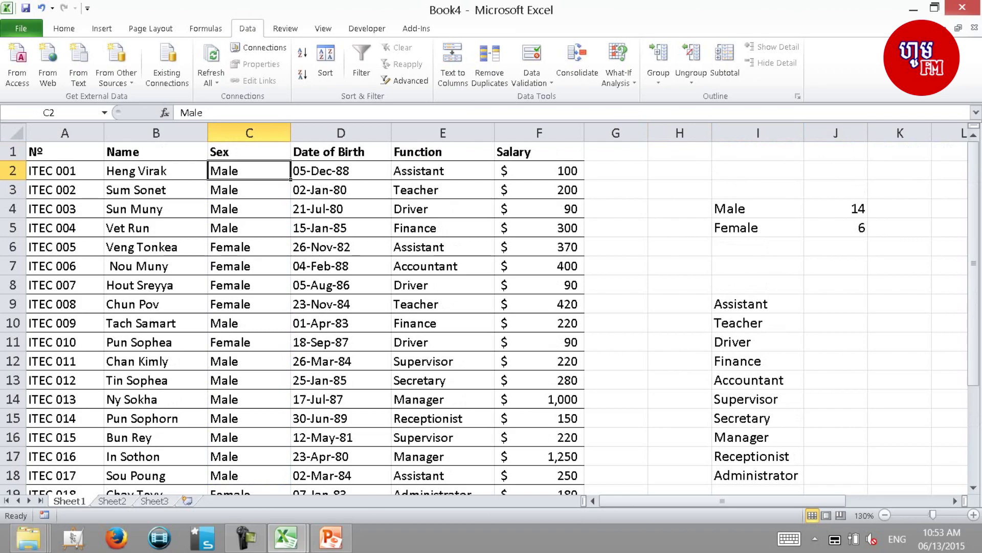
key(Right)
key(Right)
key(Right)
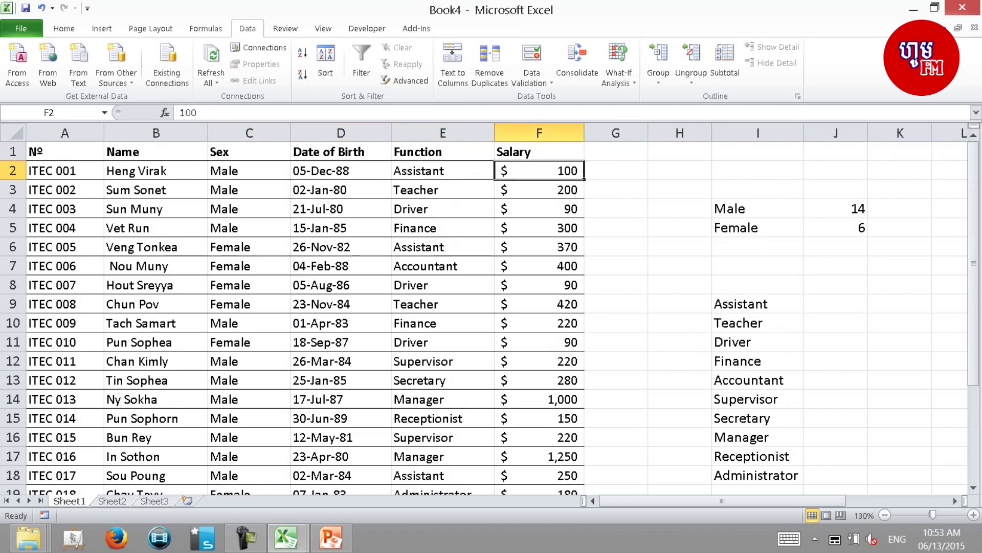
key(Right)
key(Right)
key(Right)
key(Right)
key(Down)
key(Down)
key(Left)
key(shift+Down)
key(shift+Right)
key(ctrl+c)
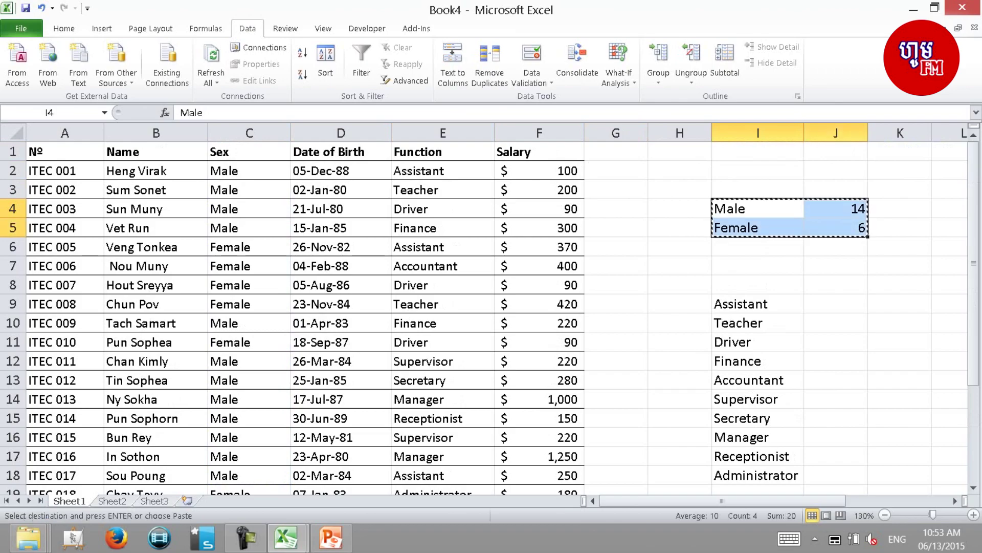
key(Up)
key(Up)
key(Return)
key(Down)
Copy the Male and Female labels from I2:I3 into I6:I7
click(758, 227)
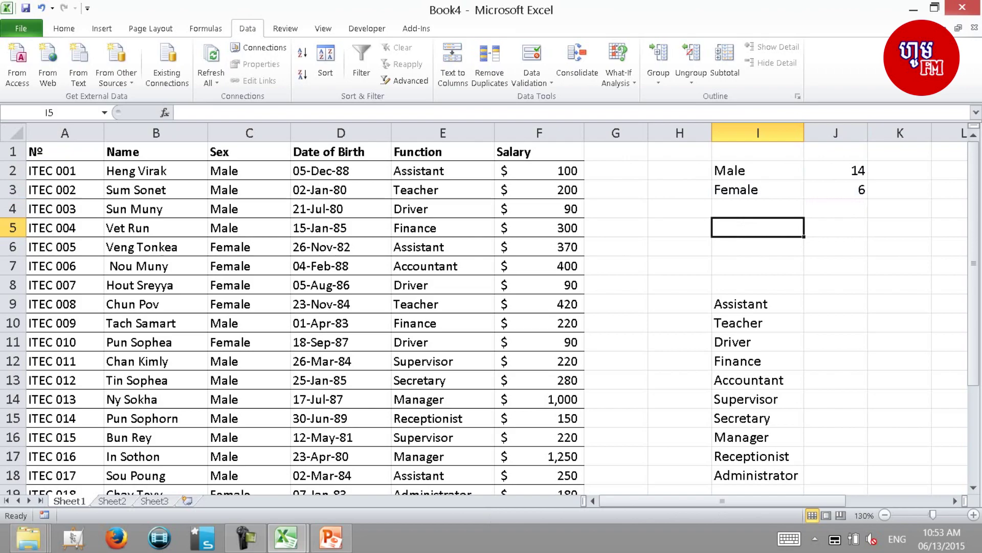
drag(758, 189, 758, 171)
key(ctrl+c)
click(758, 227)
click(758, 246)
key(ctrl+v)
Enter the salary criterion >300 in J5
click(758, 227)
click(836, 227)
text(>300)
key(Return)
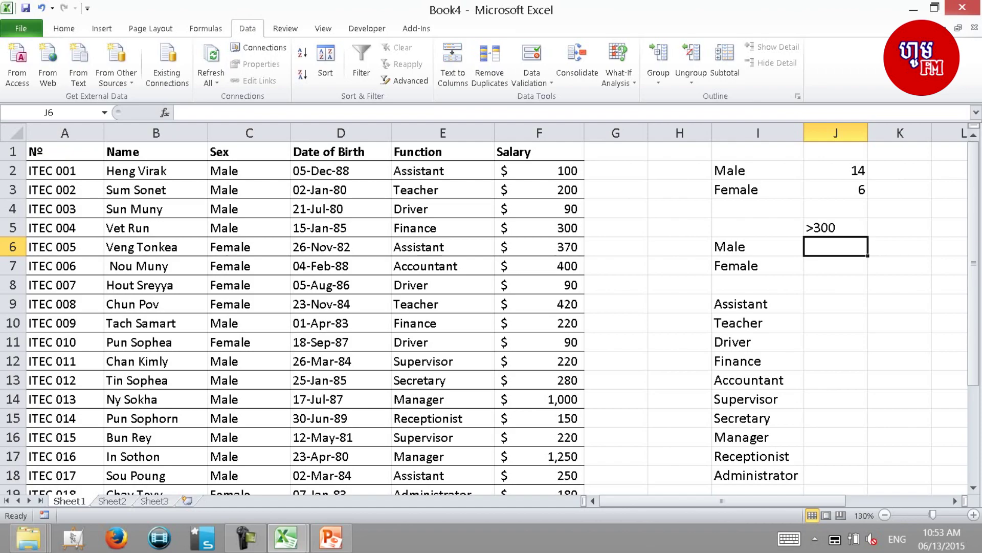
Start a COUNTIFS in J6 with salary range $F$2:$F$21 and criterion $J$5
text(=countif)
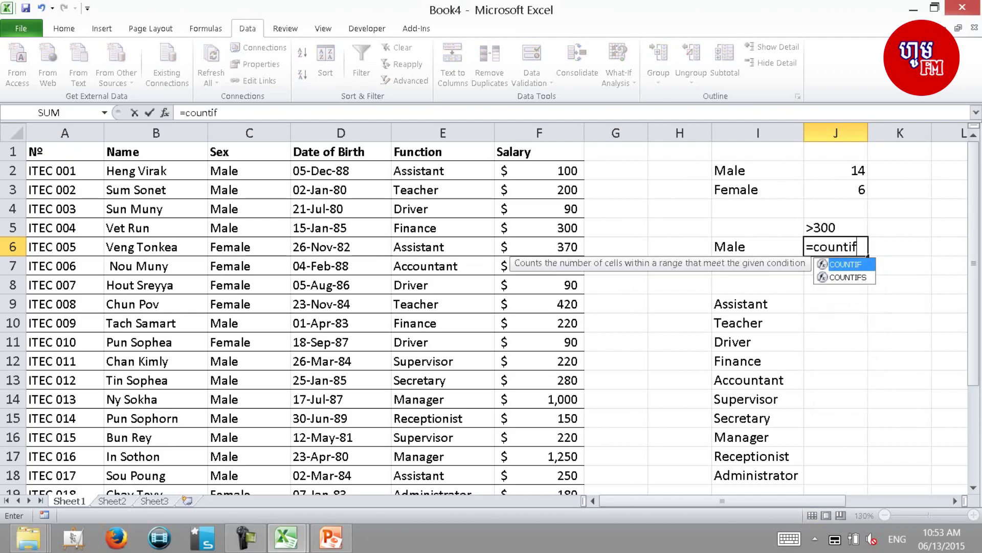
text(s()
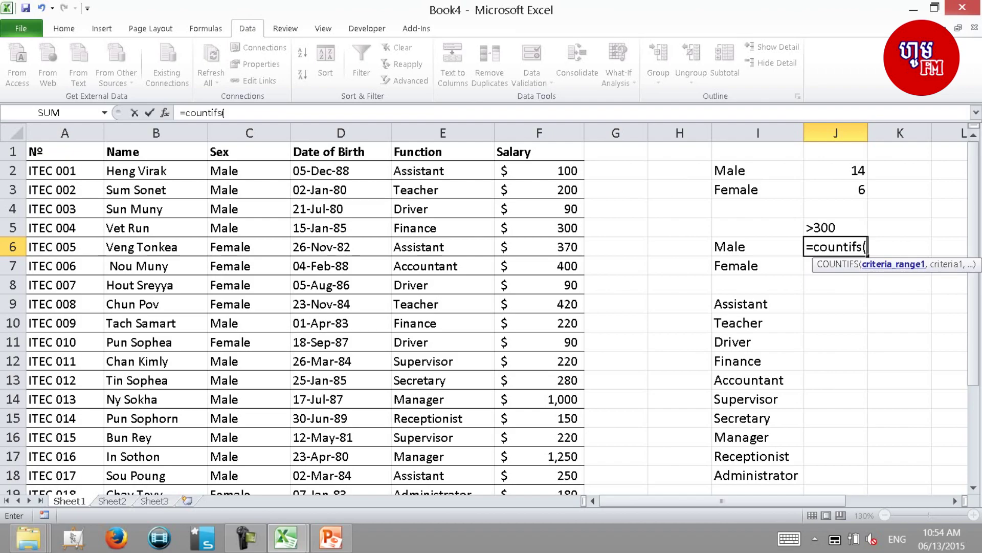
click(539, 170)
key(ctrl+shift+Down)
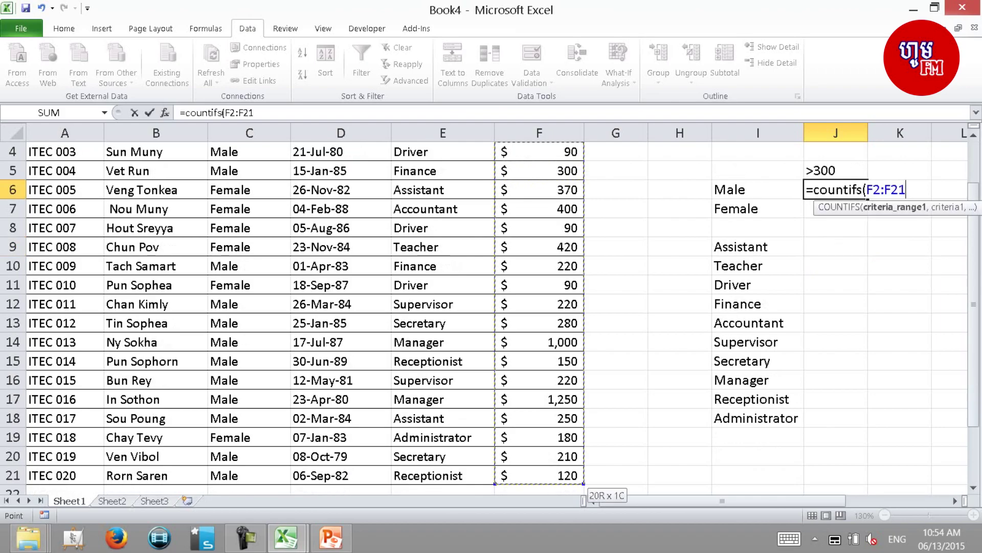
key(F4)
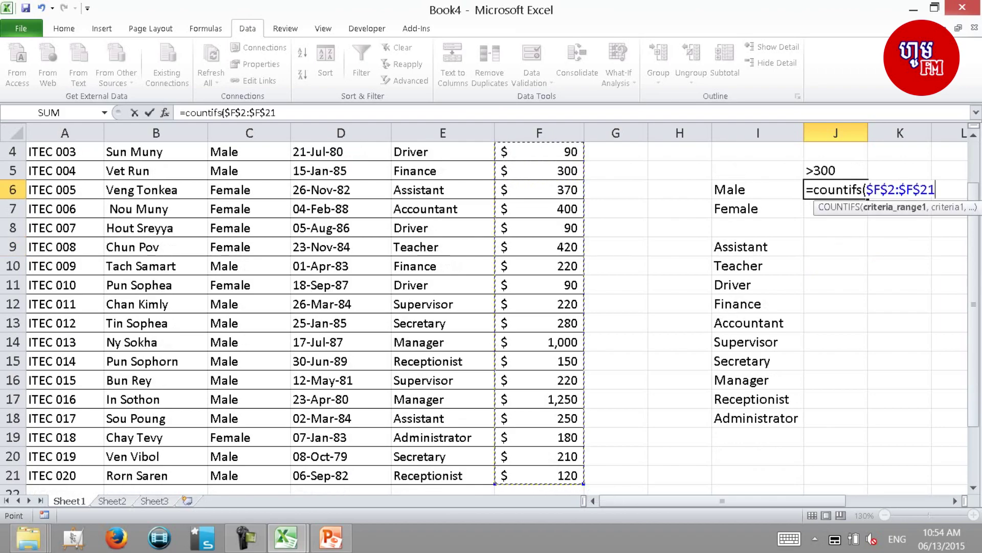
text(,)
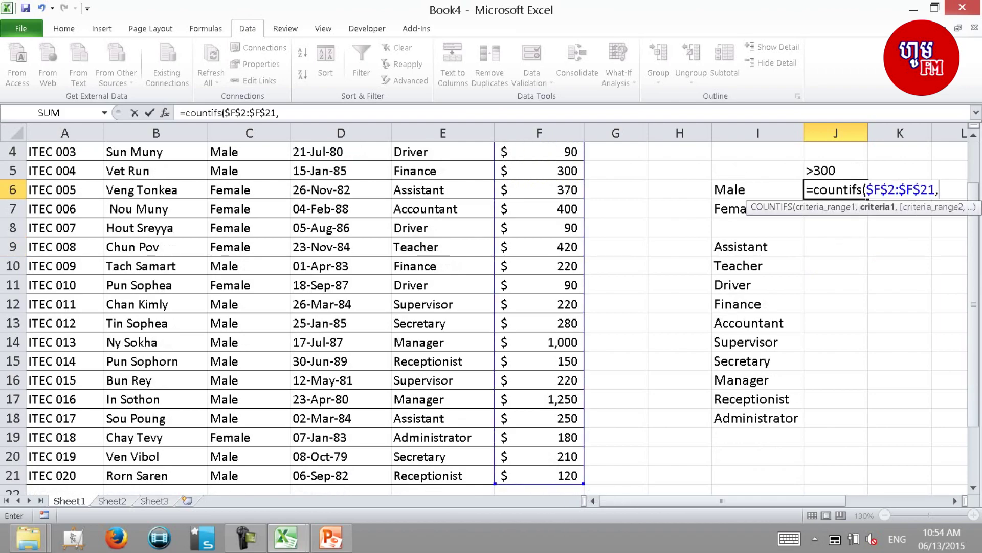
key(Up)
key(F4)
text($J$5,)
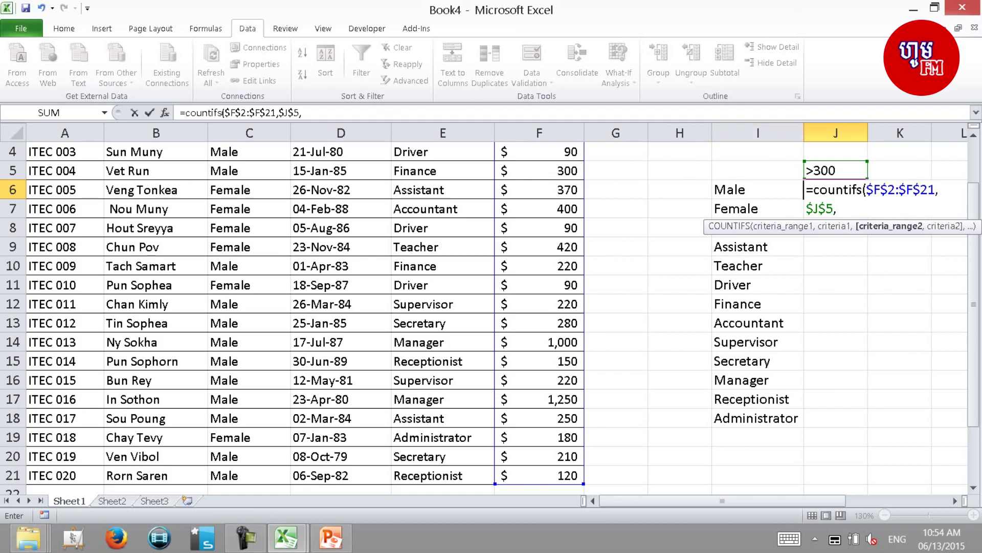
Add the Sex range $C$2:$C$21 matched to I6 and confirm the Male count
click(249, 152)
drag(250, 151, 250, 476)
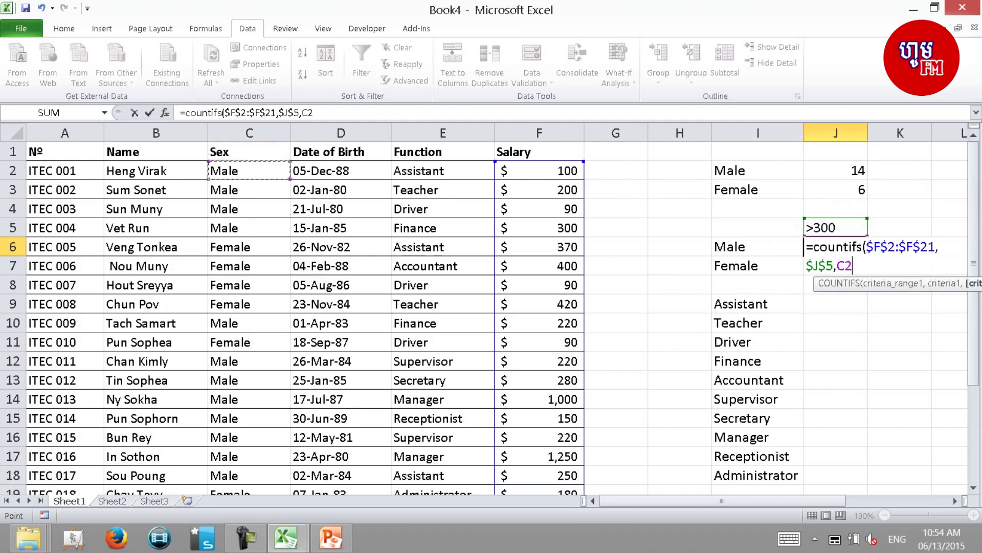
key(F4)
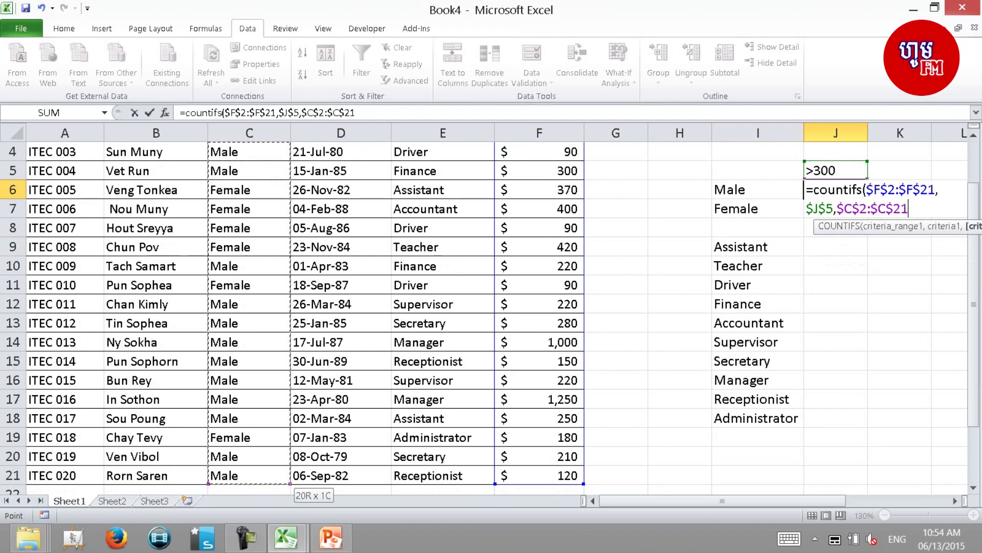
text(,)
click(757, 190)
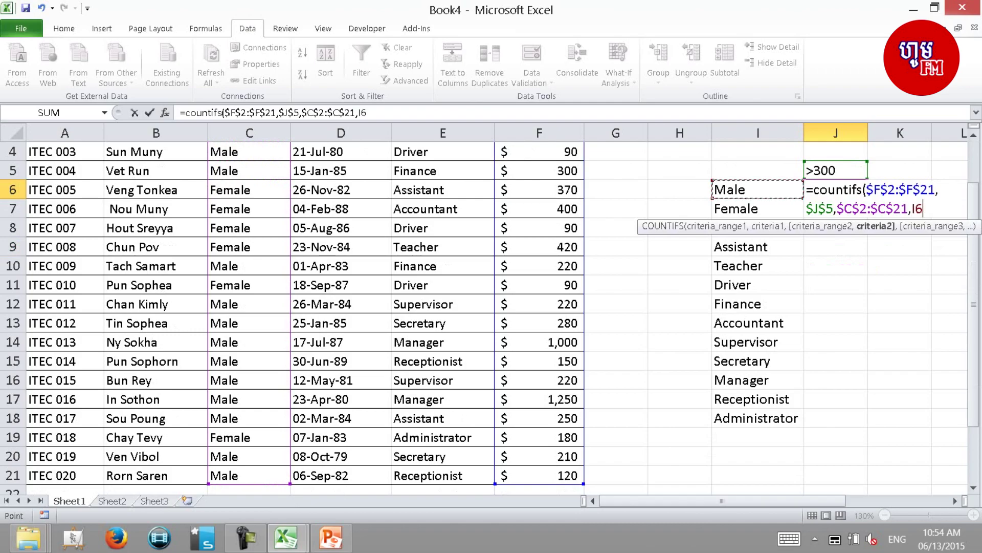
key(Return)
Fill the count down to J7, giving Male 2 and Female 3
key(Up)
drag(868, 199, 868, 216)
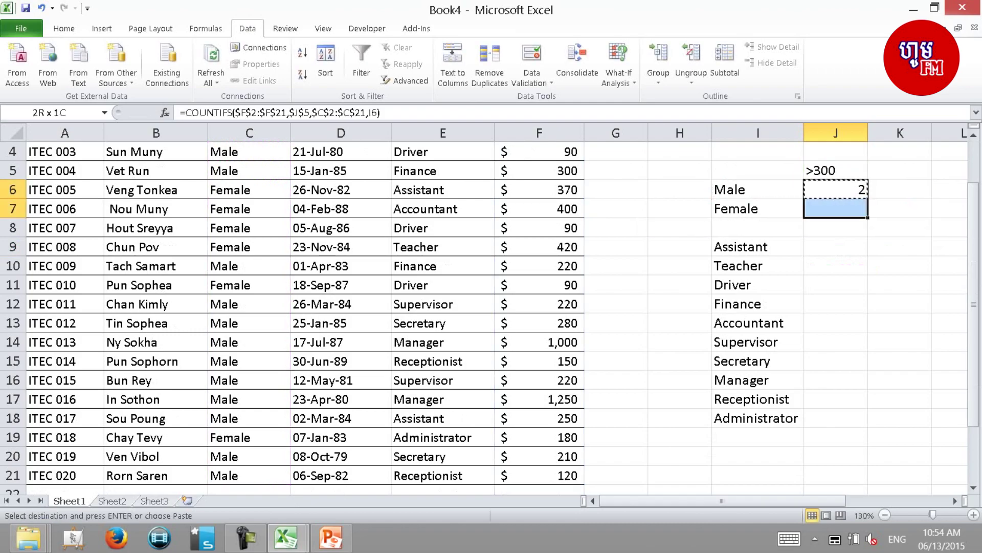
click(835, 171)
click(836, 189)
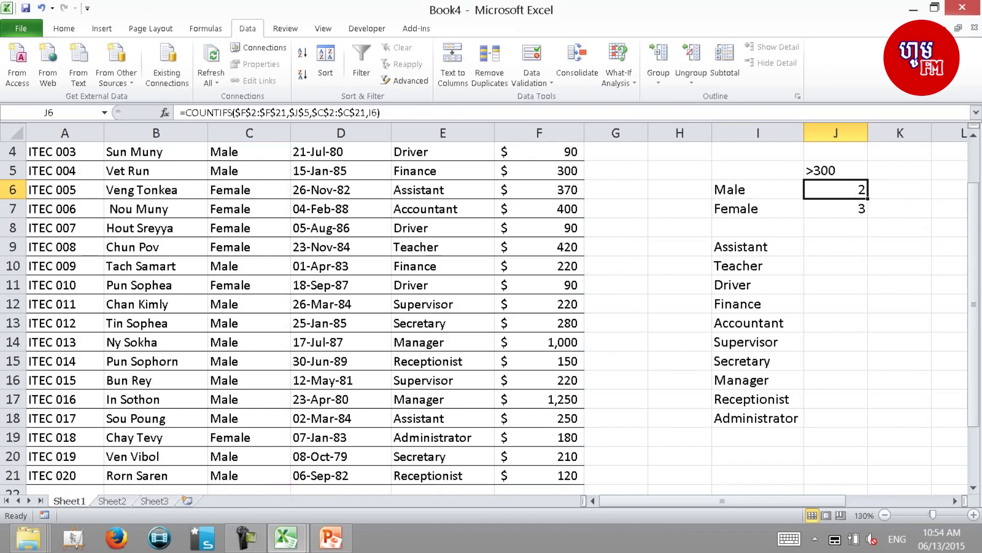
click(835, 209)
click(758, 208)
click(443, 209)
click(539, 208)
click(540, 189)
key(ctrl+Up)
key(Down)
key(Down)
key(Down)
key(Down)
key(Down)
key(Down)
key(Up)
key(Up)
click(539, 247)
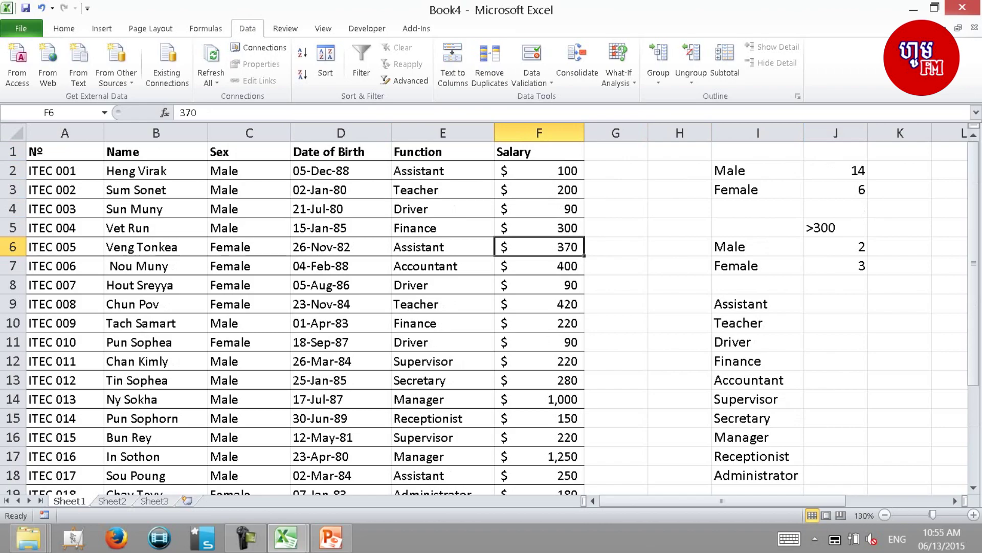
click(539, 266)
click(539, 304)
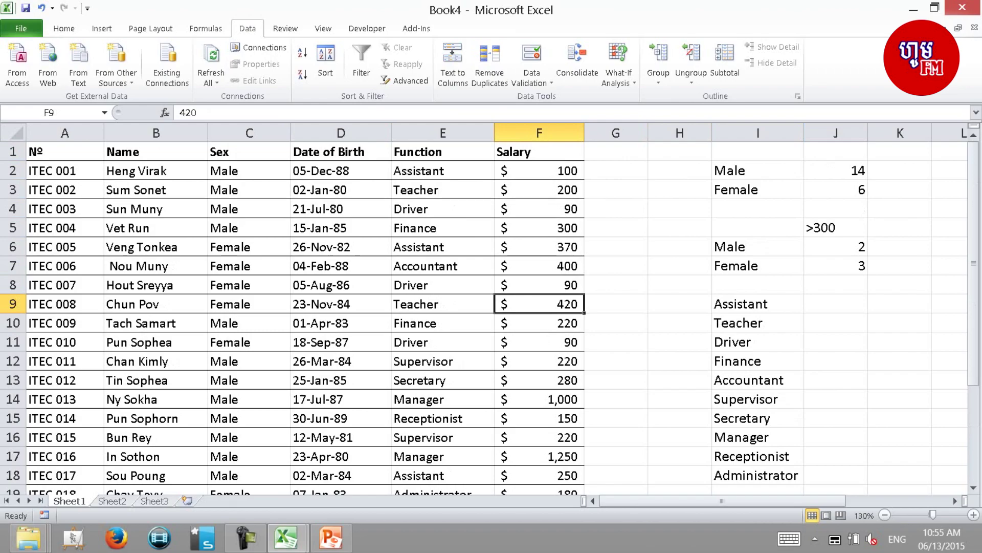
key(Down)
key(Down)
key(Down)
key(Down)
key(Down)
key(Down)
key(Down)
key(Down)
key(Down)
key(Down)
key(Down)
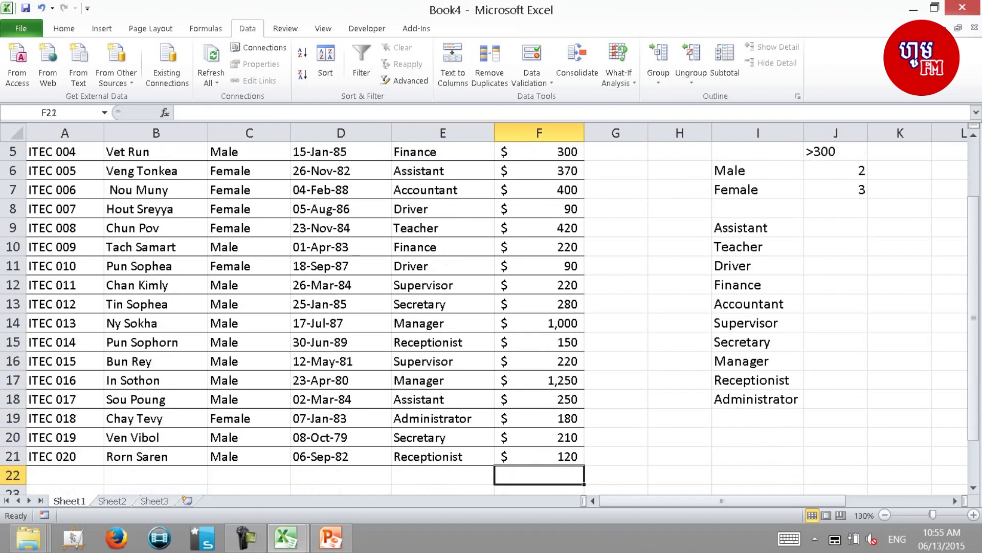
key(Down)
key(Up)
key(Up)
key(Up)
key(Up)
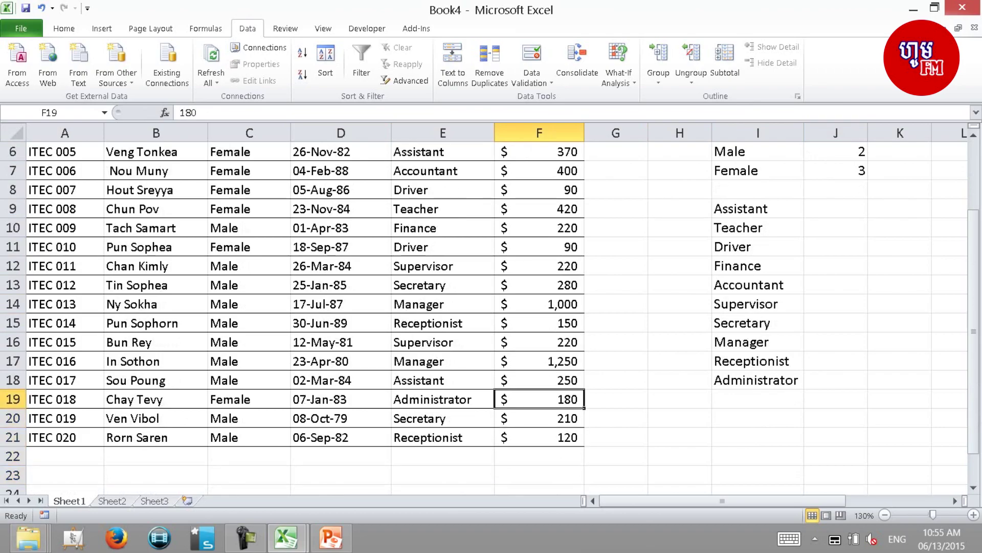
key(Up)
key(Up)
key(Up)
key(Up)
key(Up)
key(Up)
key(Up)
key(Up)
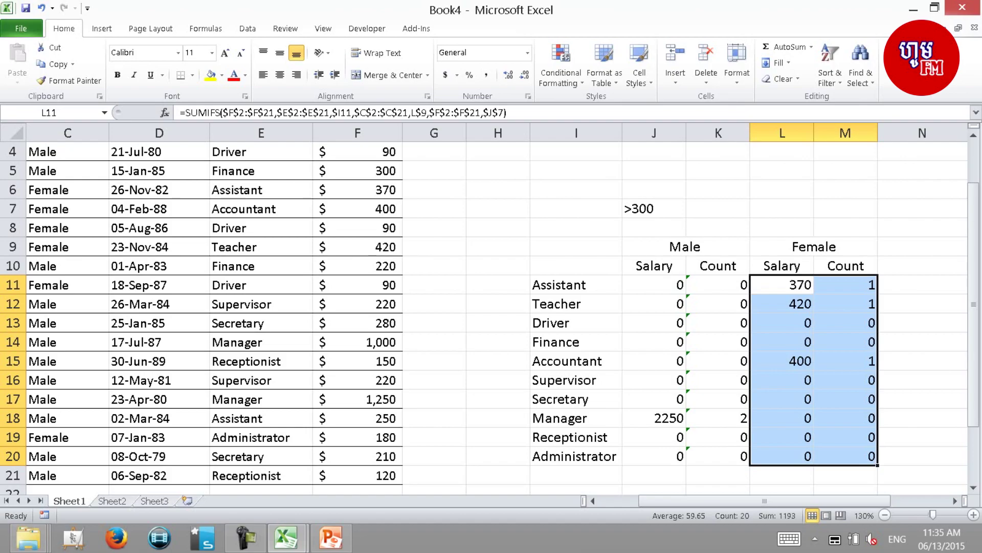
Inspect the male count formula in K11 and the female salary formula in L11
key(Left)
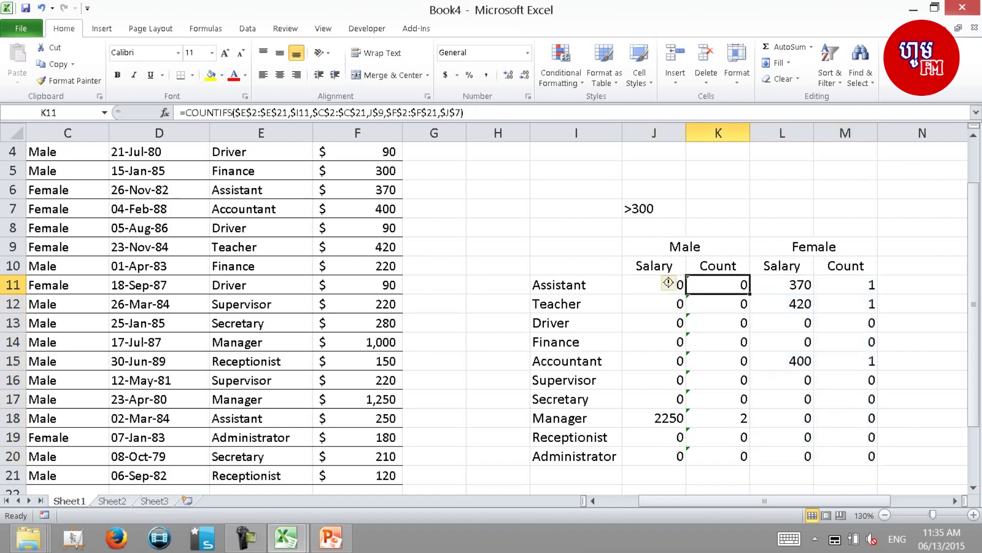
key(Right)
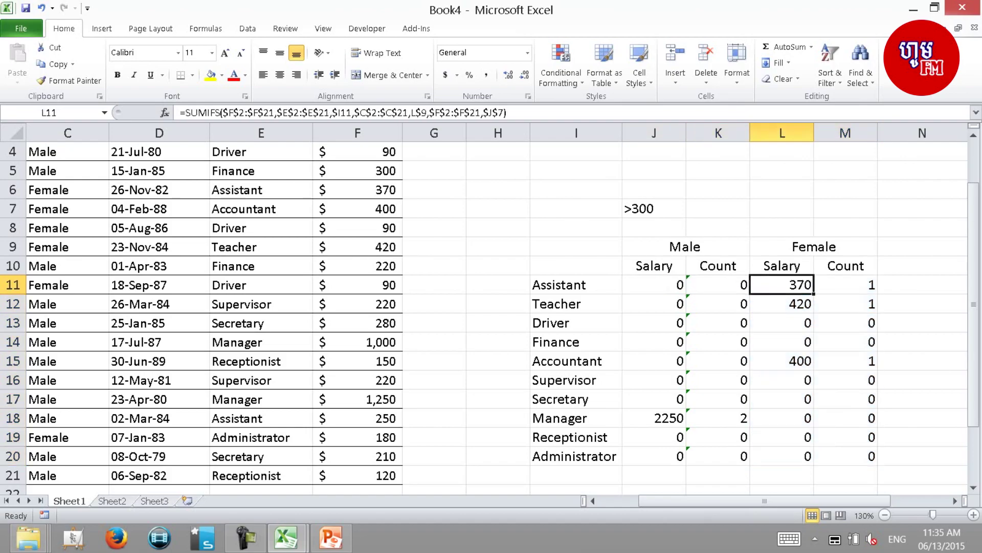
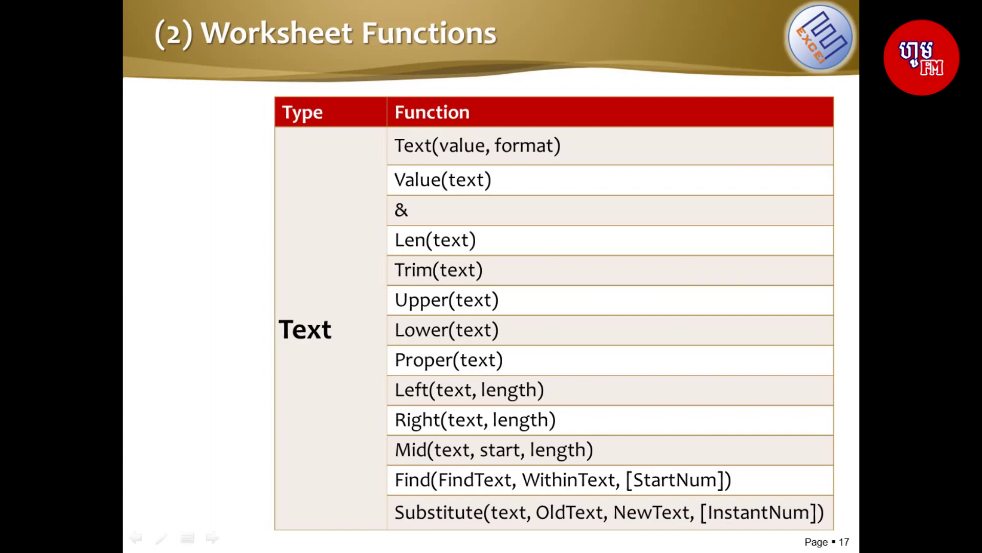
Advance to slide 19 (Statistical functions), end the slide show, and bring up Book4 in Excel
key(Right)
key(Right)
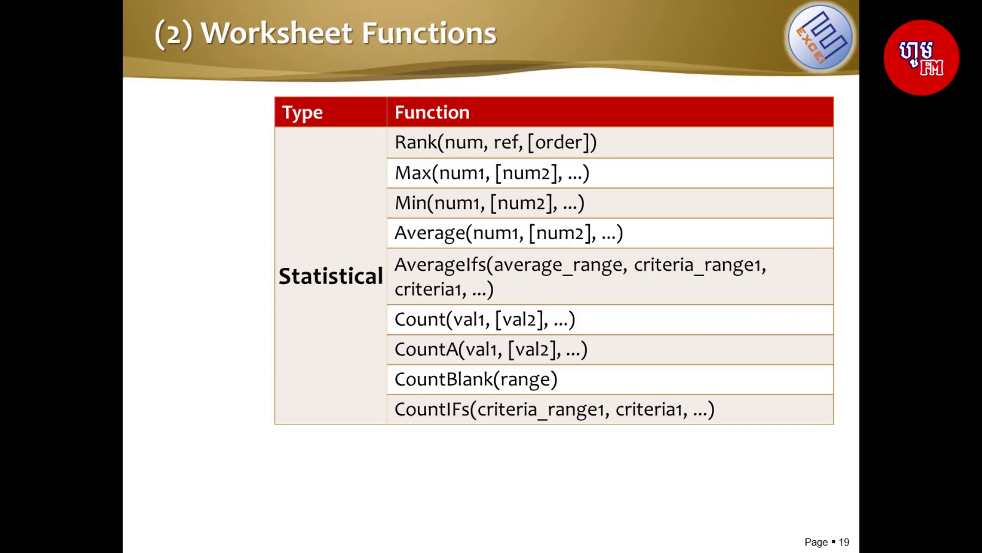
key(Escape)
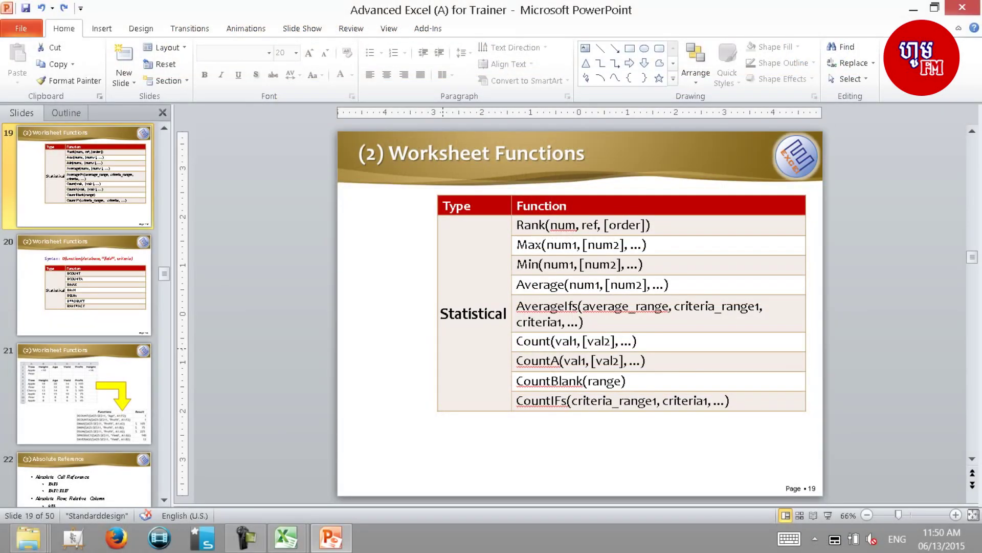
click(286, 537)
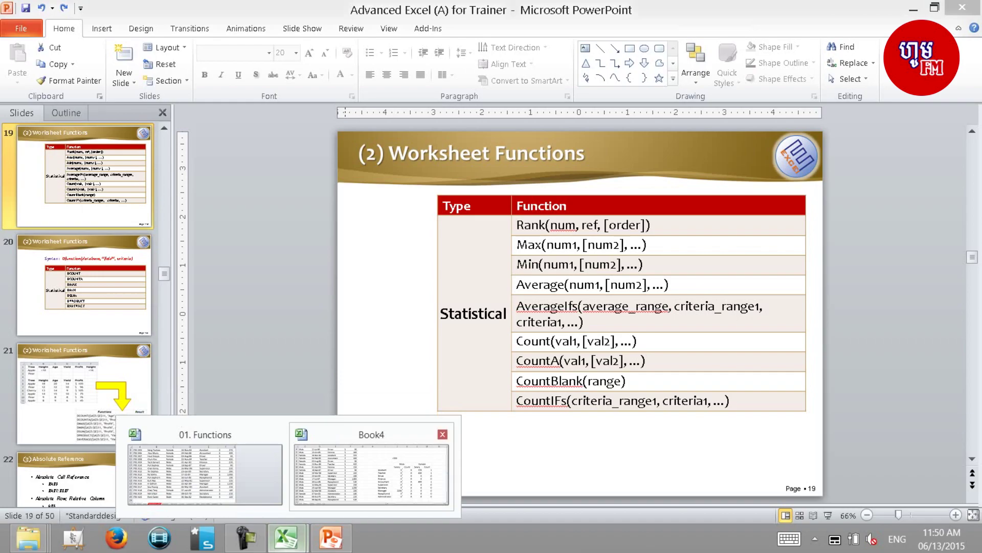
click(372, 468)
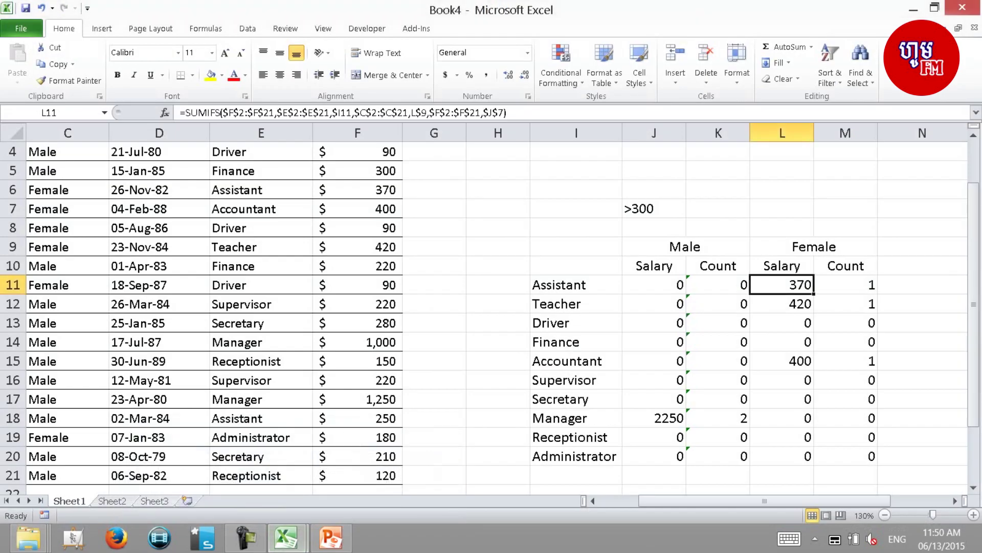
On Sheet2, enter =COUNT(A1:B5) in E1, returning 5
key(ctrl+Page_Down)
key(ctrl+Page_Down)
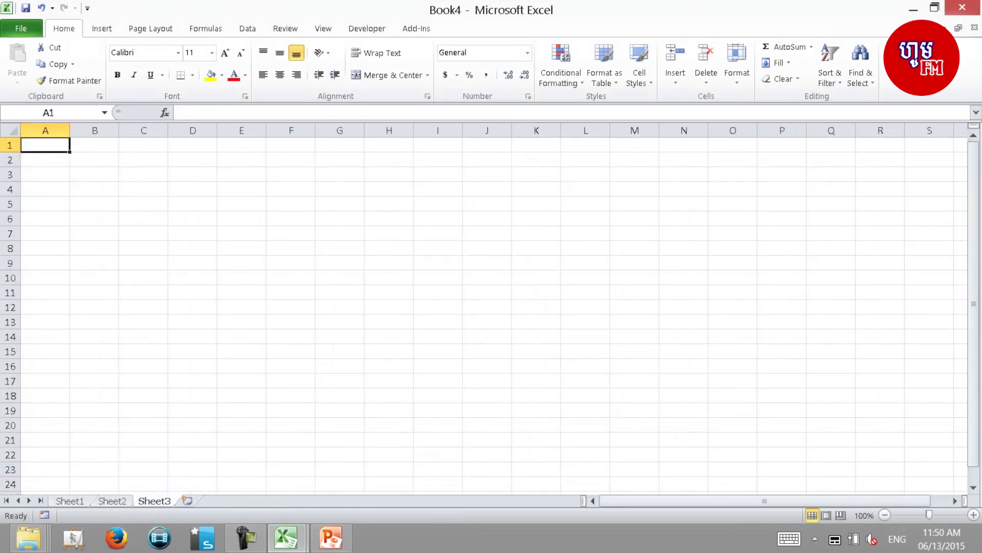
key(ctrl+Page_Up)
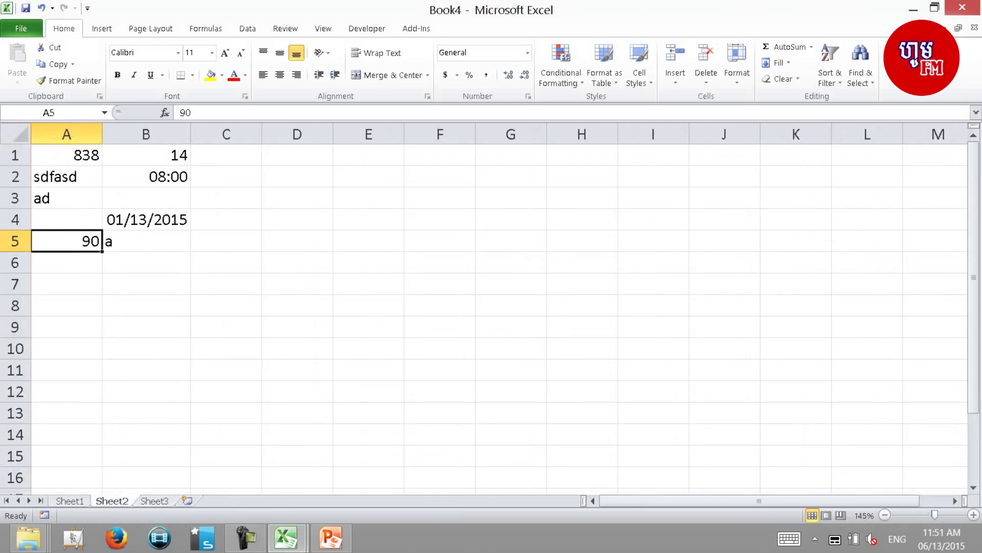
click(297, 176)
click(298, 154)
click(369, 155)
text(=count()
key(Left)
key(Left)
key(Left)
key(shift+Left)
key(shift+Down)
key(shift+Down)
key(shift+Down)
key(shift+Down)
key(Return)
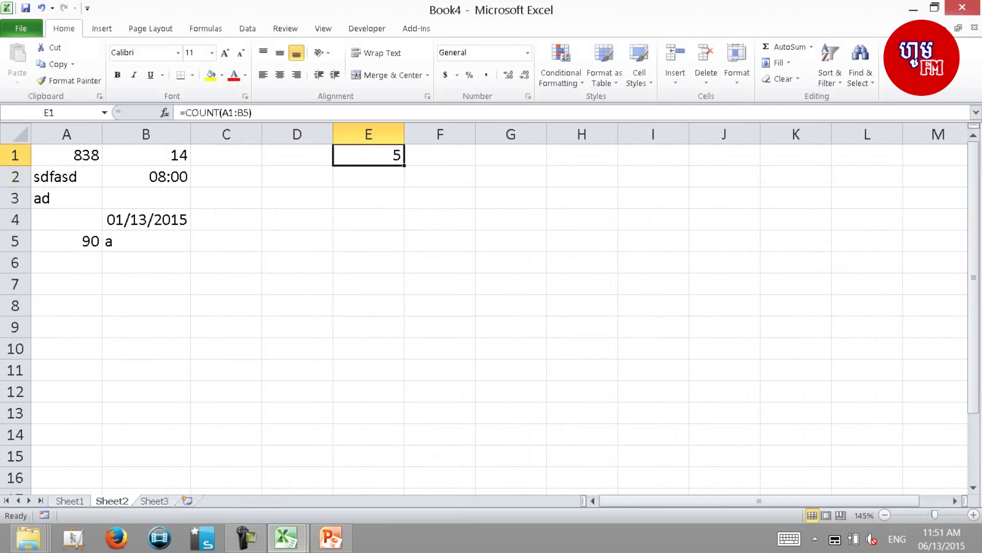
Label F1 with the COUNT formula text, entered after an apostrophe
key(F2)
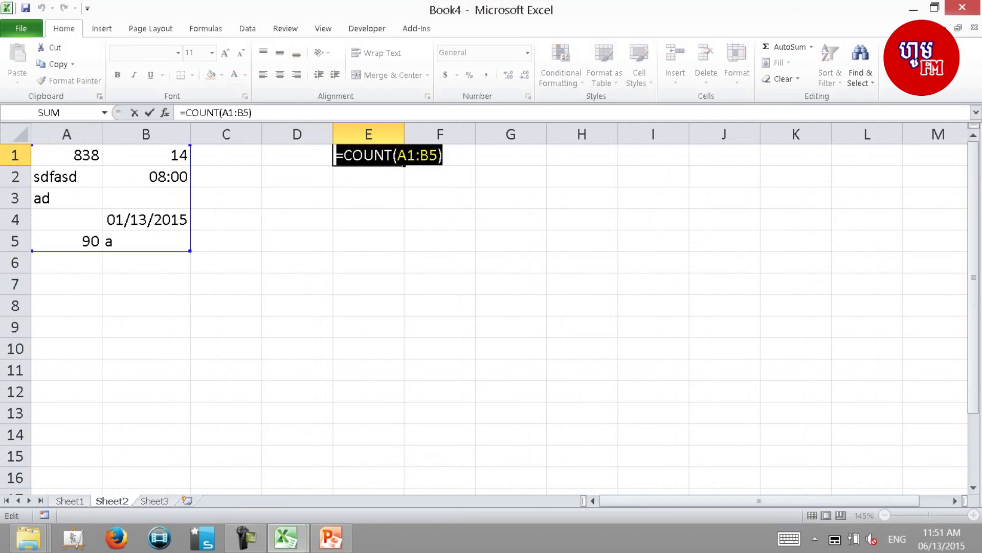
key(ctrl+Return)
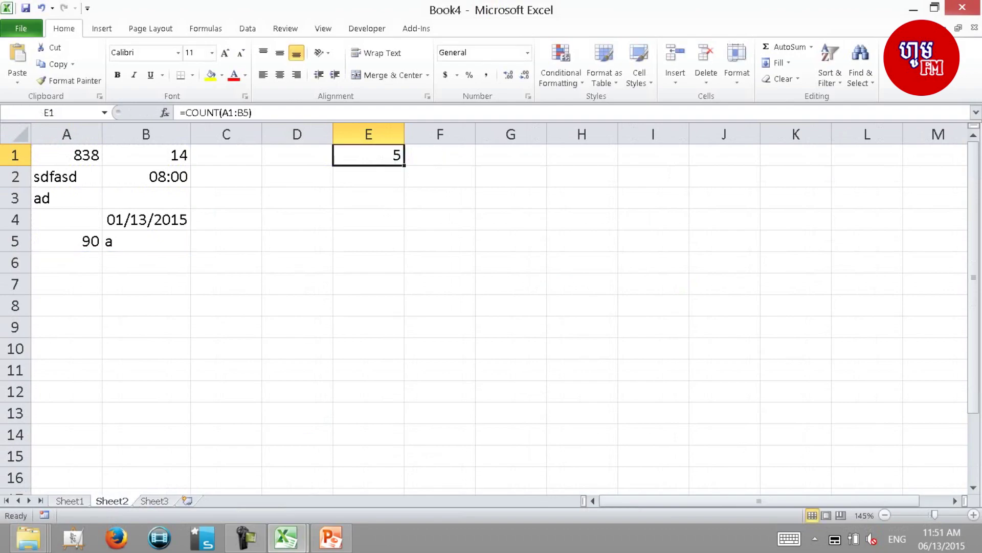
key(Right)
text(')
key(ctrl+v)
key(BackSpace)
key(BackSpace)
key(BackSpace)
key(BackSpace)
key(BackSpace)
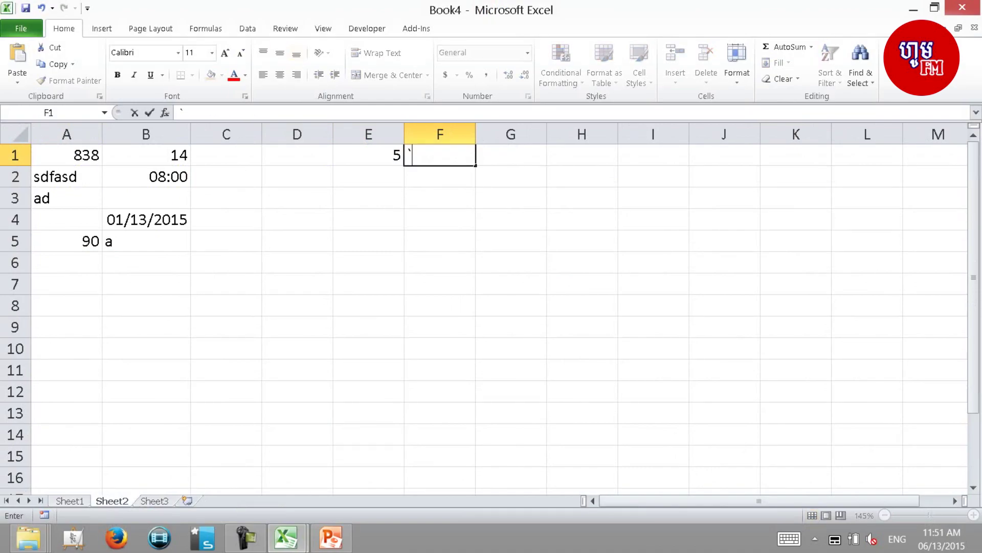
key(BackSpace)
text(')
key(ctrl+v)
key(Return)
Enter =COUNTA(A1:B5) in E2, returning 8
click(369, 178)
key(Right)
key(Left)
text(=cou)
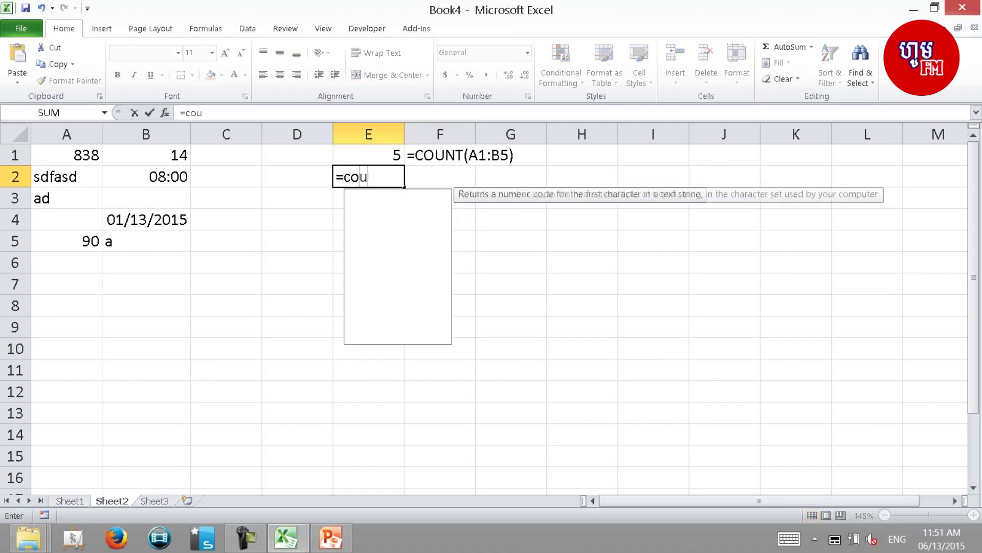
text(nta()
key(Left)
key(Left)
key(Up)
key(Left)
key(shift+Left)
key(shift+Down)
key(shift+Down)
key(shift+Down)
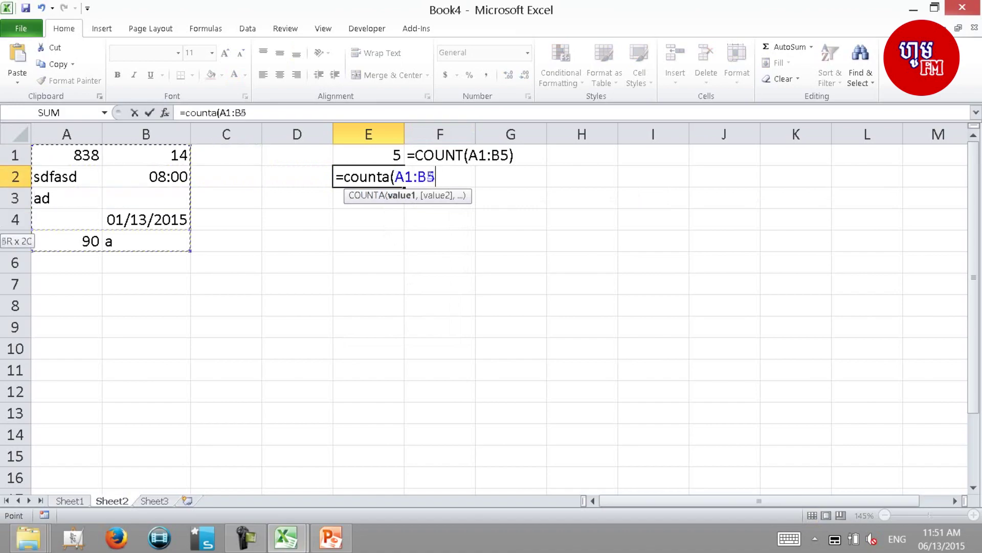
key(ctrl+Return)
Label F2 with the COUNTA formula text and begin a COUNTBLANK formula in E3
key(F2)
key(shift+Home)
key(Tab)
text(')
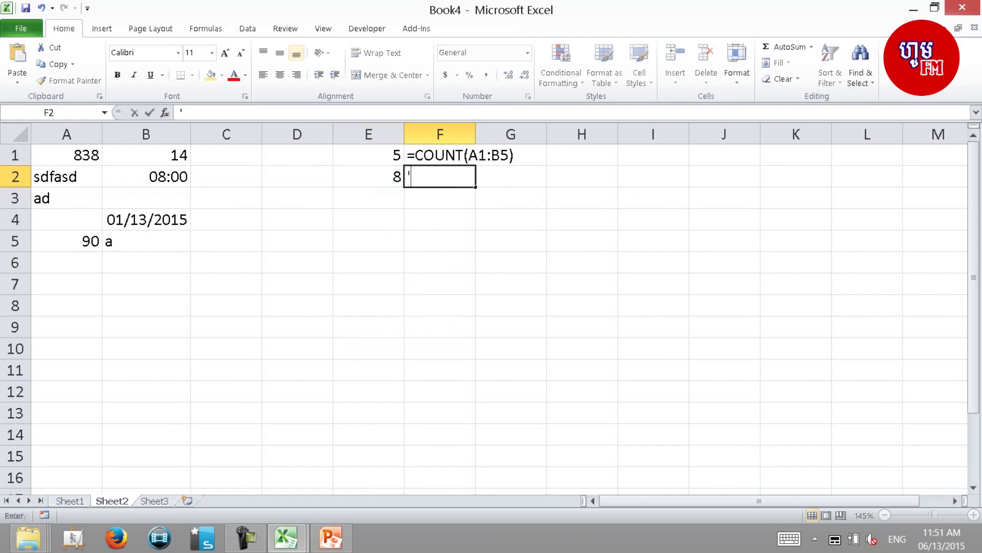
key(ctrl+v)
key(Return)
key(Left)
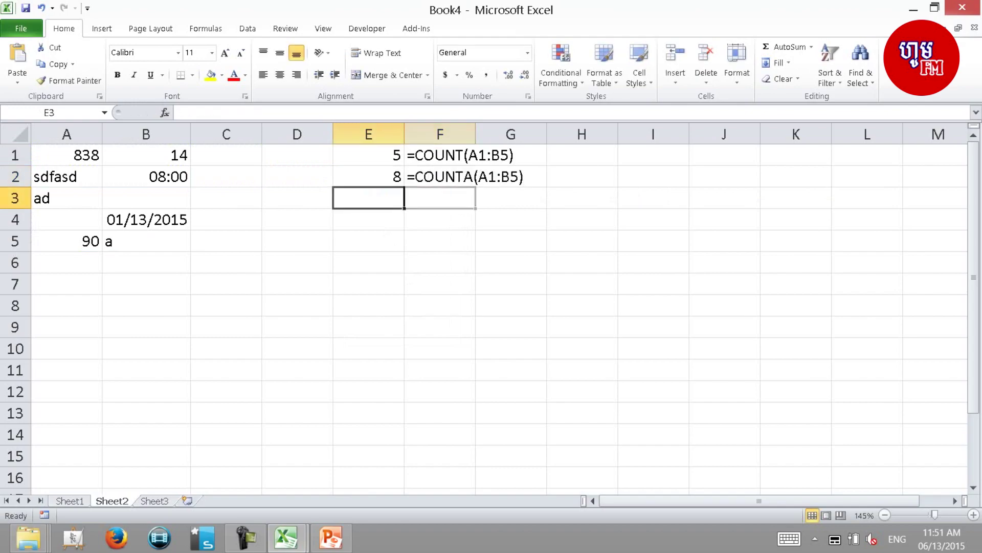
text(=)
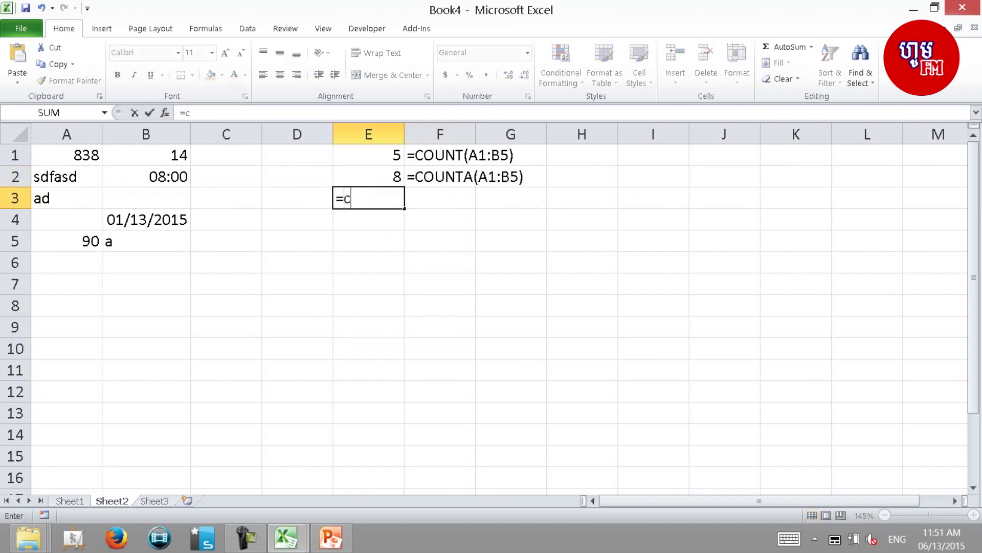
text(countb)
Complete =COUNTBLANK(A1:B5) in E3, returning 2
key(Tab)
key(Left)
key(Left)
key(Up)
key(Up)
key(Left)
key(Left)
key(shift+Right)
key(shift+Down)
key(shift+Down)
key(shift+Down)
key(shift+Down)
key(Return)
Label F3 with the COUNTBLANK formula text, entered after an apostrophe
click(368, 198)
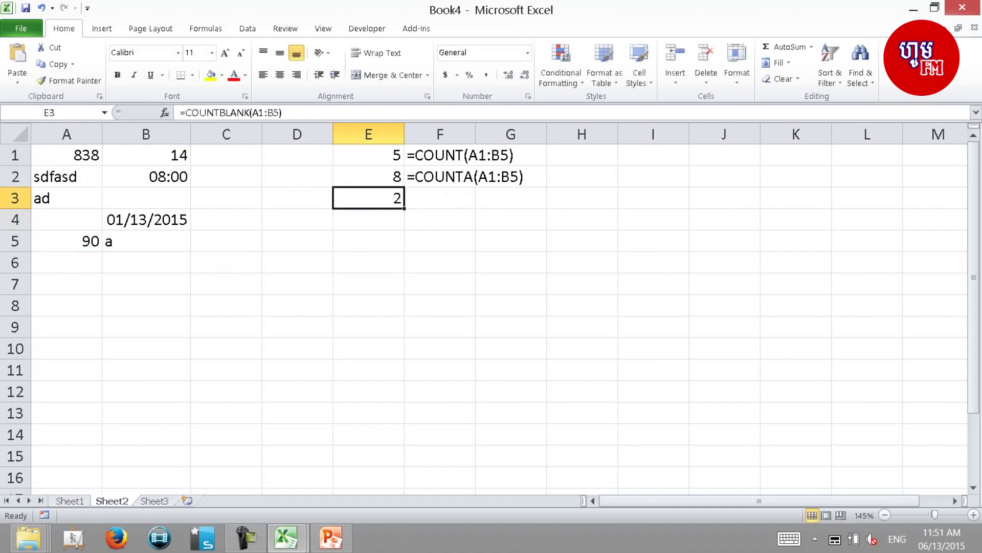
key(F2)
key(shift+Home)
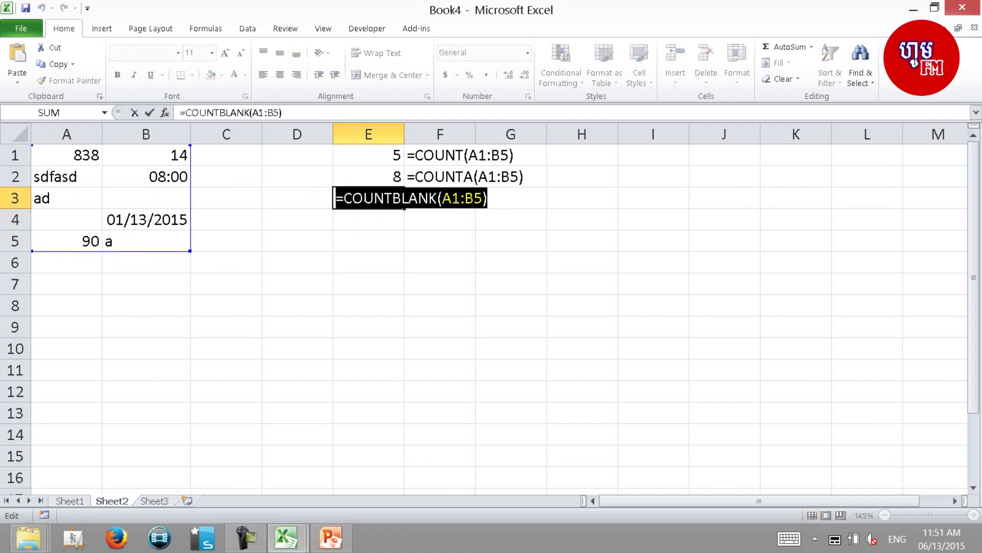
key(ctrl+c)
key(Escape)
key(Right)
text(')
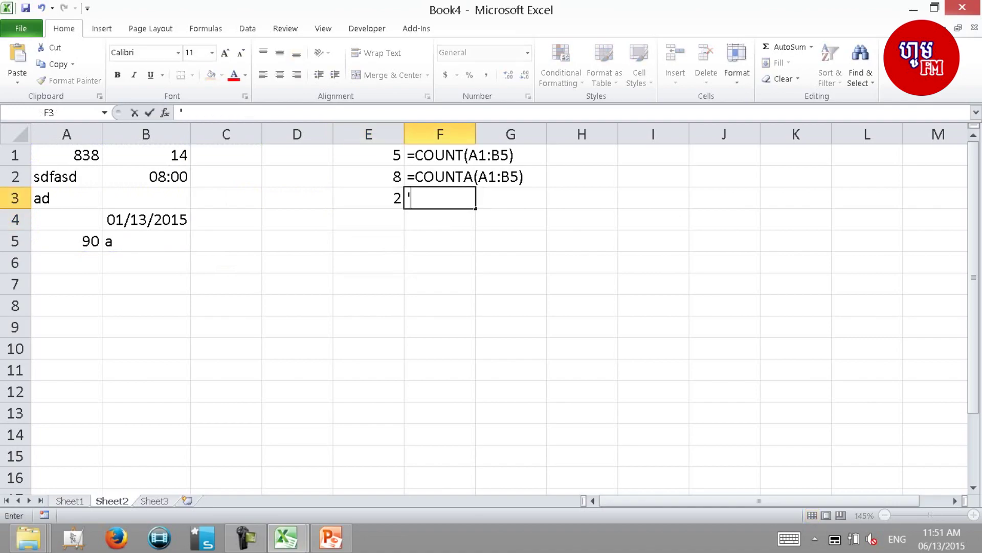
key(ctrl+v)
key(Return)
key(Up)
key(Up)
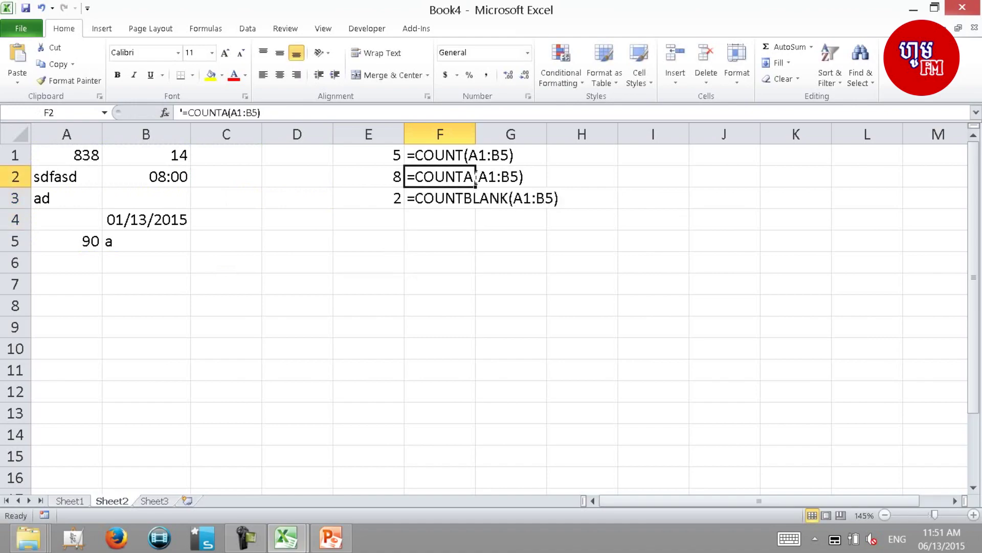
key(Up)
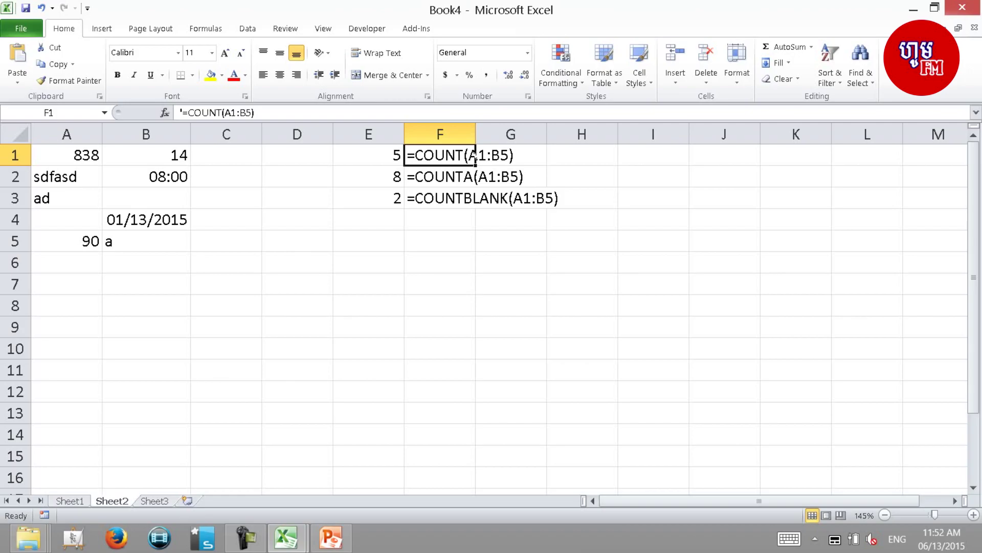
key(Left)
key(Left)
key(Left)
key(Left)
key(Down)
key(Up)
key(Left)
key(Down)
key(Down)
key(Down)
key(Down)
key(Up)
key(Right)
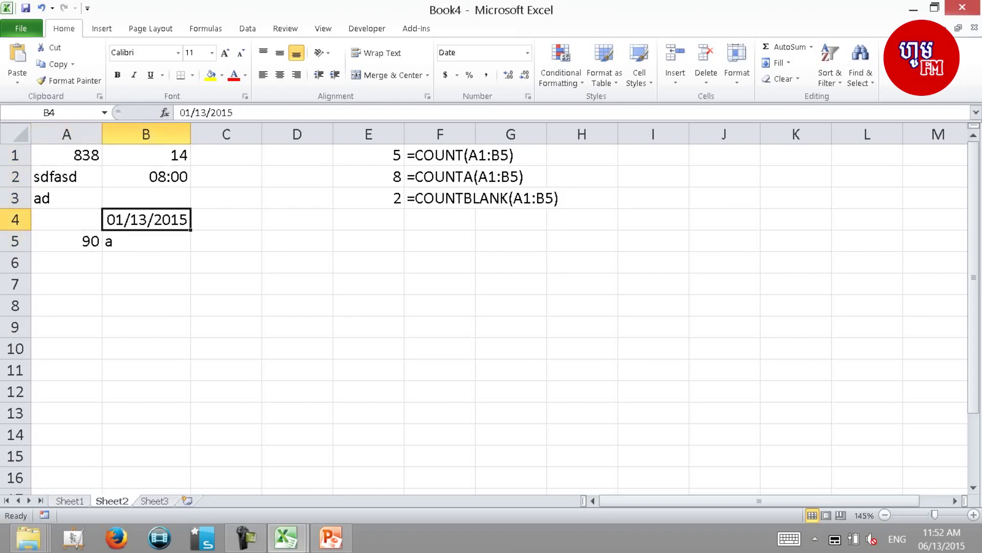
key(Left)
key(Down)
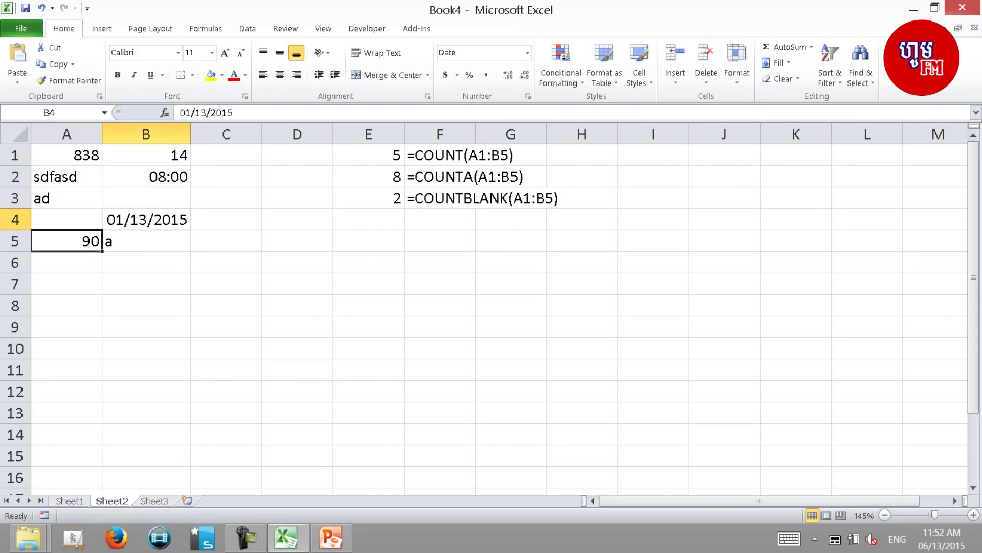
key(Right)
key(Up)
key(Up)
key(Up)
key(Up)
key(Left)
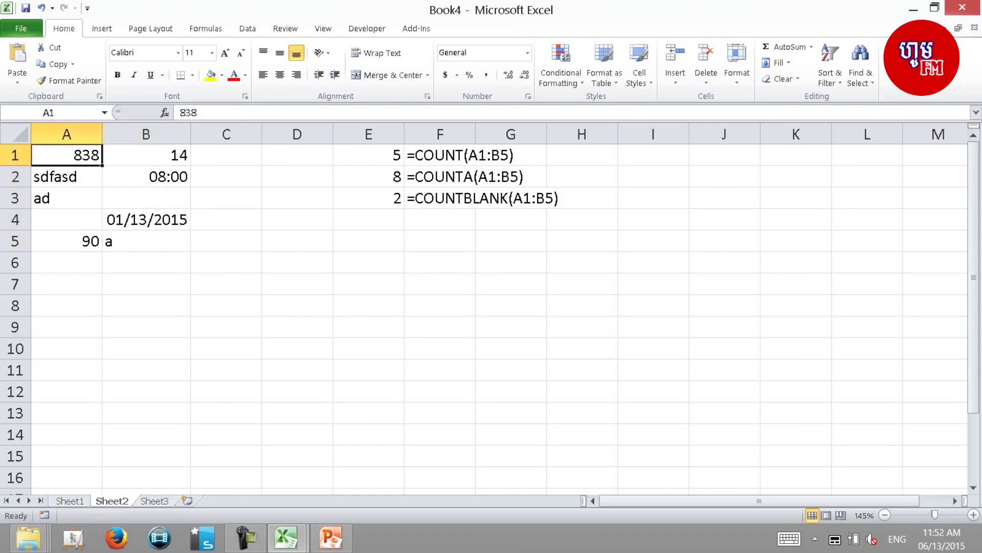
click(368, 155)
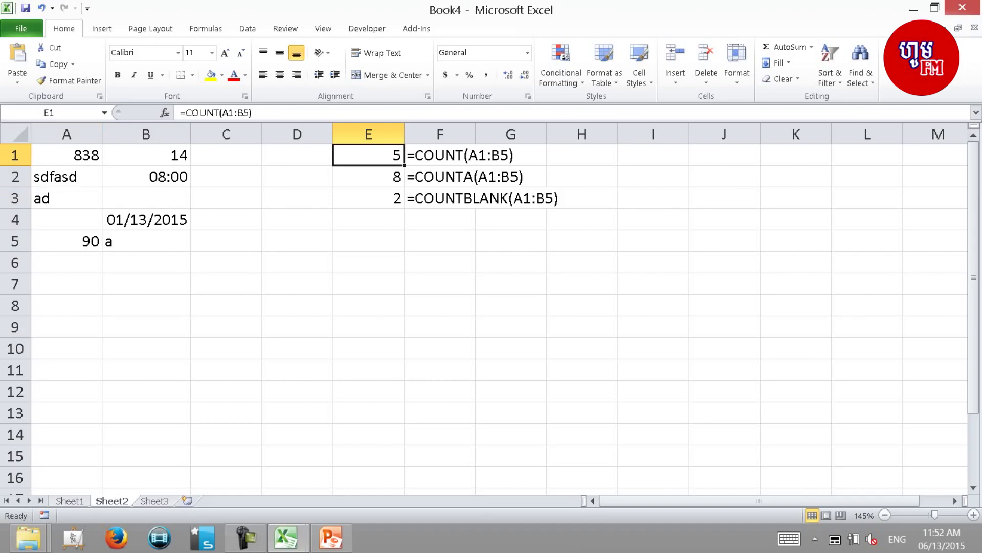
key(Down)
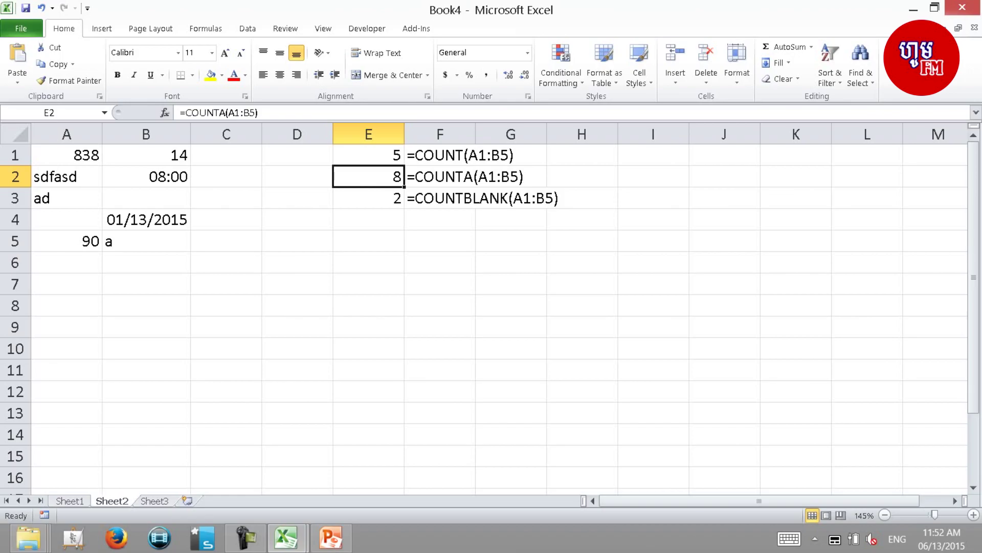
drag(147, 241, 66, 155)
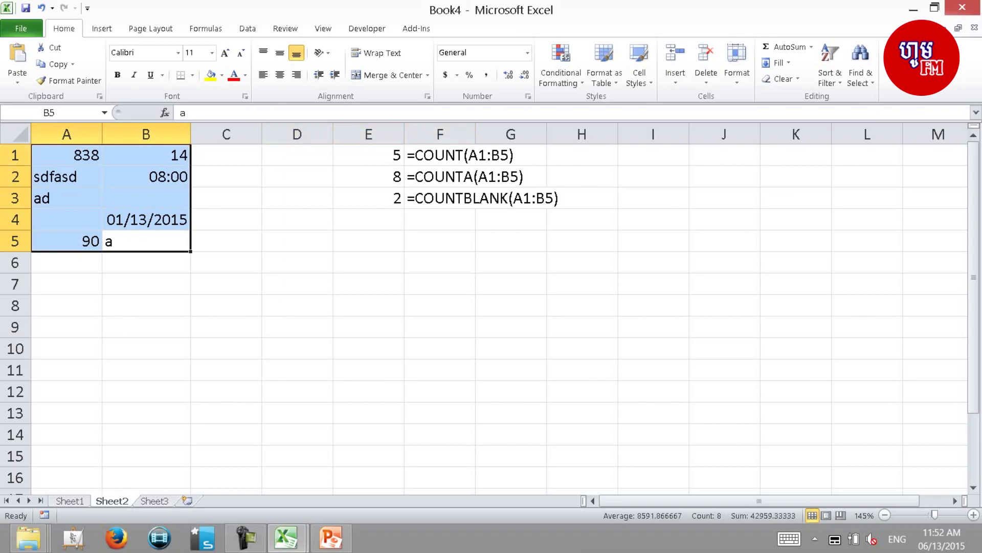
click(369, 198)
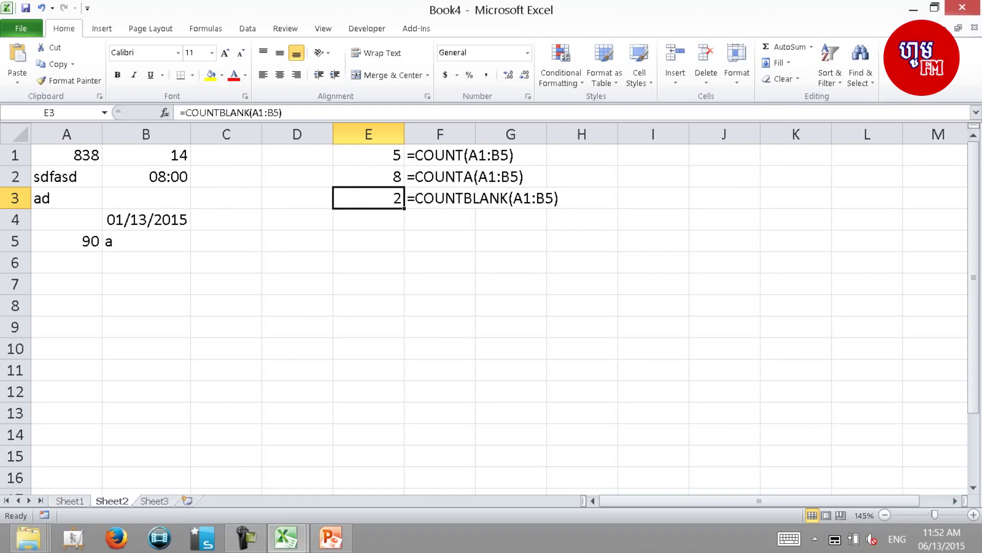
click(369, 219)
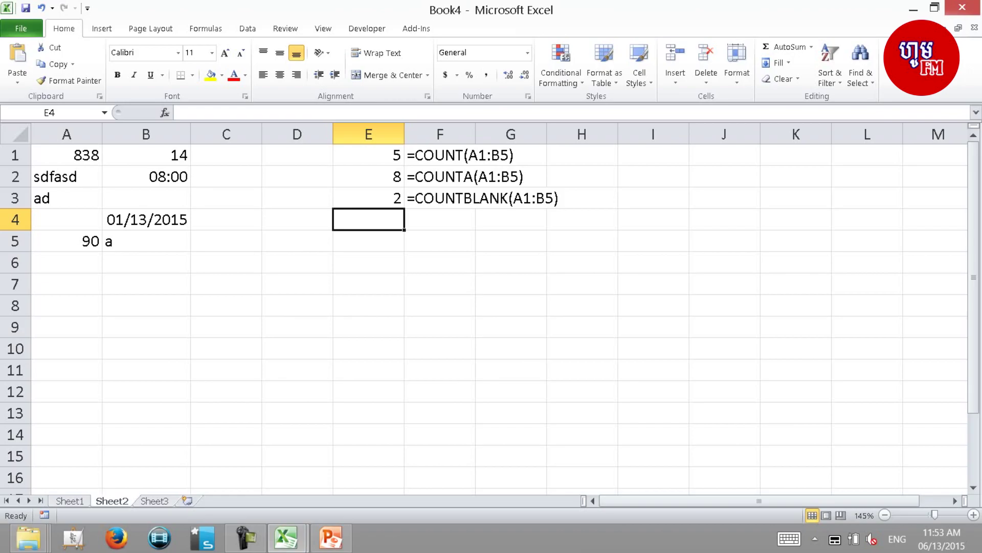
Enter =E2-E1 in E4 to subtract COUNT from COUNTA, giving 3
text(=)
key(Up)
key(Up)
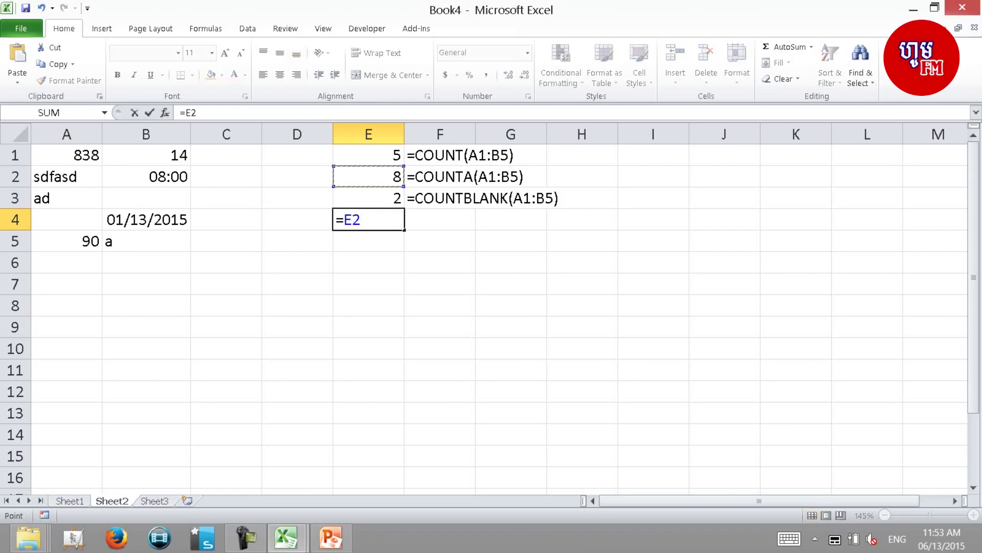
text(-)
key(Up)
key(Up)
key(Up)
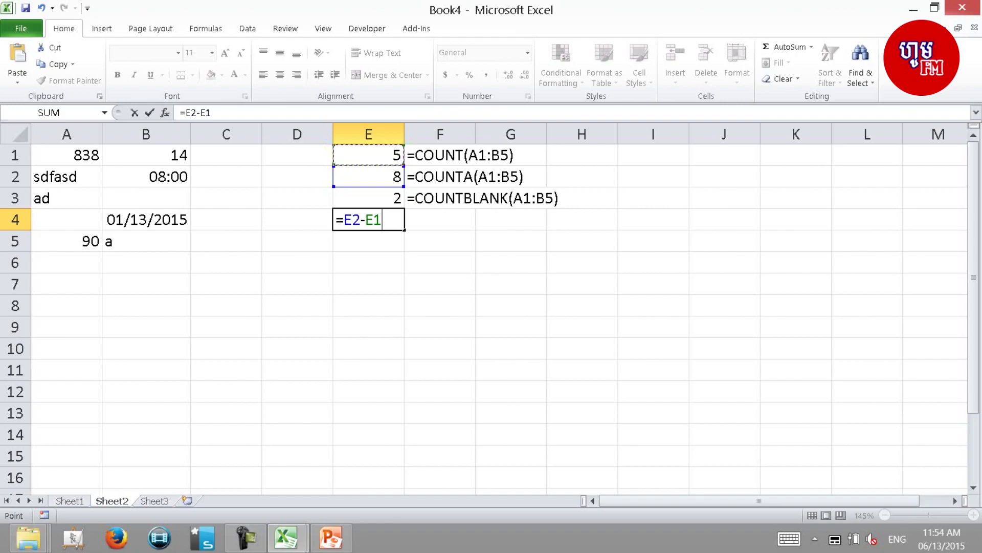
key(Return)
key(Up)
key(Down)
key(Up)
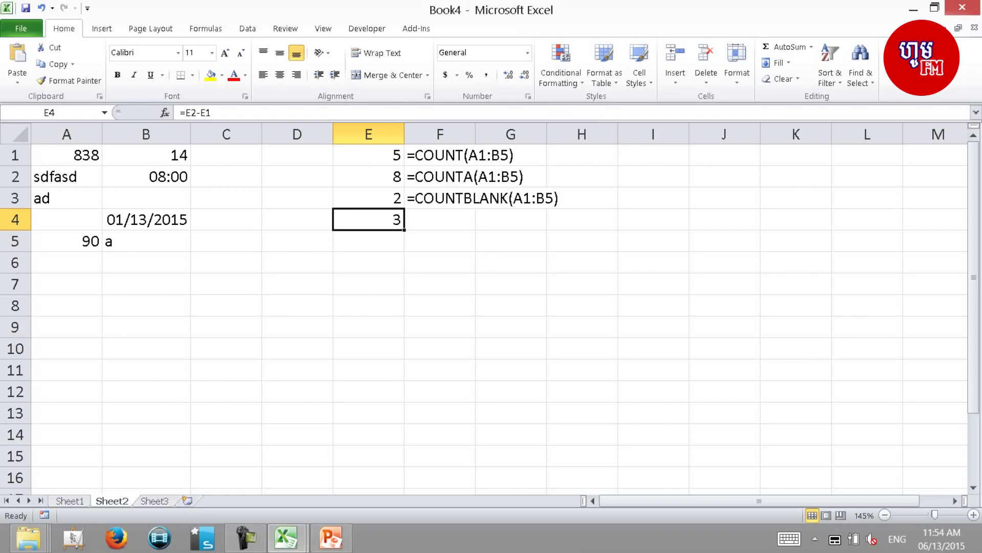
key(Left)
key(Left)
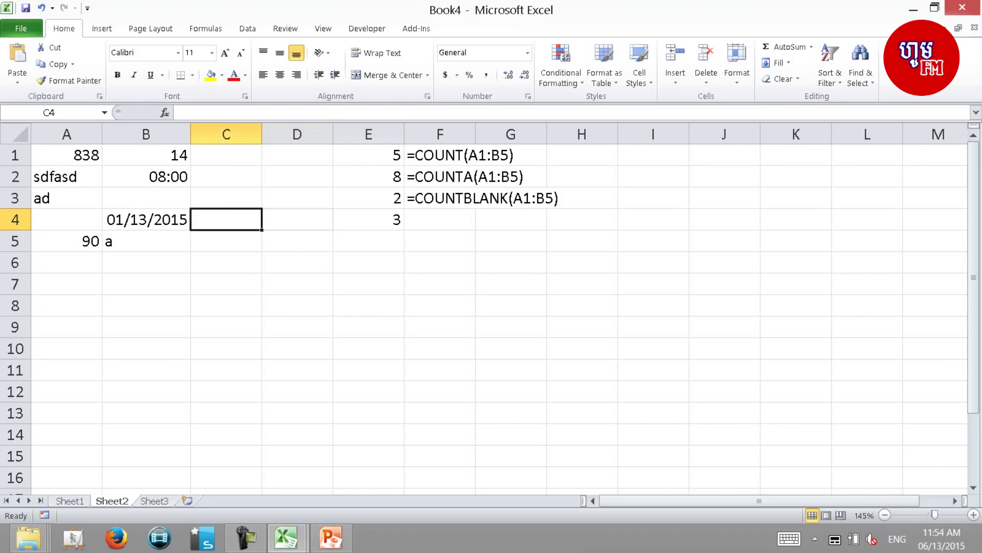
Type the sample text 'ssdkfskada;d;aldadf' into cell B7
key(Up)
key(Left)
key(Down)
key(Down)
key(Down)
key(Down)
text(s)
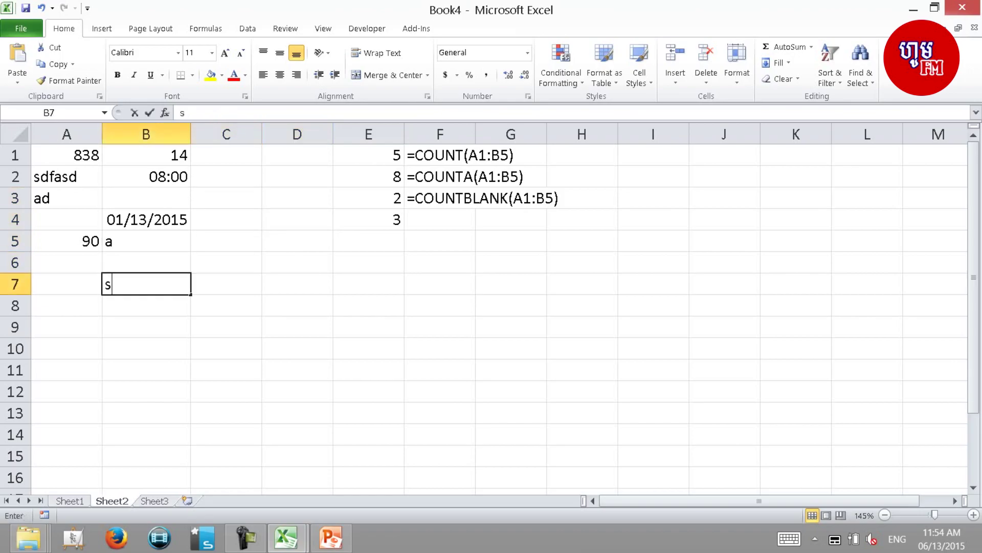
text(sdkfskada;d;aldadf)
key(Return)
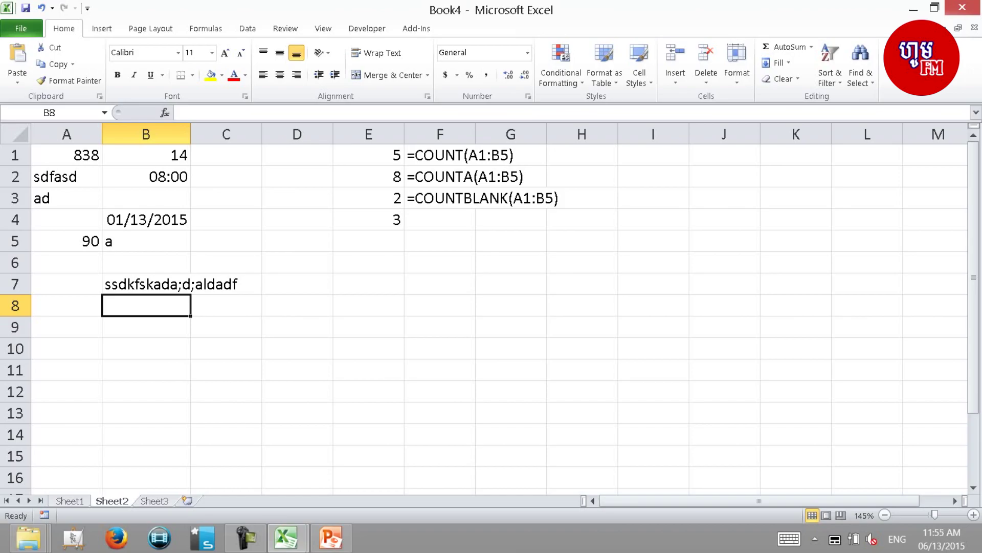
key(alt+Tab)
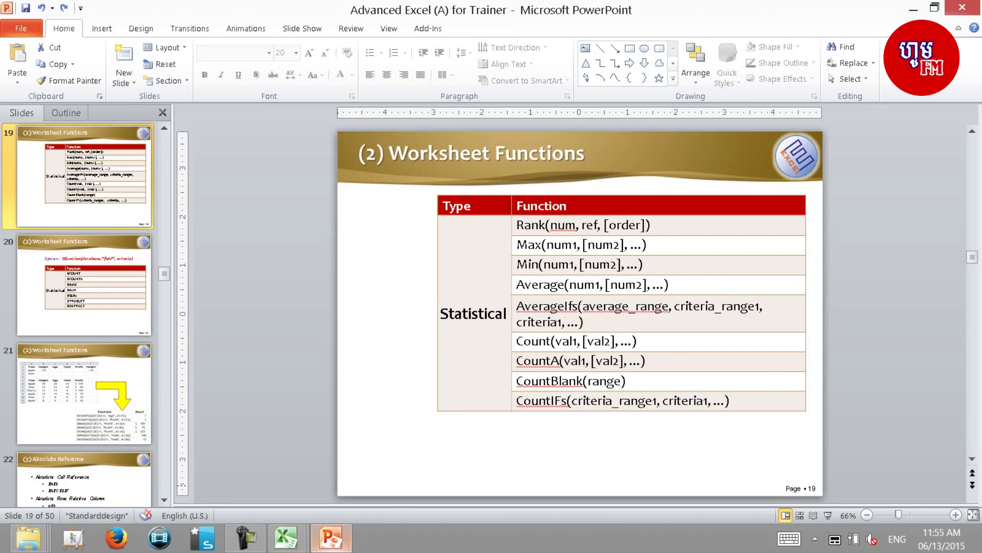
Present slide 17 listing the Text functions Value and Trim, then return to Book4
key(Page_Up)
key(Page_Up)
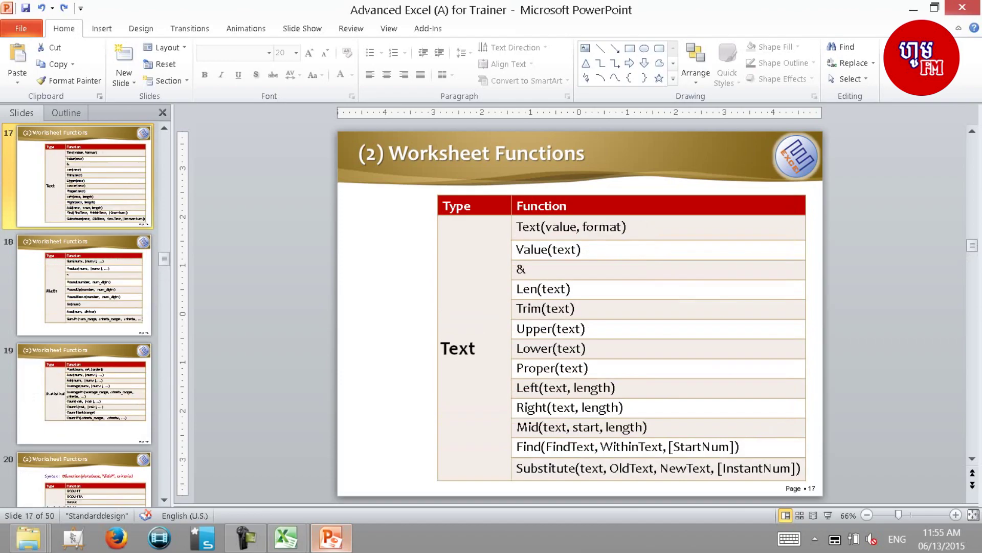
key(shift+F5)
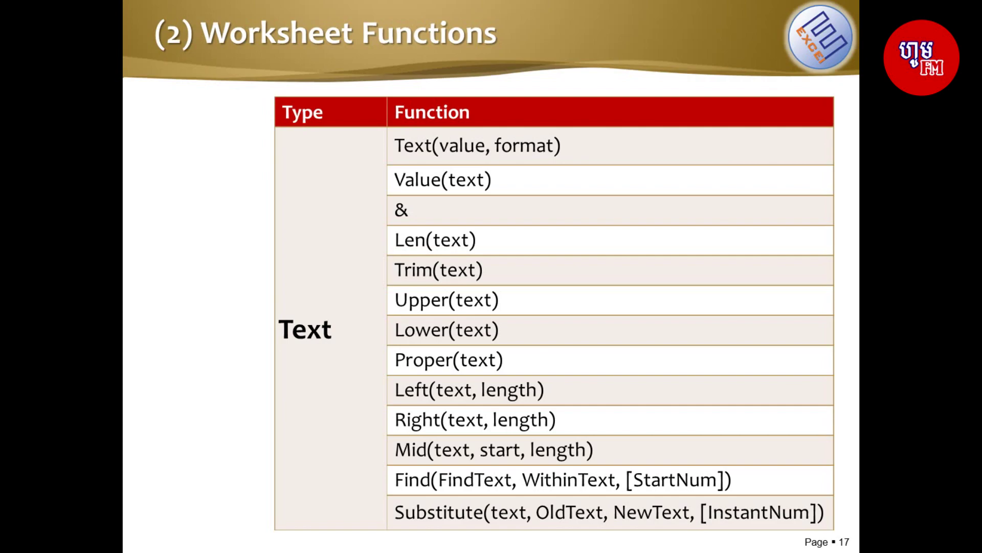
key(Escape)
key(alt+Tab)
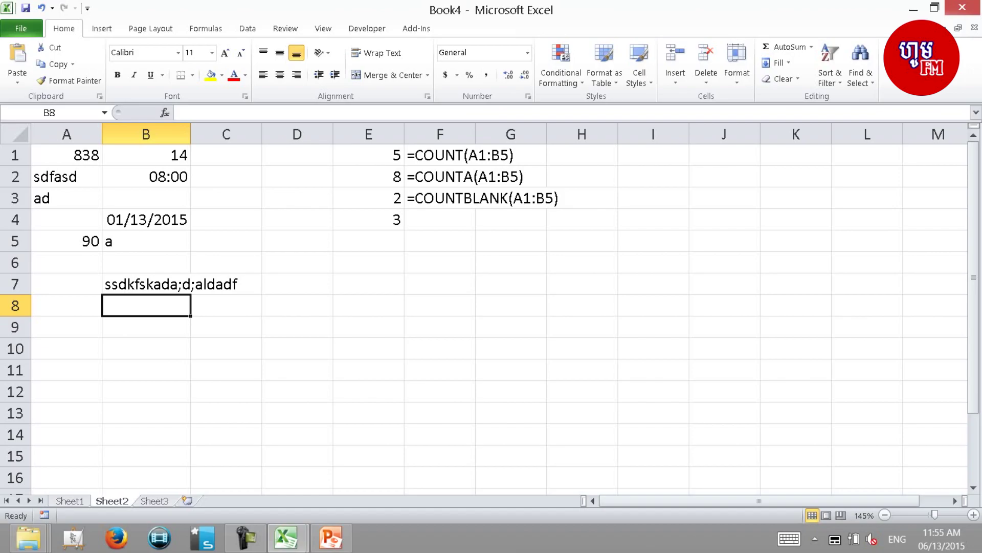
Switch to the empty Sheet3 and zoom in
key(Right)
key(Right)
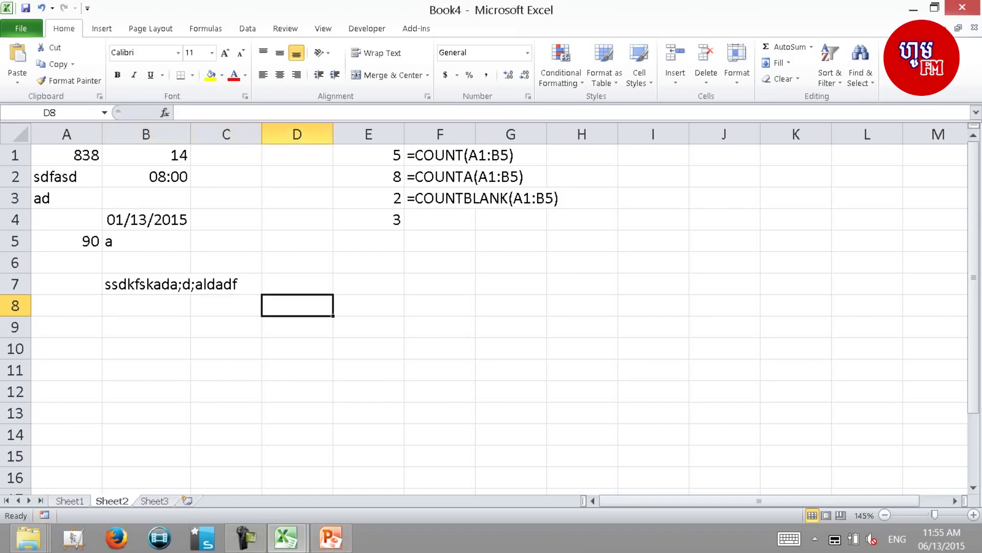
key(ctrl+Page_Down)
scroll(485, 309, up, 2)
scroll(485, 309, up, 2)
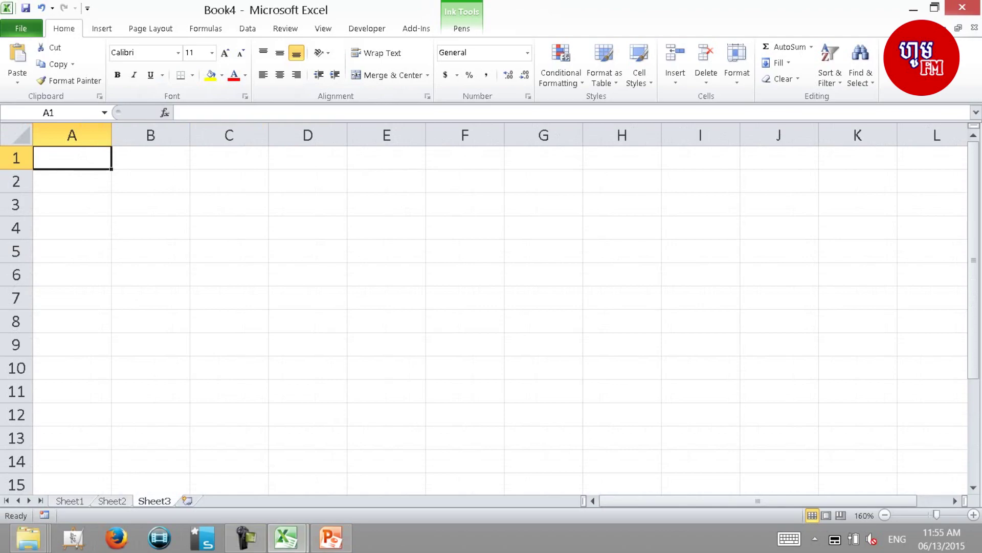
Enter 900 and 100 as numbers in A1:A2 and '380 as text in A3
text(900)
key(Return)
text(100)
key(Return)
text('380)
key(Return)
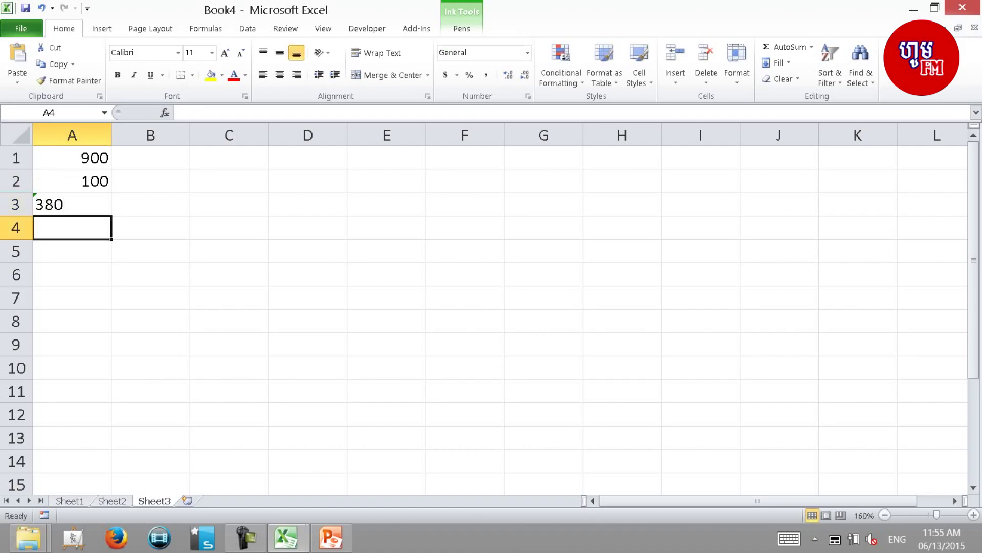
text('380)
Enter '90, 939 and '990 in A4:A6, then select A3:A6
key(Return)
key(Up)
text('9)
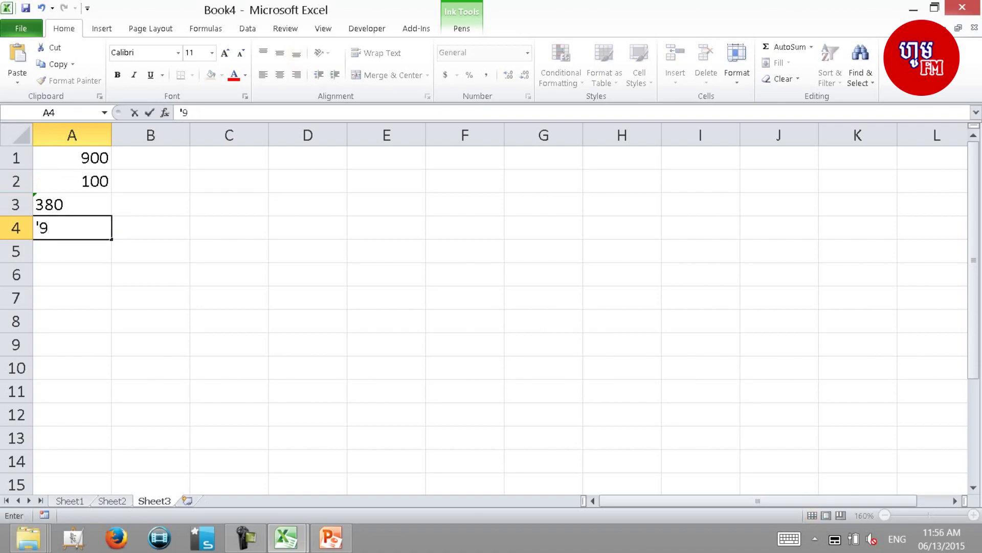
text(0)
key(Return)
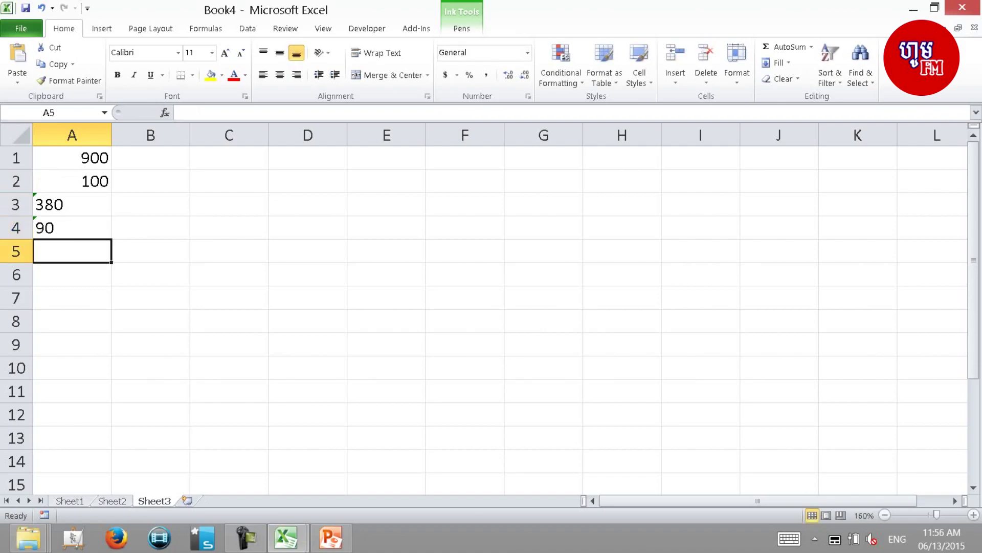
text(939)
key(Return)
text('990)
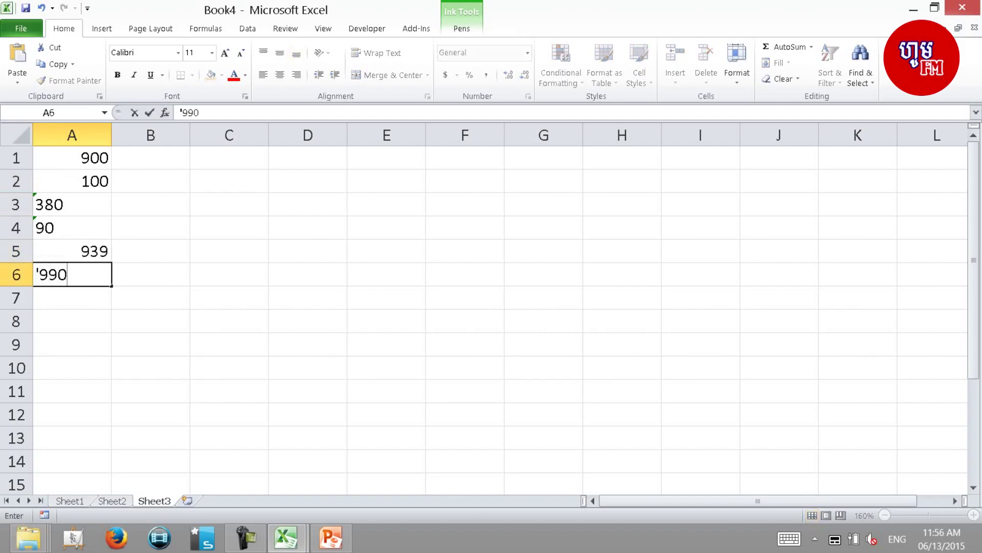
key(Return)
key(Up)
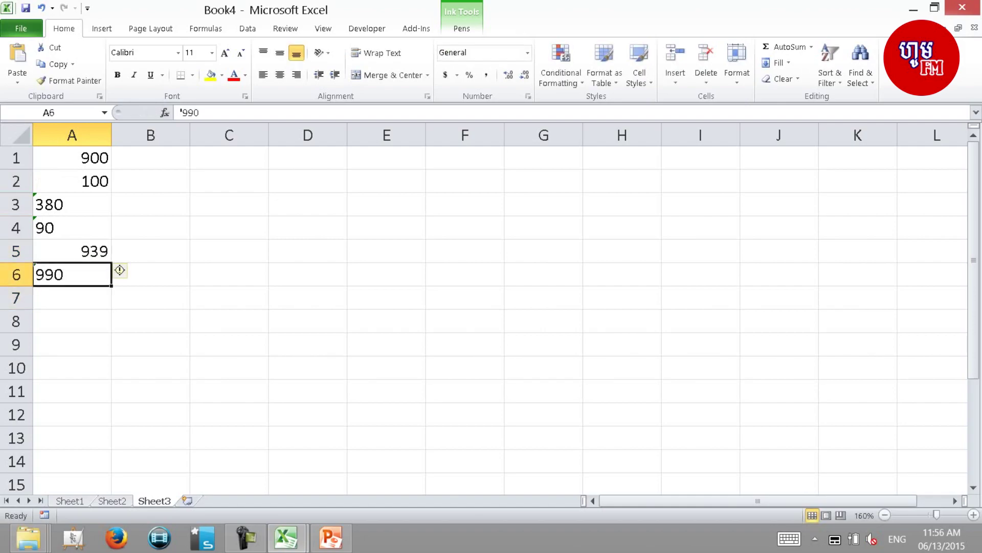
key(shift+Up)
key(shift+Up)
key(shift+Up)
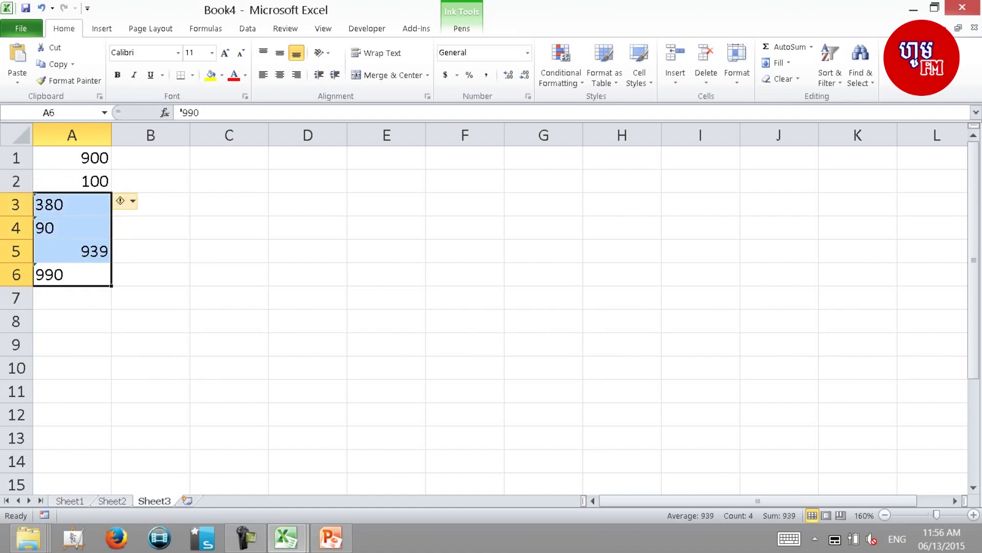
Dismiss the text-number error options and right-align column A
click(125, 200)
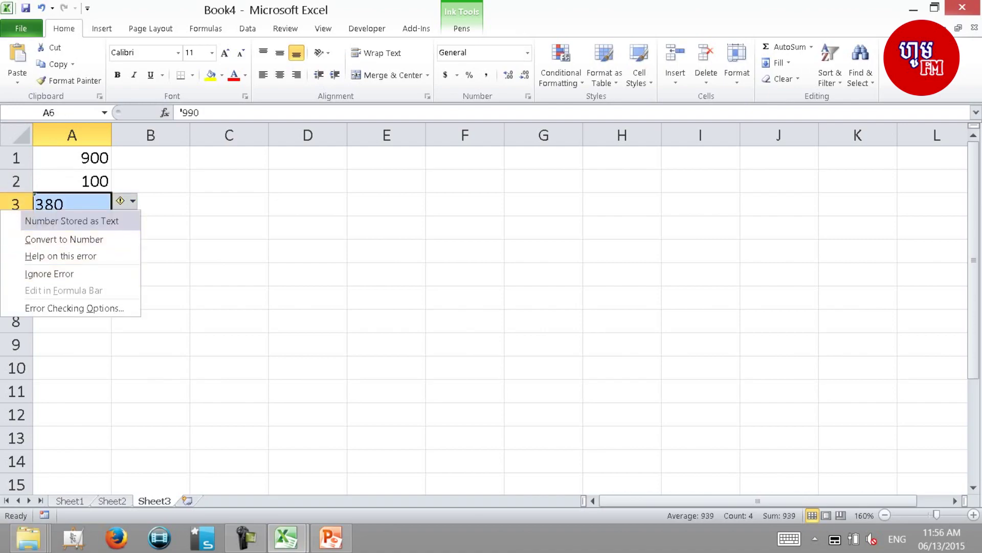
key(Escape)
click(71, 135)
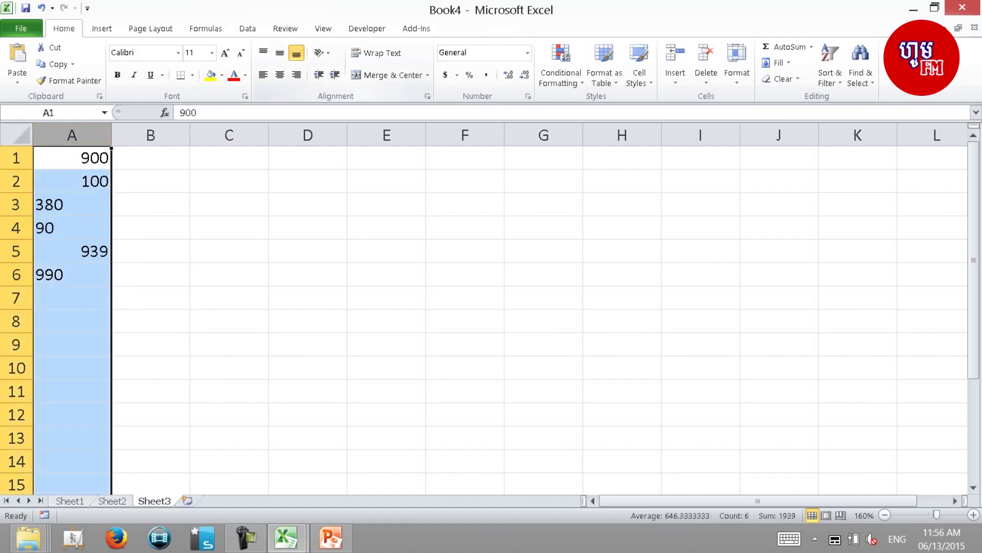
click(296, 75)
Enter =SUM(A1:A6) in A7, giving 1939, and make it bold
click(71, 298)
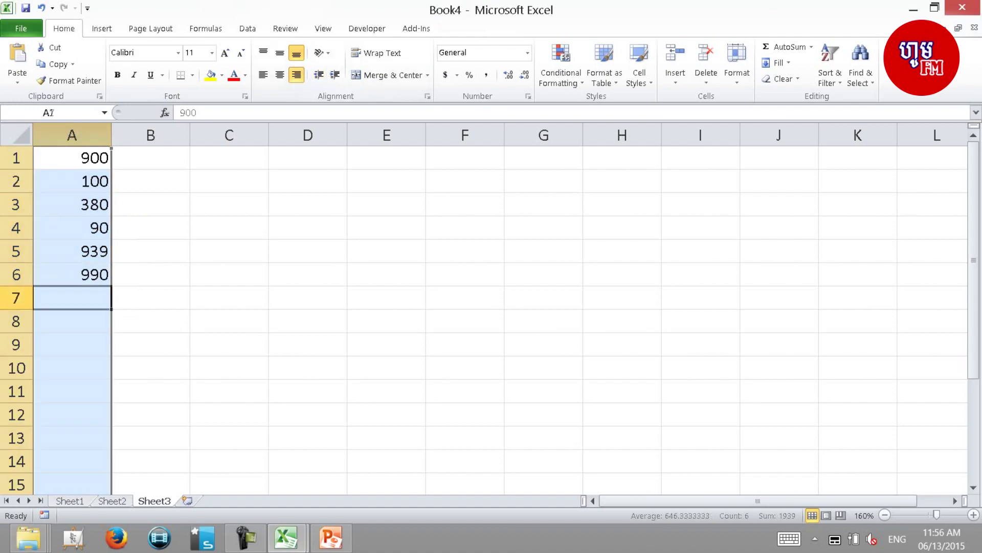
text(=sum)
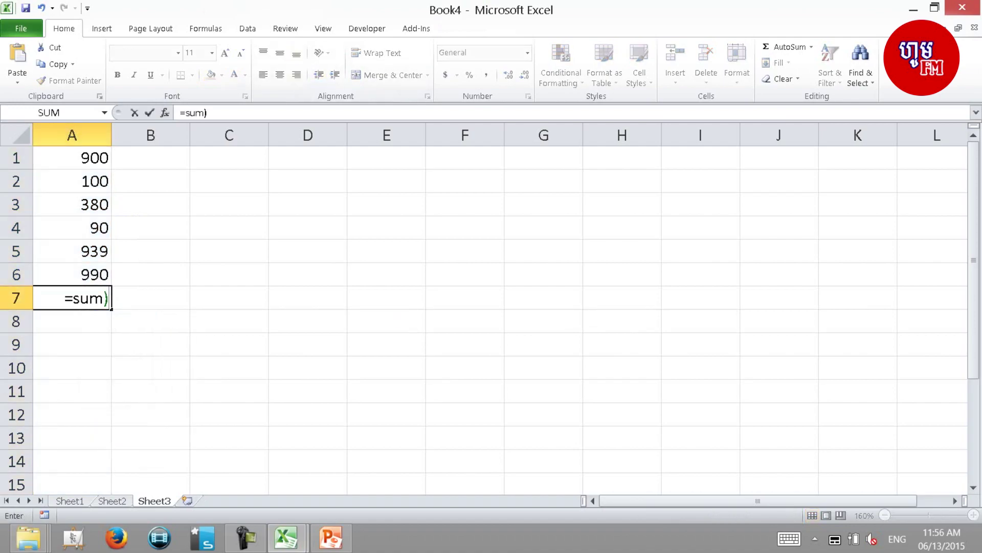
text(()
drag(71, 273, 71, 158)
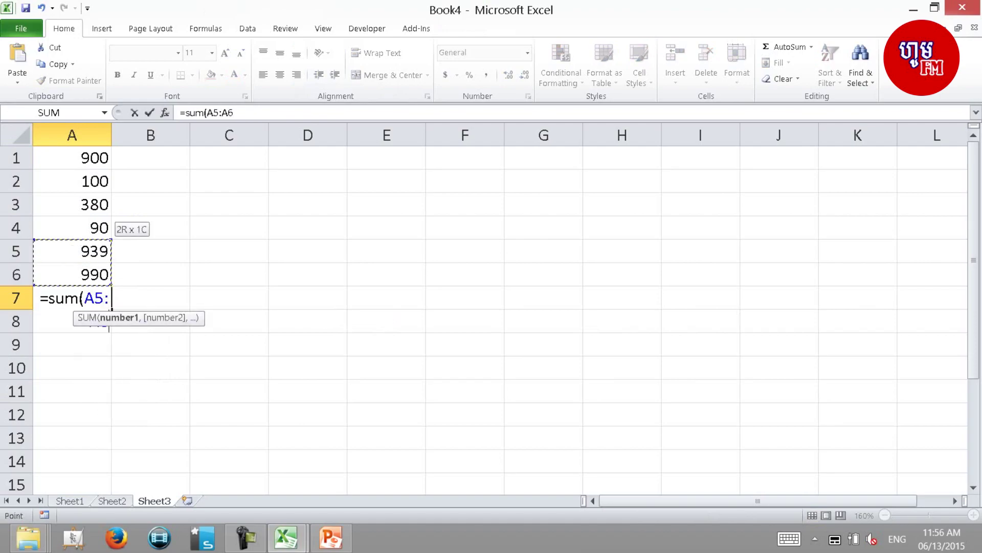
key(Return)
click(72, 298)
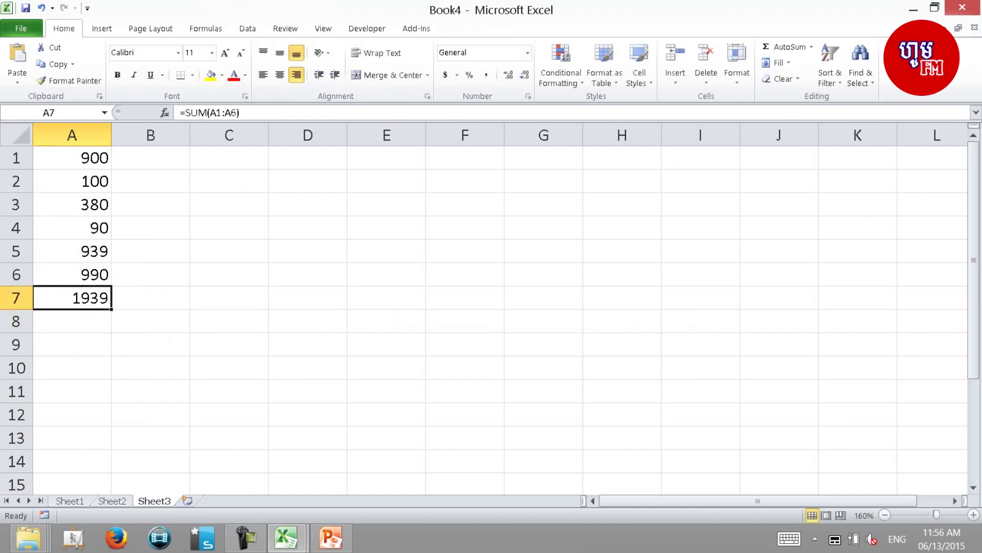
key(ctrl+b)
Color the A7 total red and enter '900 as text in E7
click(234, 75)
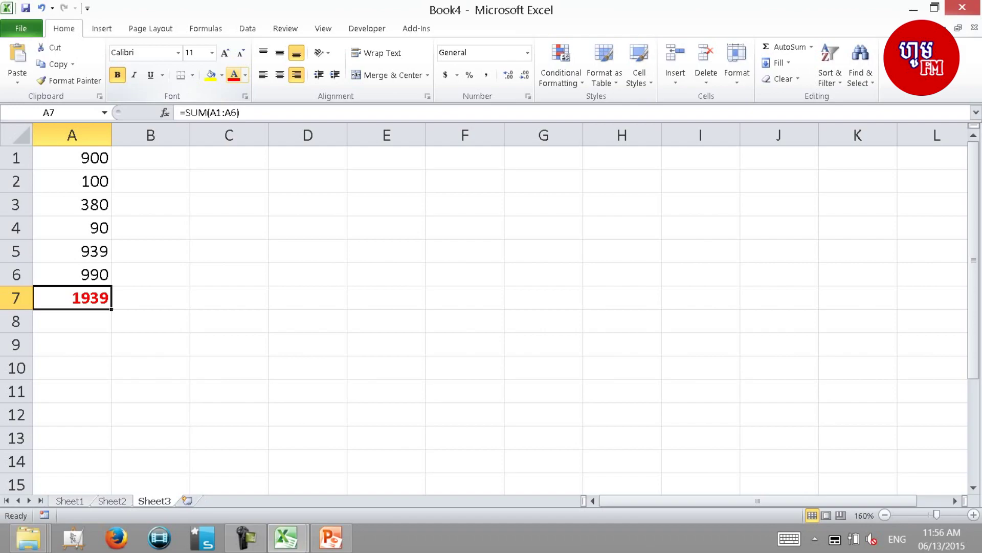
key(Right)
key(Right)
key(Right)
key(Right)
text('900)
key(Return)
key(Up)
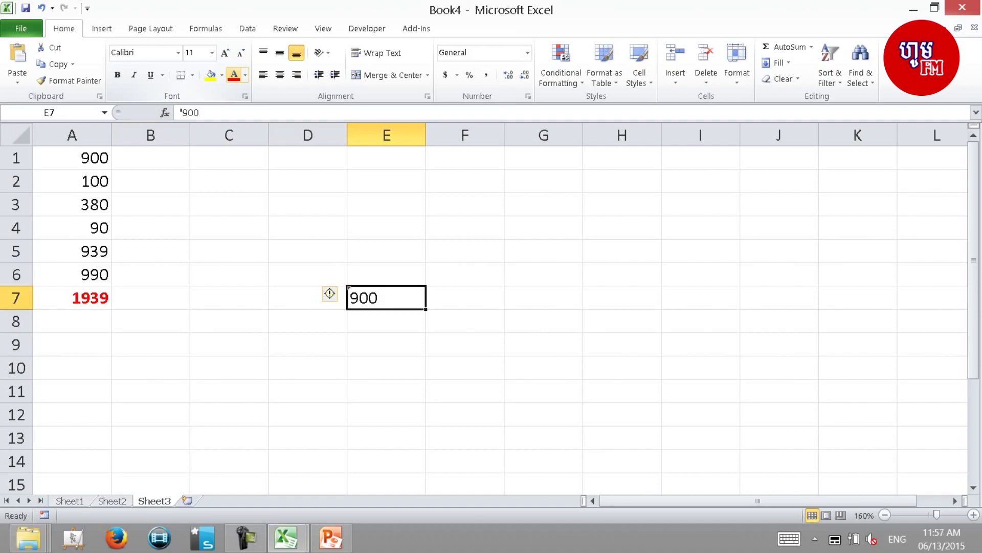
Enter =SUM(E7) in E8, see it return 0 for the text 900, then delete it
click(464, 297)
key(Down)
key(Left)
text(=sum()
key(Up)
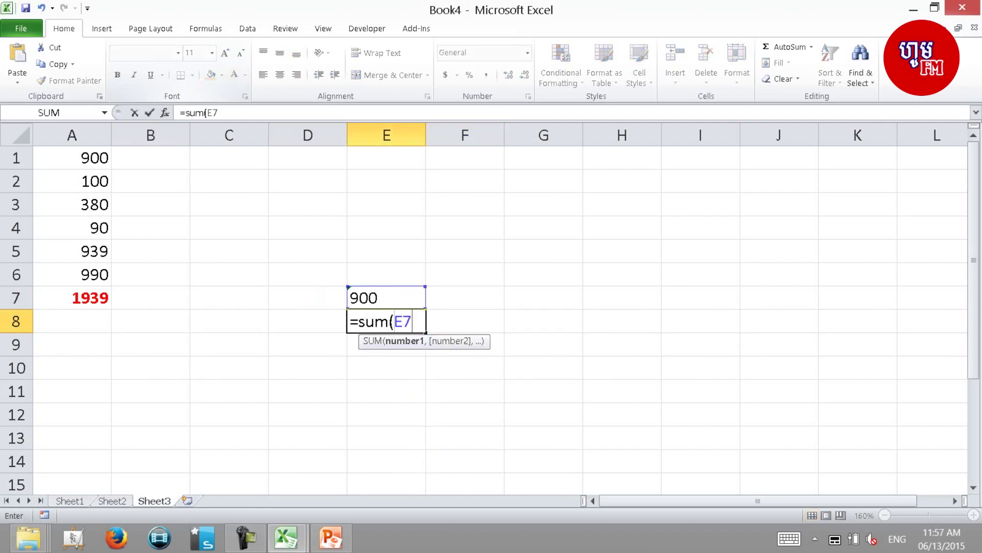
key(Return)
key(Up)
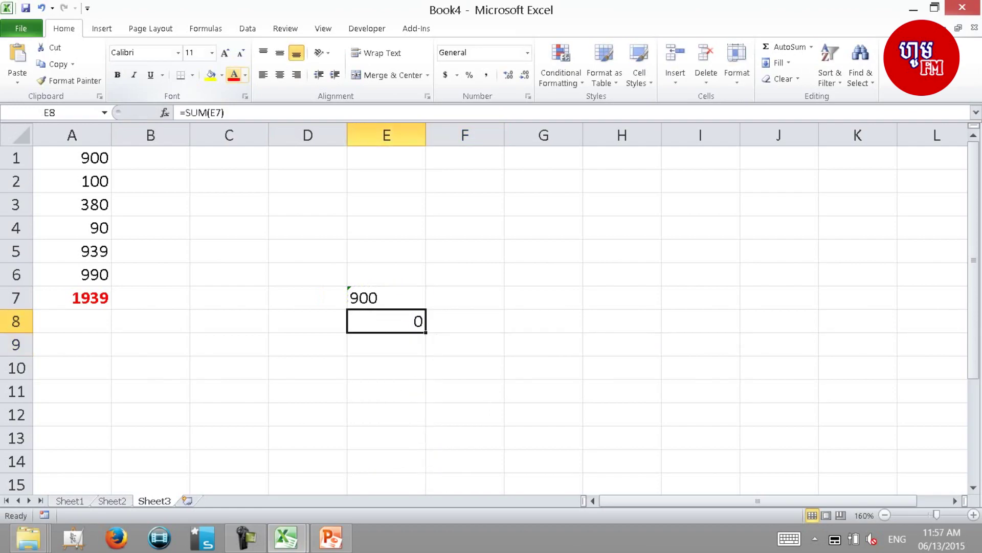
key(Delete)
Enter =VALUE(E7) in F7 to turn the text 900 into the number 900
key(Up)
key(Right)
text(=val)
key(Tab)
key(Left)
key(Return)
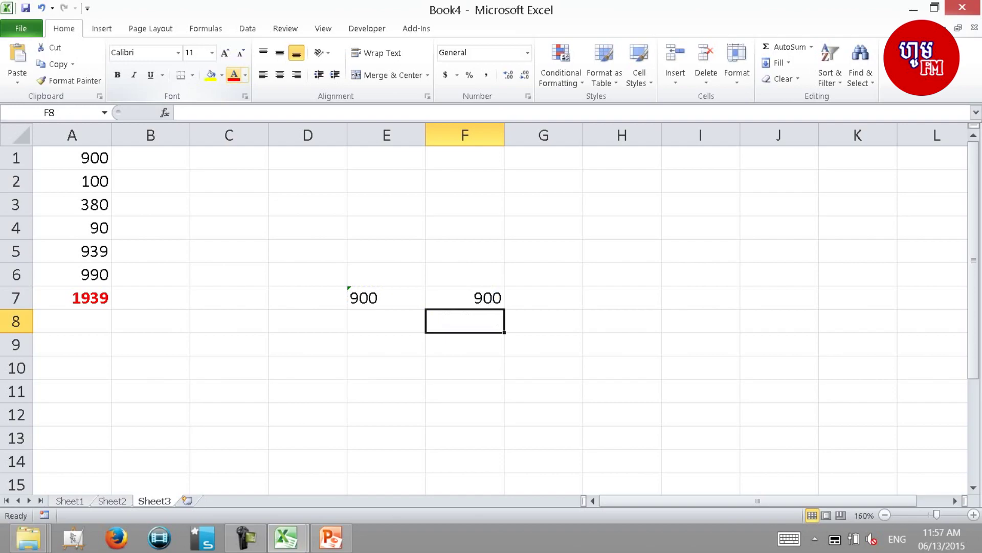
key(Left)
key(Left)
key(Left)
key(Left)
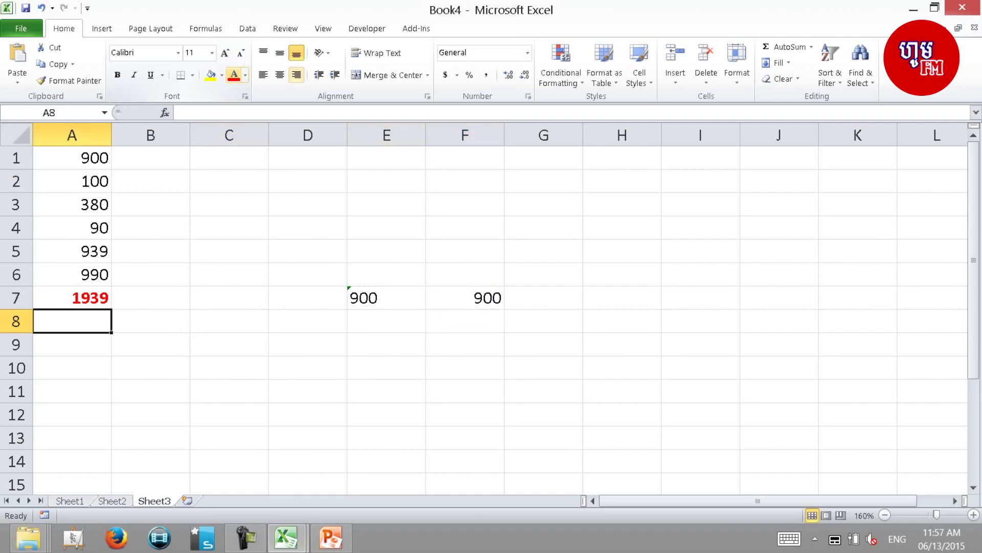
key(Up)
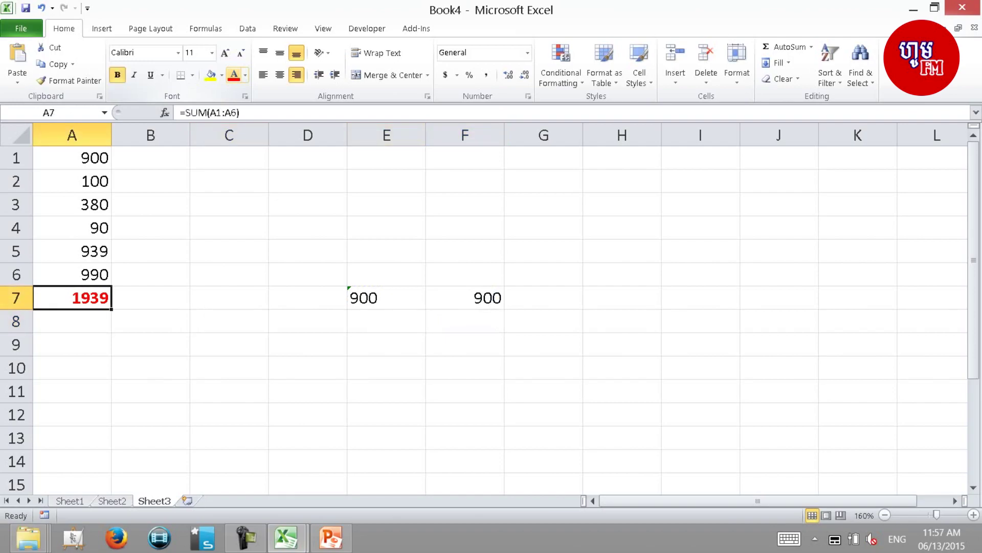
Enter =VALUE(A1) in D1 after abandoning a formula started in B1
key(Right)
key(Up)
key(ctrl+Up)
text(=)
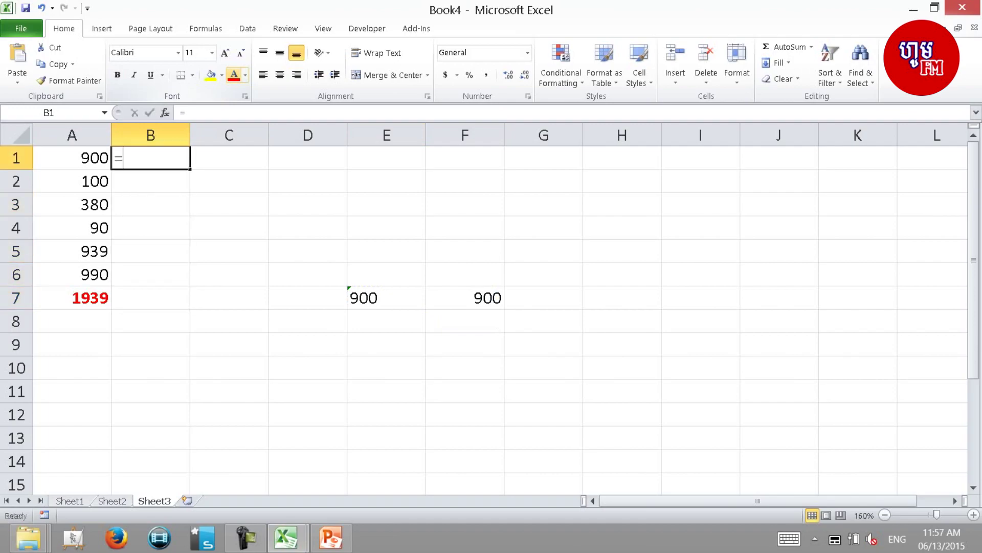
key(Escape)
key(Right)
key(Left)
key(Left)
key(Right)
key(Right)
key(Right)
text(=)
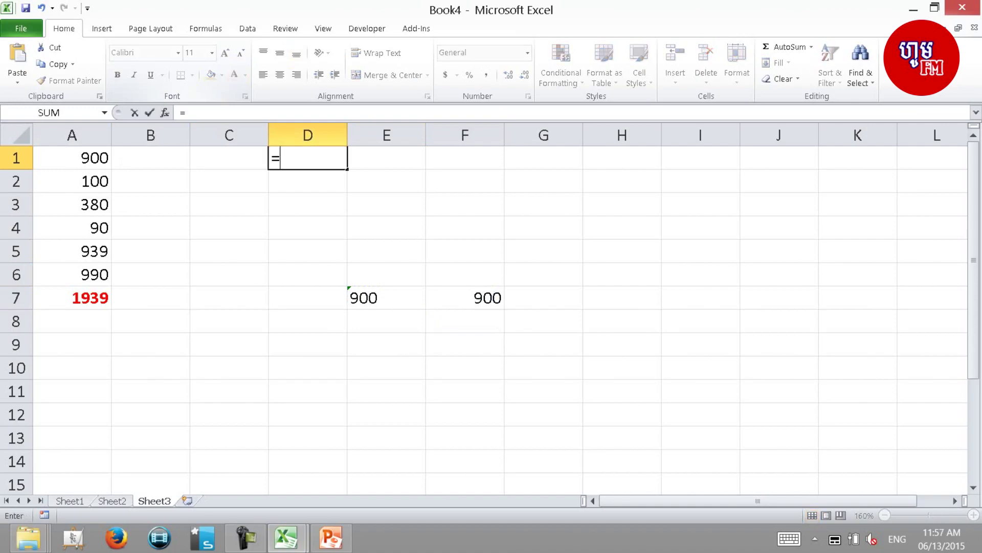
text(val)
key(Tab)
key(Left)
key(Left)
key(Left)
key(Return)
key(Up)
Copy the D1 VALUE formula down into D2:D6
key(ctrl+c)
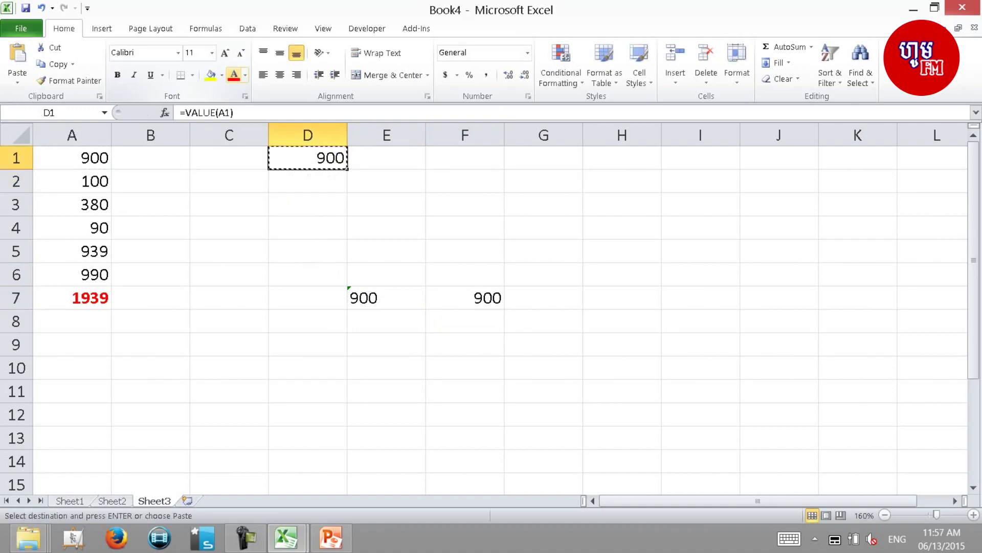
drag(307, 157, 307, 274)
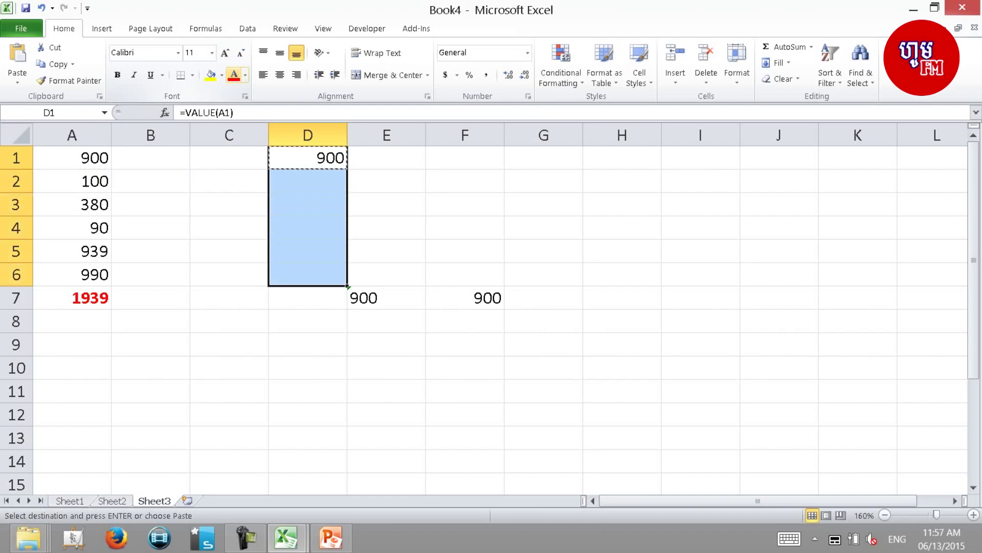
key(Return)
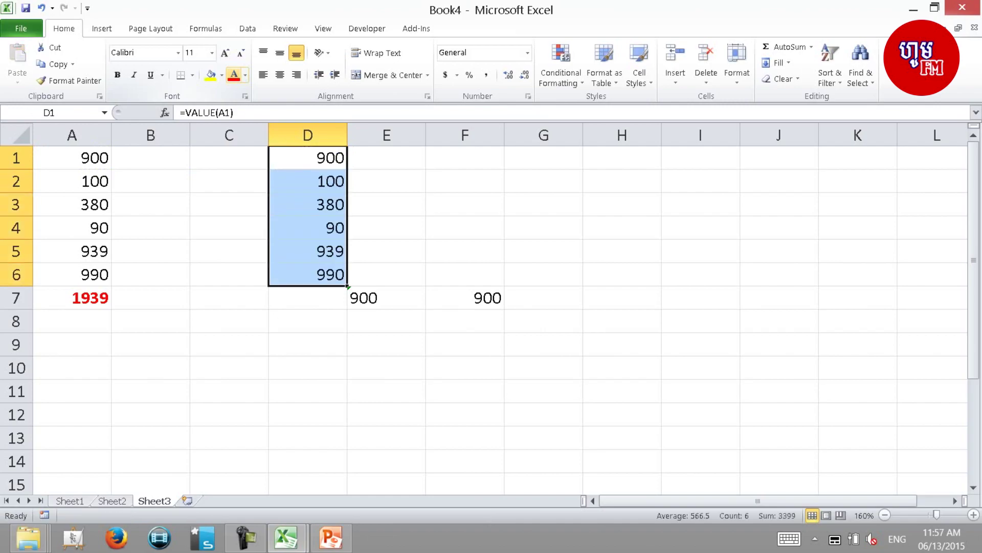
Total D1:D6 in D7 with AutoSum and make the 3399 result bold
key(Down)
key(Down)
key(Down)
key(Down)
key(Down)
key(Down)
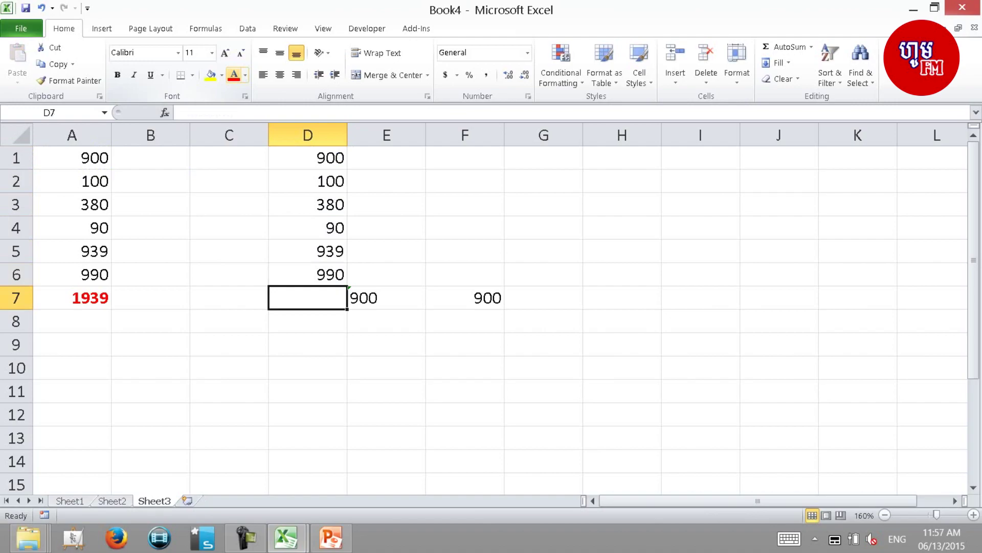
key(alt+equal)
key(Return)
key(Up)
key(ctrl+b)
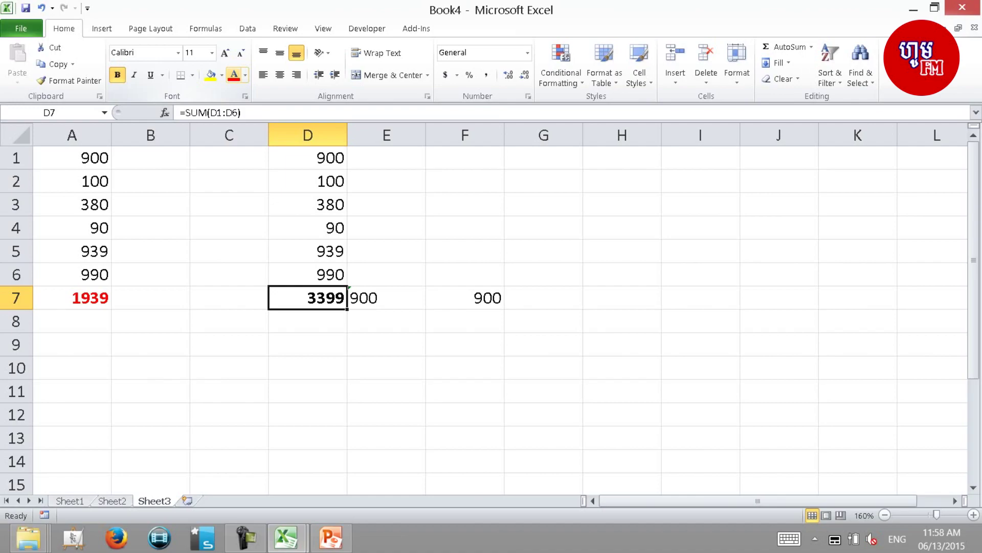
key(Right)
key(Up)
key(Up)
key(Up)
key(Up)
key(Left)
key(F2)
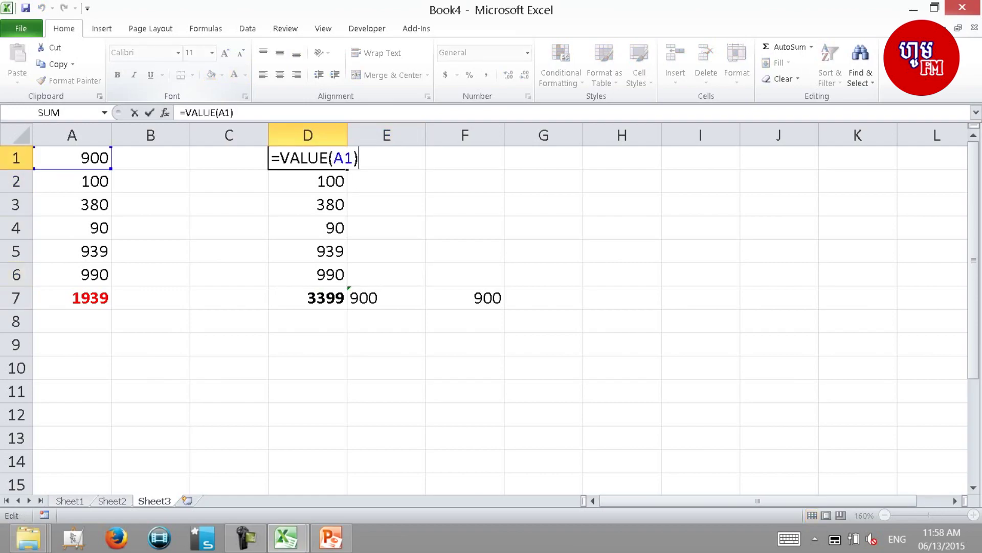
key(Return)
key(Down)
key(Down)
key(Down)
key(Down)
key(ctrl+shift+Up)
key(ctrl+c)
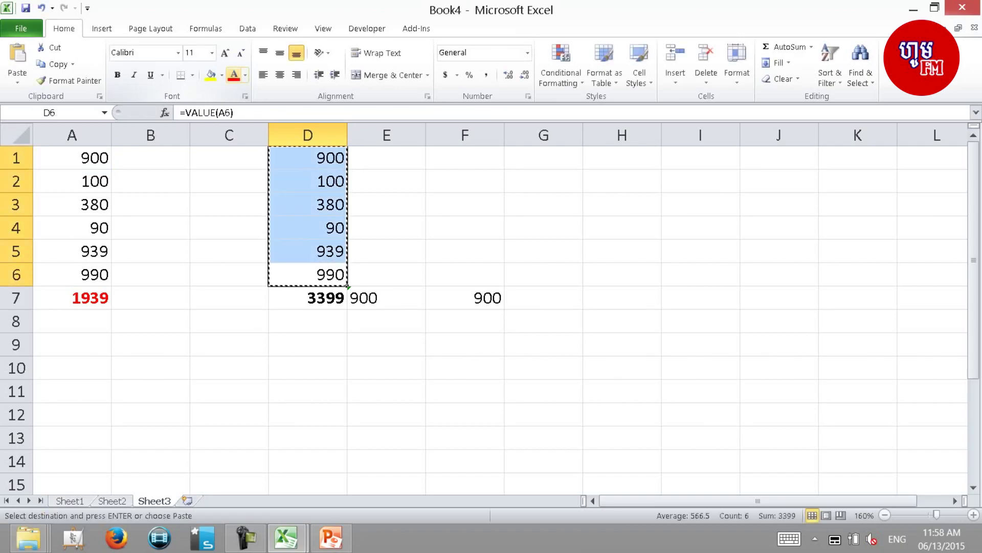
key(Left)
key(Left)
key(Left)
key(Up)
key(ctrl+Up)
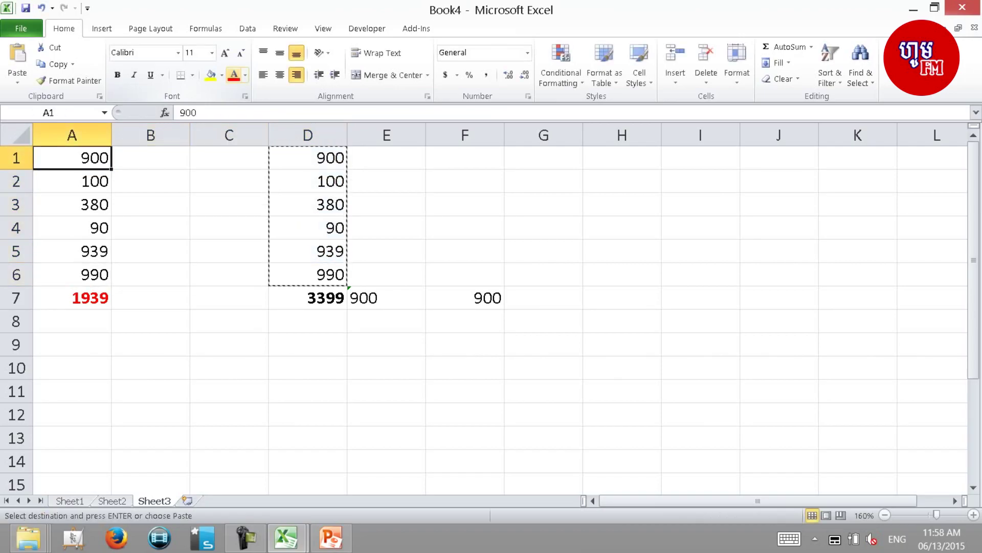
key(ctrl+alt+v)
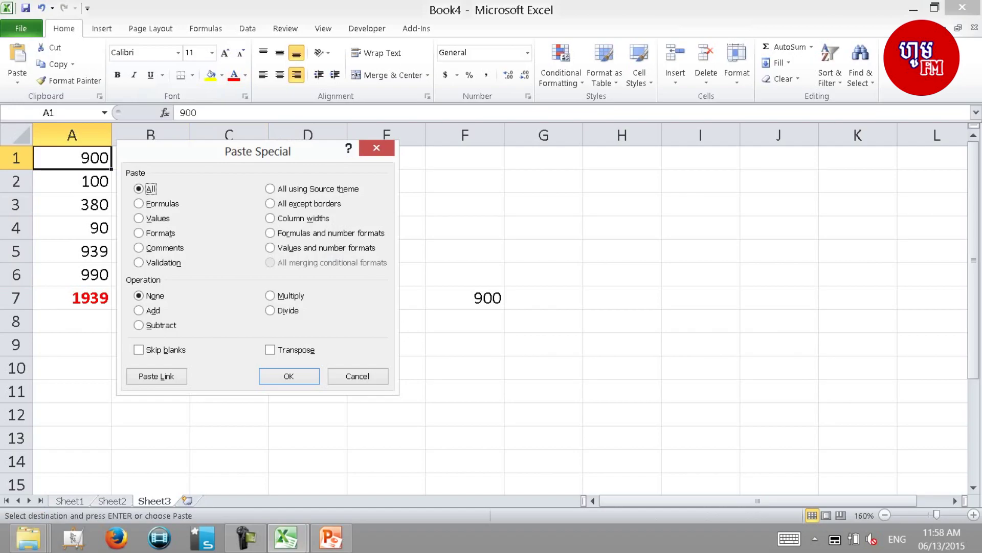
key(v)
key(Return)
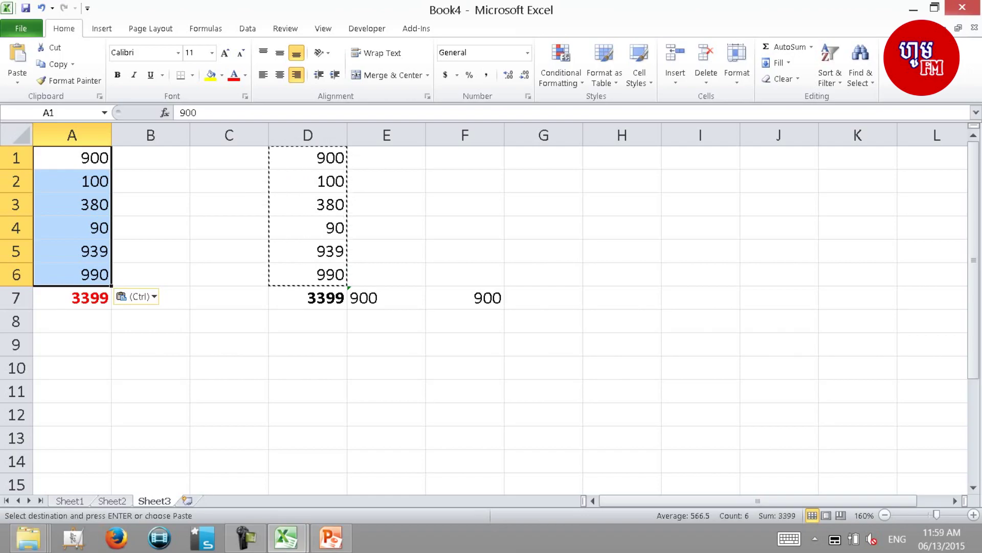
key(Right)
key(Right)
key(Right)
key(Down)
key(Down)
key(Down)
key(Down)
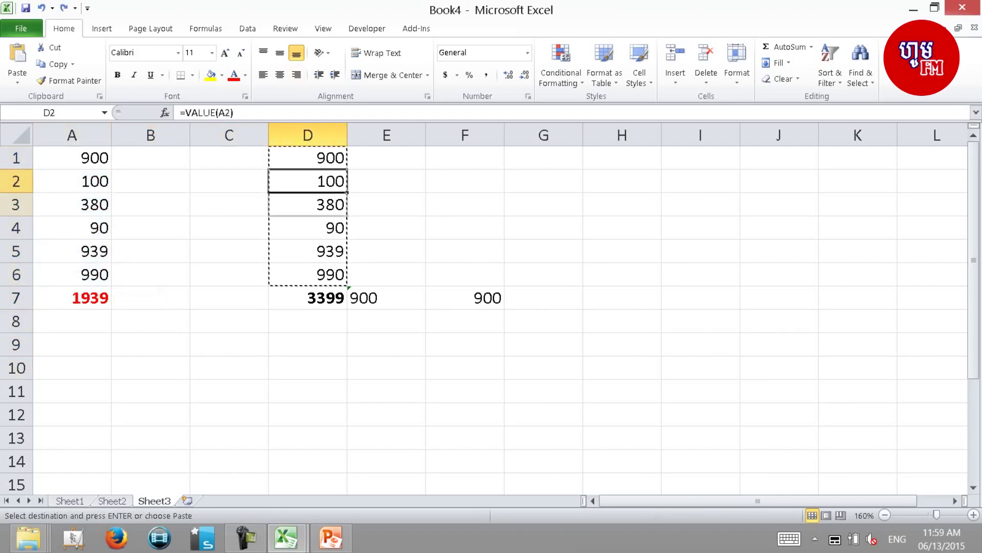
key(Down)
key(Down)
key(Down)
key(Down)
key(Up)
key(Up)
key(Up)
key(Up)
key(Up)
key(Up)
key(Escape)
key(Down)
key(Down)
key(Down)
key(Down)
key(Down)
key(Down)
key(Left)
key(Left)
key(Left)
key(Right)
key(Right)
key(Right)
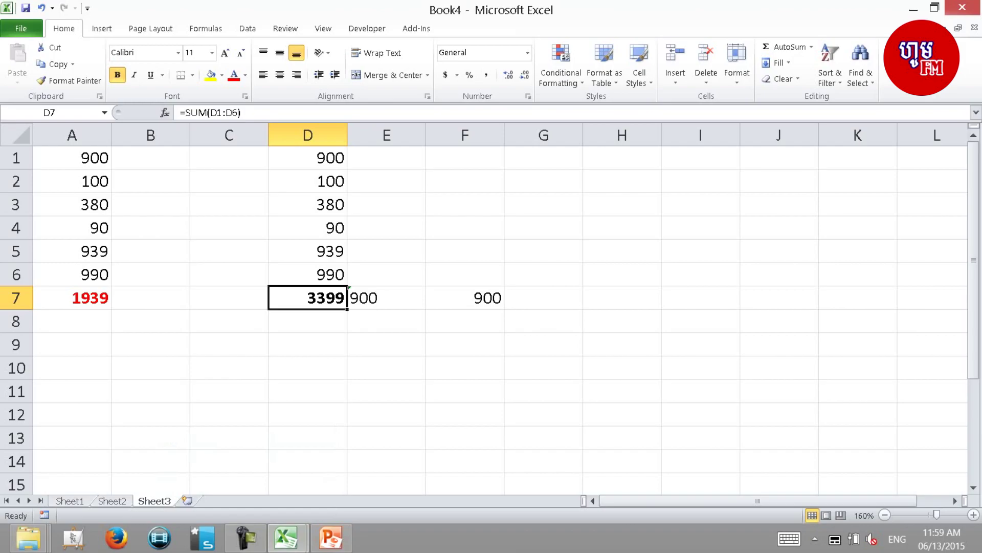
Paste D1:D6 as values over A1:A6 so the A7 total reads 3399
key(Up)
key(shift+Up)
key(shift+Up)
key(shift+Up)
key(ctrl+c)
key(Left)
key(Left)
key(Left)
key(Up)
key(Up)
key(Up)
key(Up)
key(Up)
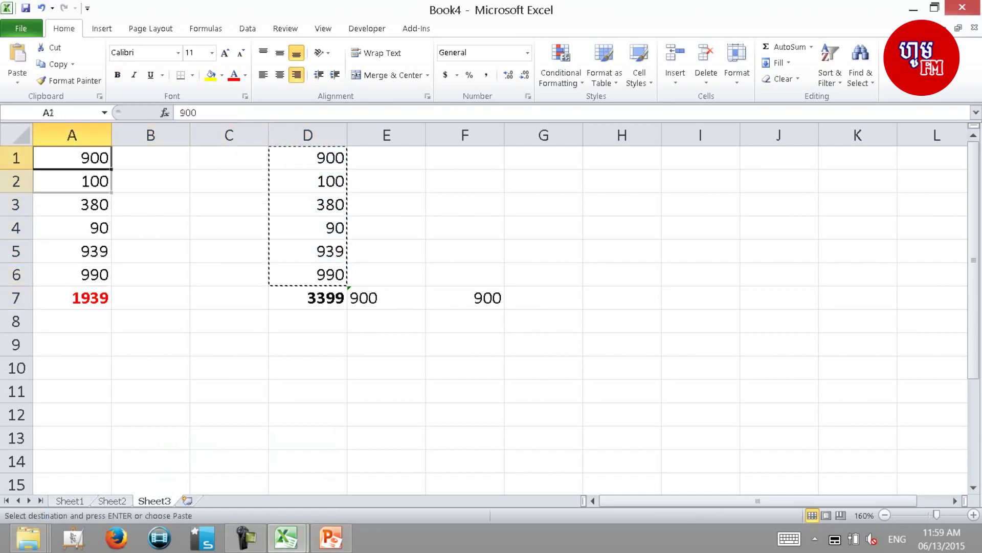
key(ctrl+alt+v)
key(f)
key(v)
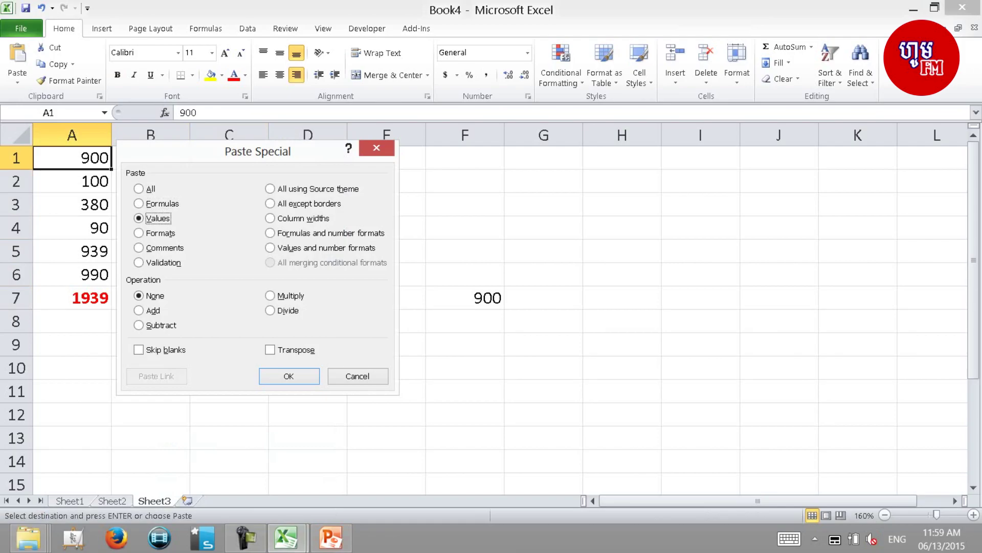
key(Return)
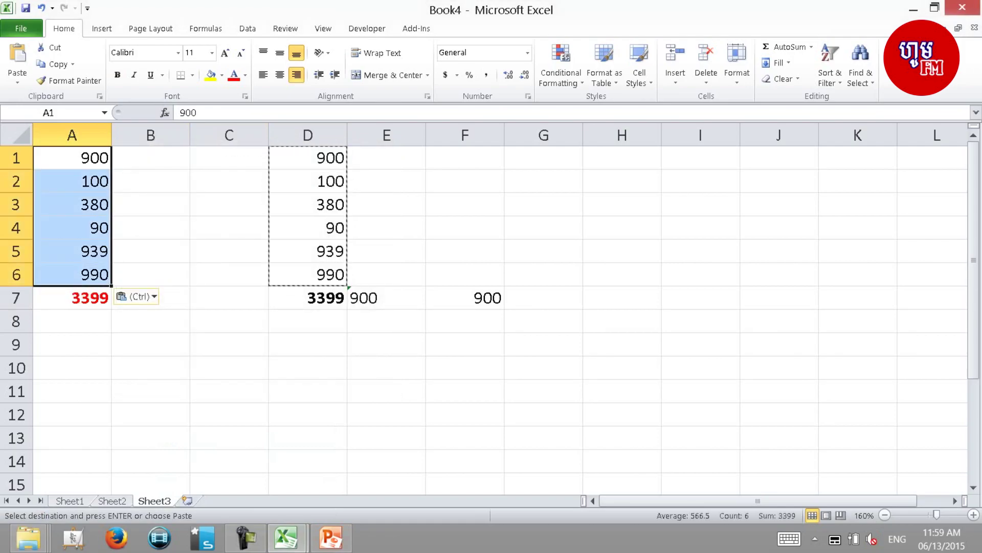
key(Right)
key(Right)
key(Right)
key(ctrl+space)
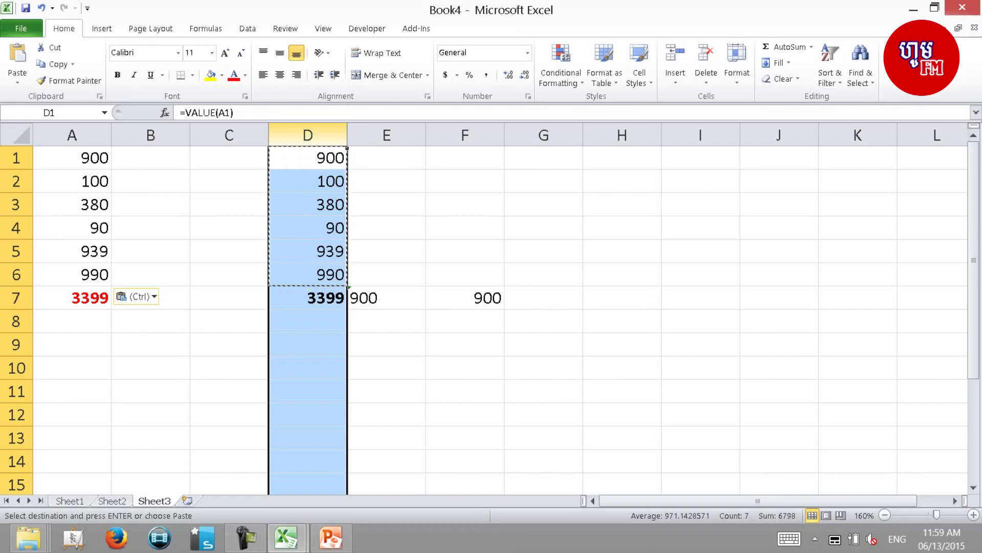
Enter 390 and 3900 as text in C1:C2, then 3000 and 4093 as numbers in C3:C4
click(229, 157)
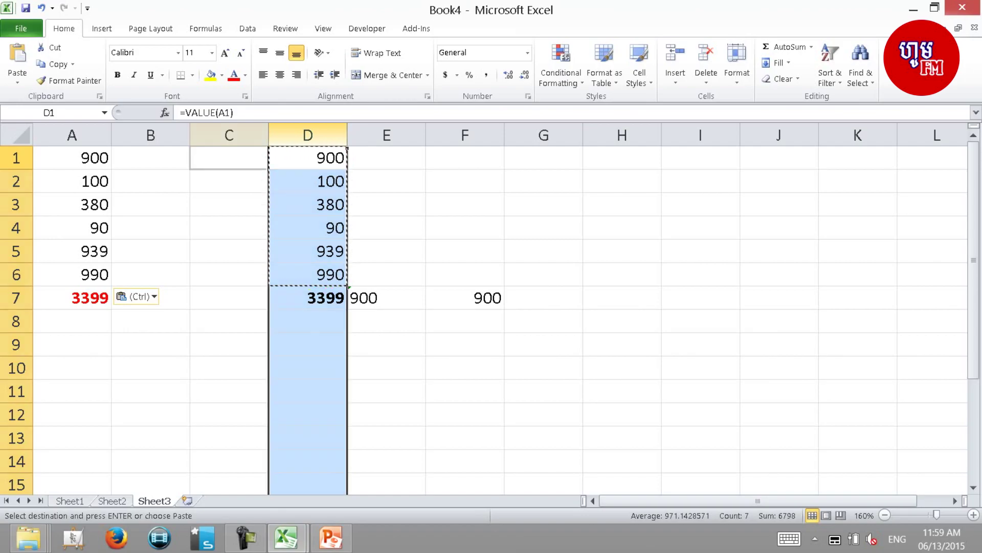
text('0)
key(BackSpace)
text(390)
key(Return)
text('3900)
key(Return)
text(3000)
key(Return)
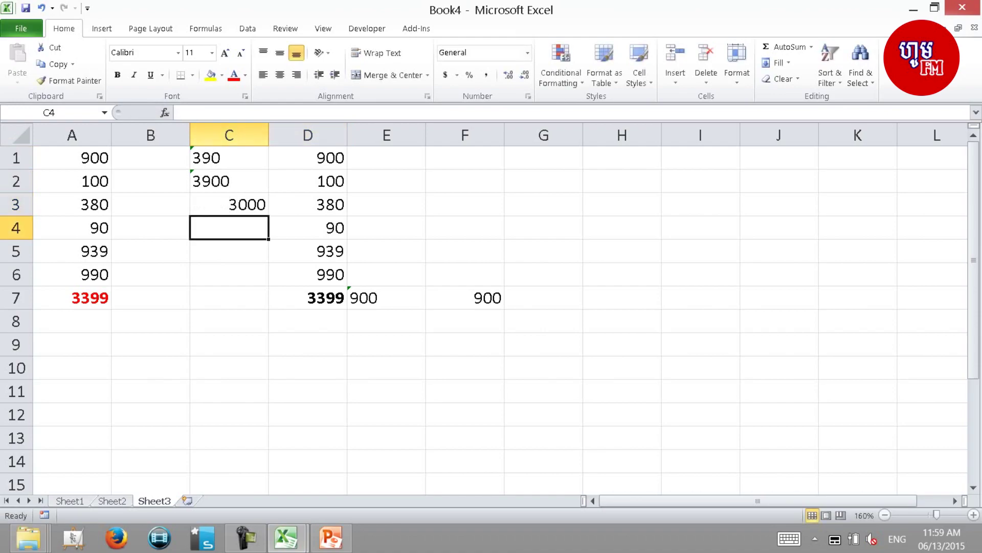
text(4093)
key(Return)
Enter 5899 in C5 and ignore the number-stored-as-text warning on C1:C2
text(5899)
key(Return)
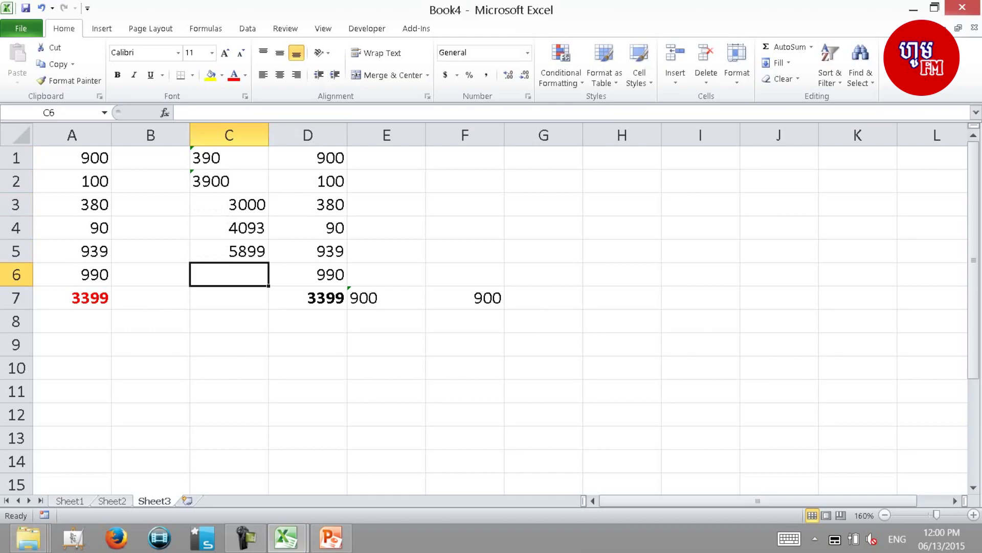
drag(228, 158, 229, 181)
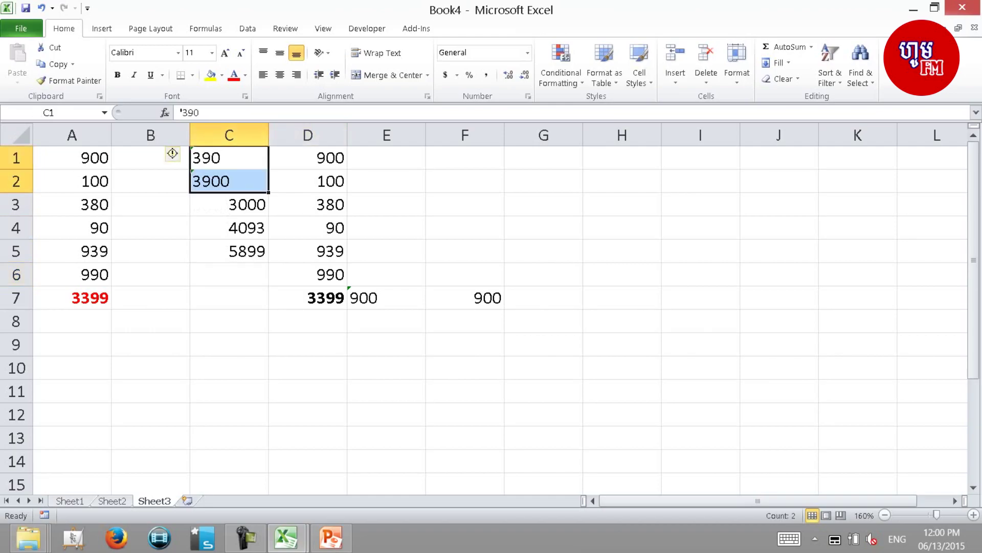
click(175, 154)
click(97, 226)
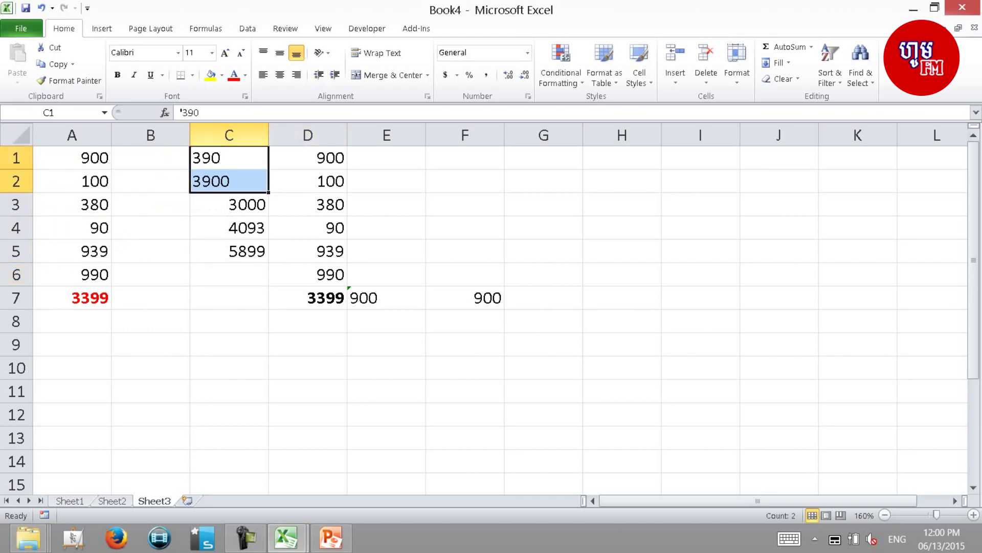
Right-align all of column C
click(230, 135)
click(297, 75)
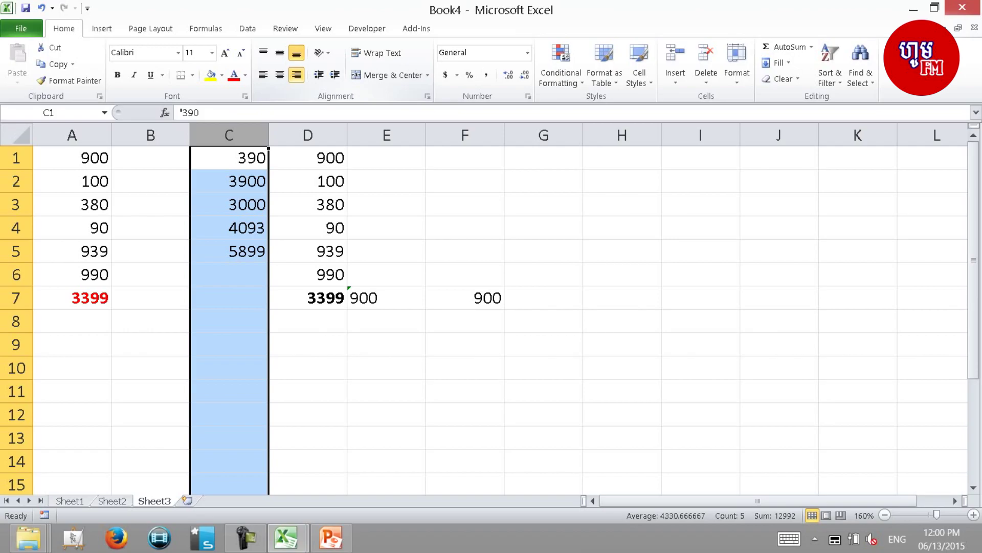
click(151, 158)
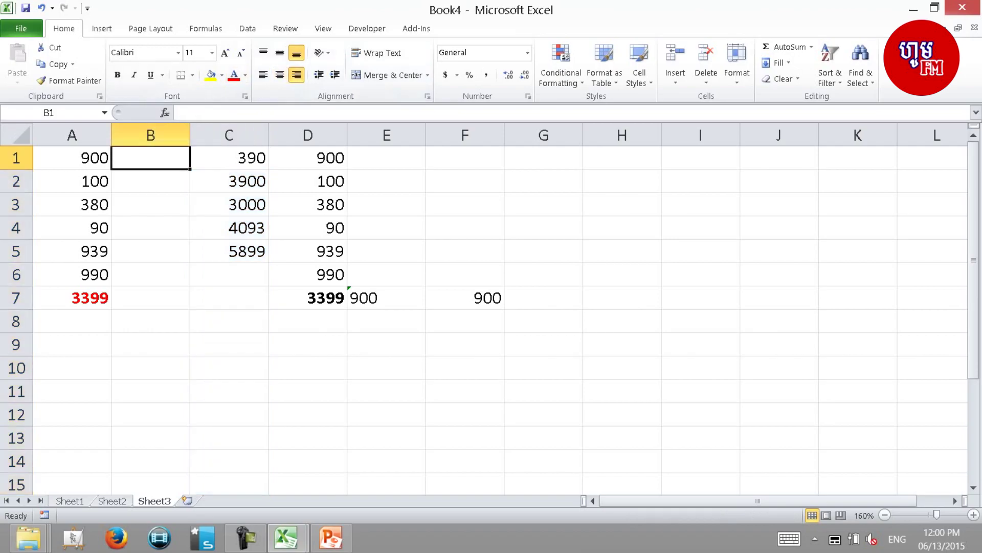
Enter =VALUE(A1) in B1 and fill it down to B6
text(=va)
key(Tab)
click(71, 158)
key(Return)
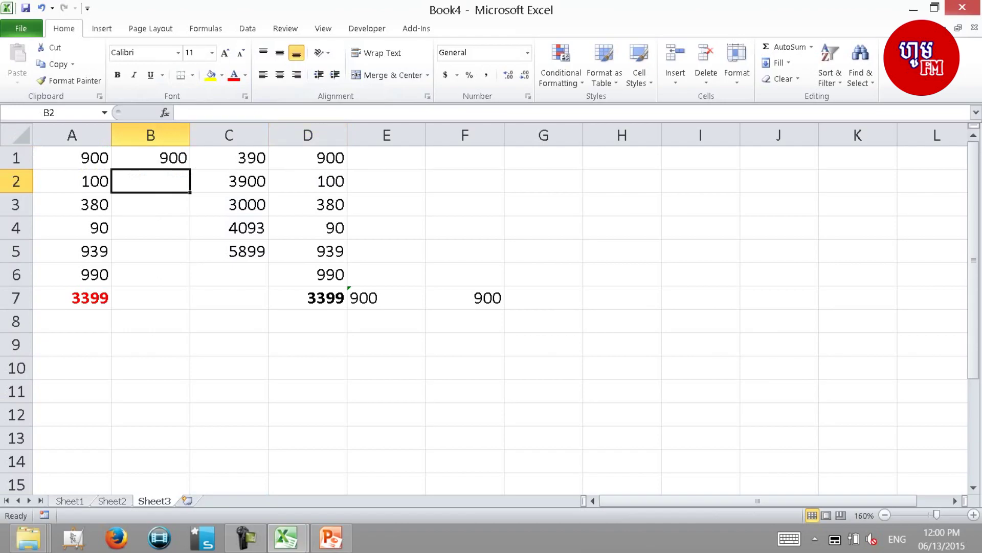
click(151, 157)
drag(190, 168, 190, 283)
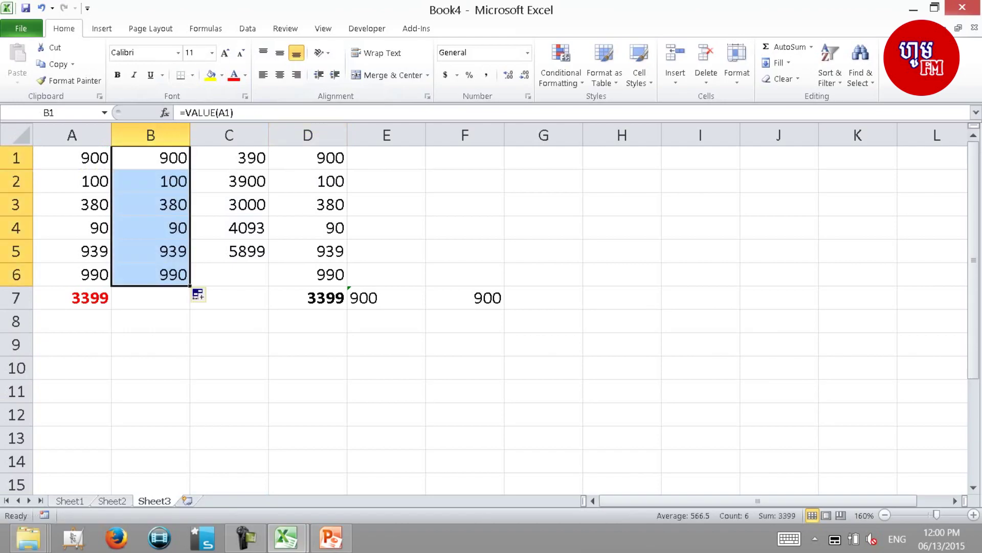
Paste B1:B6 as values over A1:A6, then switch to the PowerPoint presentation
key(ctrl+c)
click(72, 158)
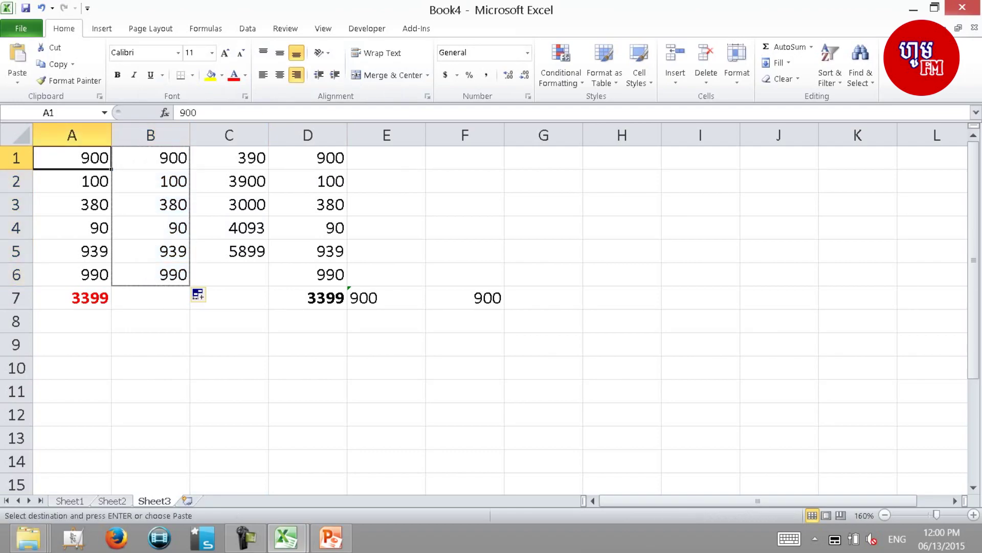
key(ctrl+alt+v)
key(Down)
key(Down)
key(Return)
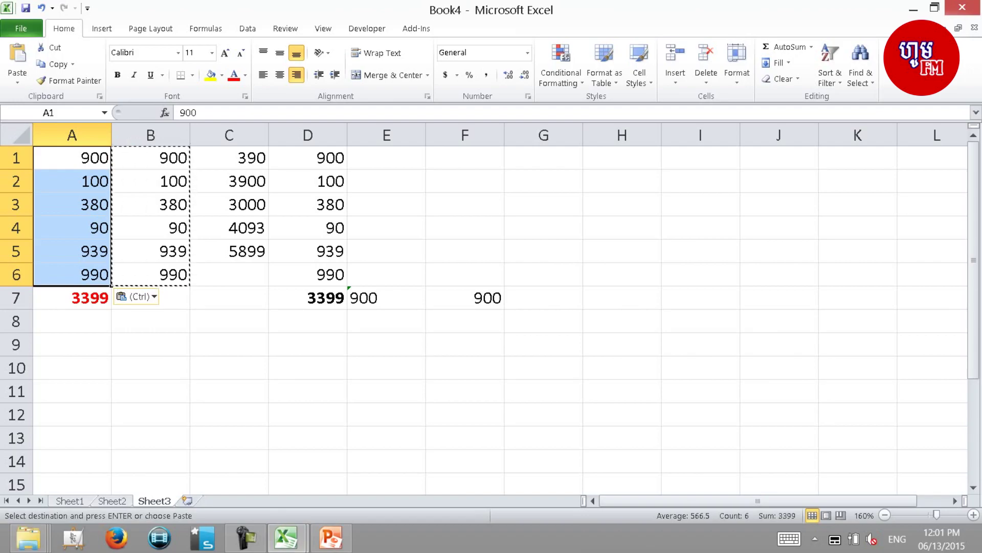
key(alt+Tab)
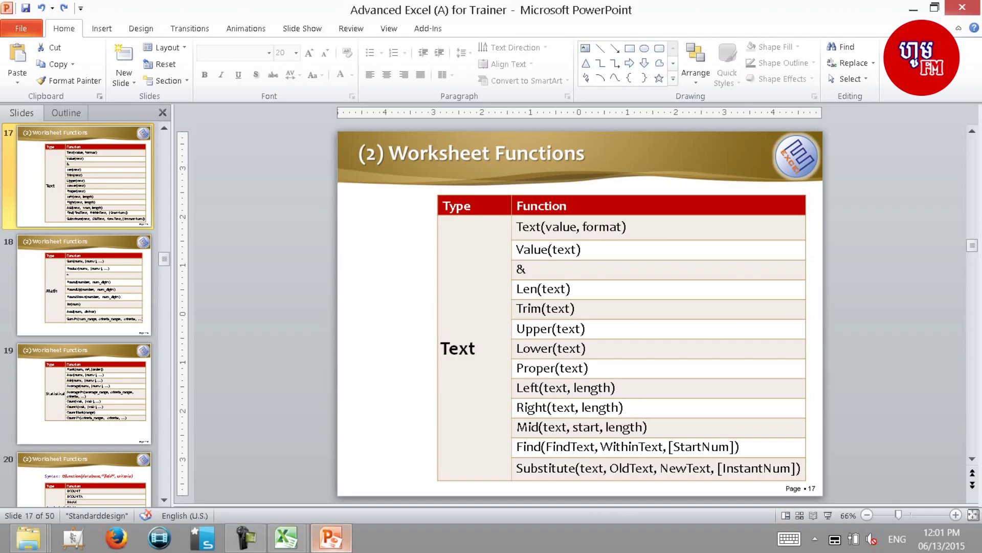
Start the slide show from slide 17, Worksheet Functions (Text)
key(shift+F5)
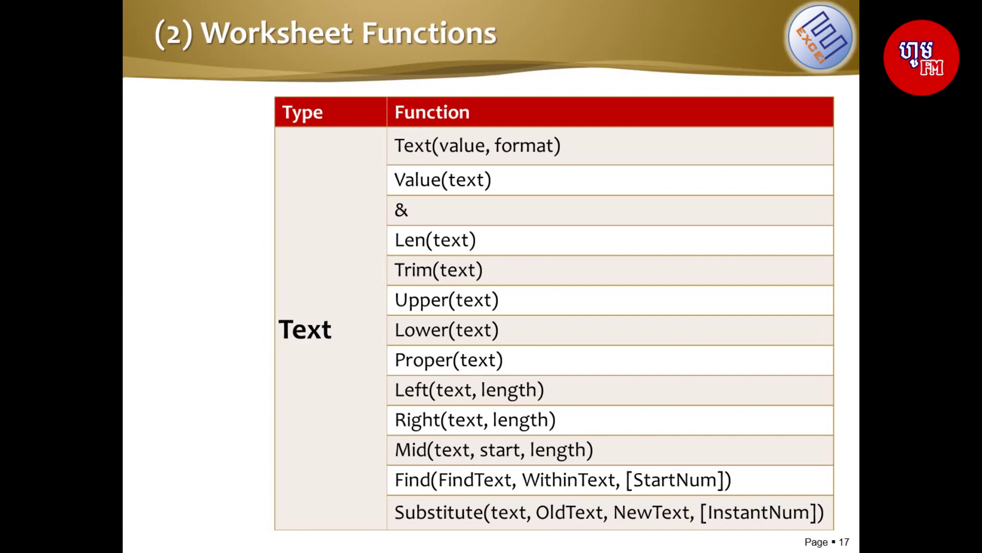
End the slide show, return to the Book4 workbook and cancel the pending copy
key(Escape)
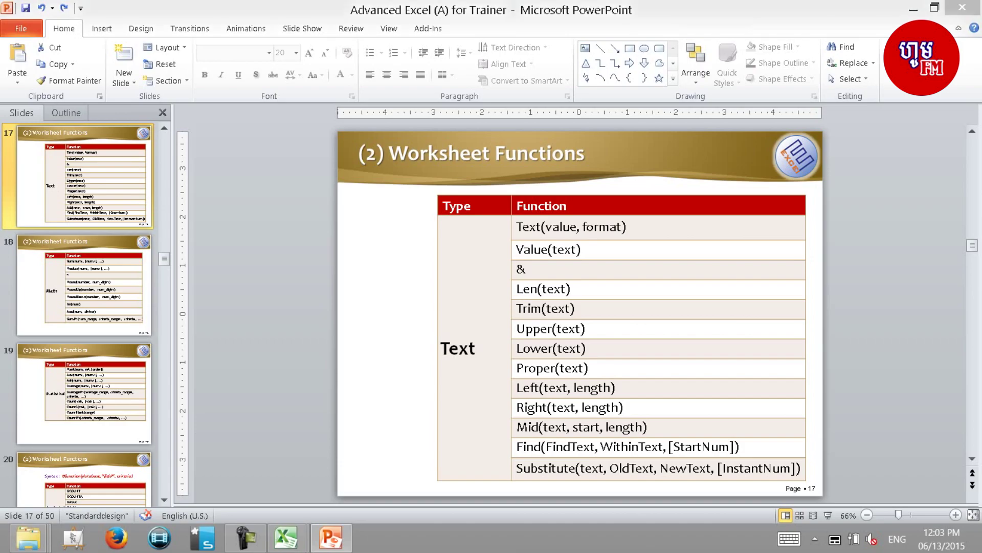
key(alt+Tab)
key(Escape)
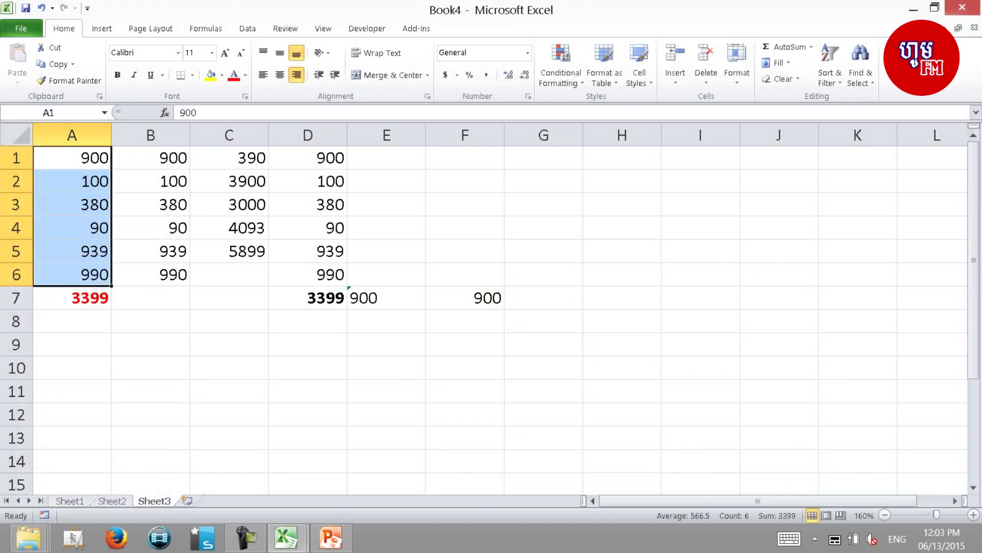
On Sheet1, highlight the salary summary table, job labels and Driver, Finance, Assistant entries
key(ctrl+Page_Up)
key(ctrl+Page_Up)
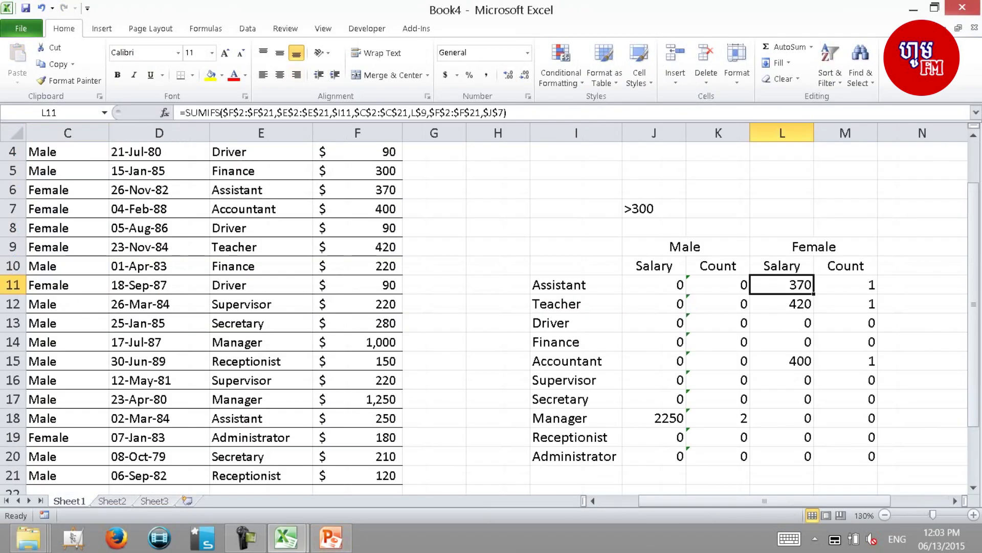
click(67, 151)
mouse_move(576, 170)
mouse_down()
mouse_move(845, 342)
mouse_move(845, 437)
mouse_up()
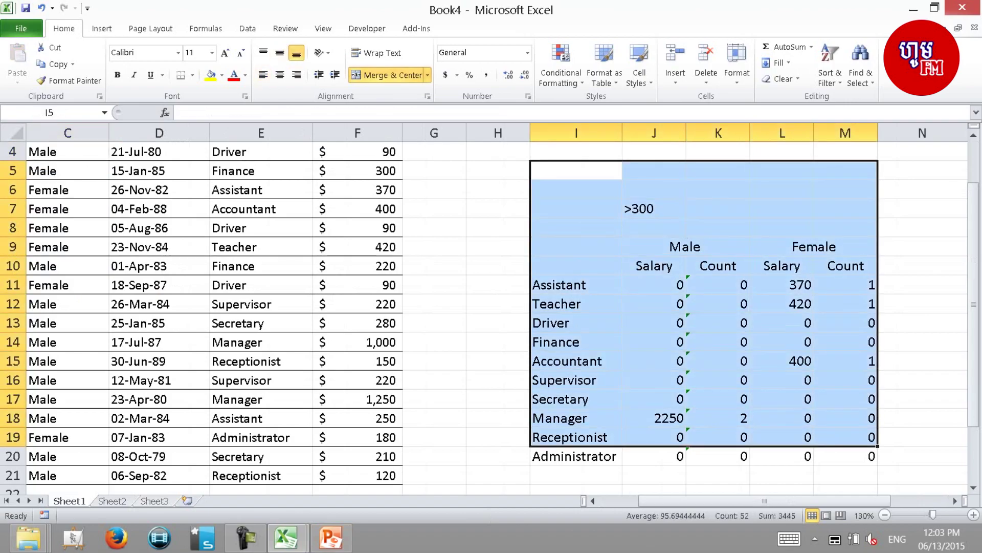
drag(574, 285, 573, 457)
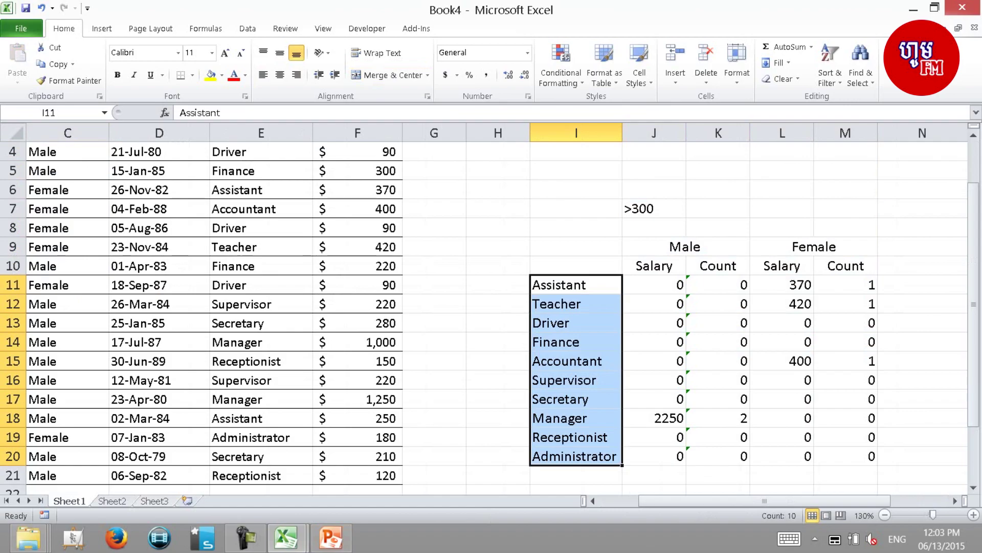
drag(261, 151, 261, 189)
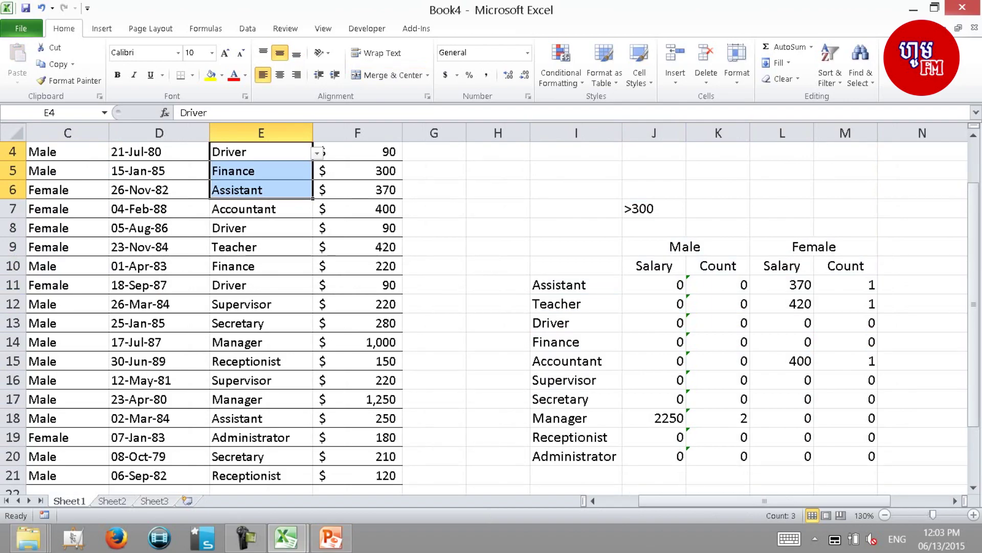
Re-enter the Accountant label in I15 and check L15's female total drop to 0
click(576, 361)
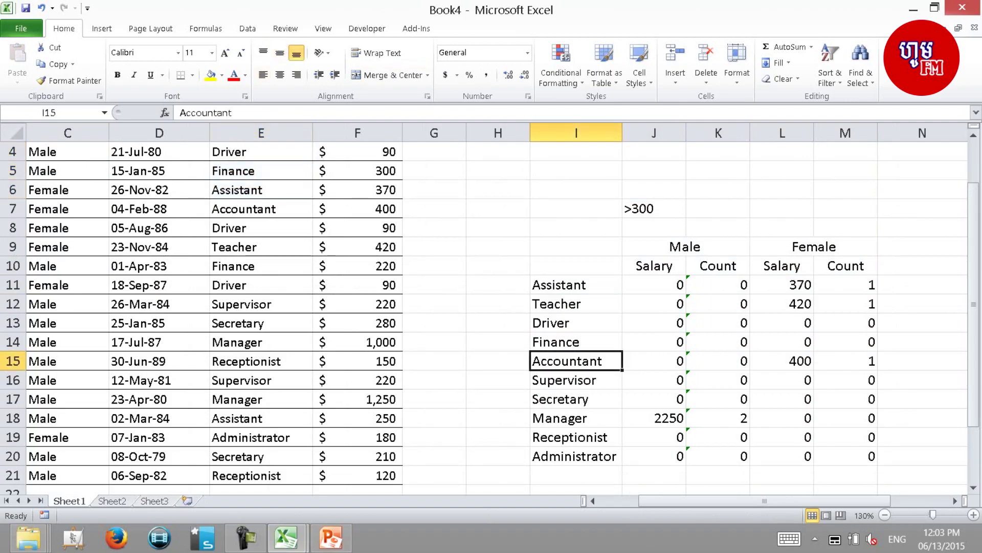
key(F2)
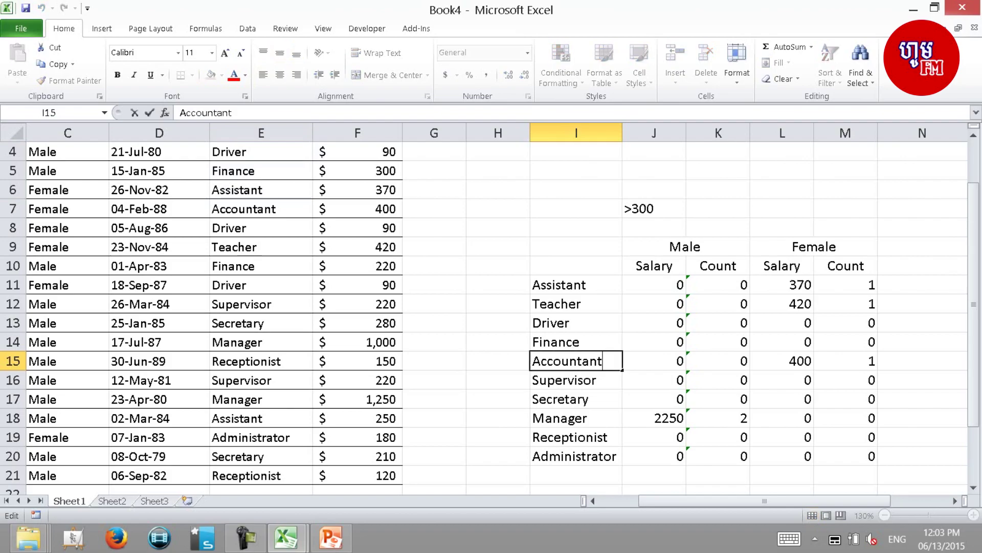
key(Return)
key(Up)
key(Right)
key(Right)
key(Right)
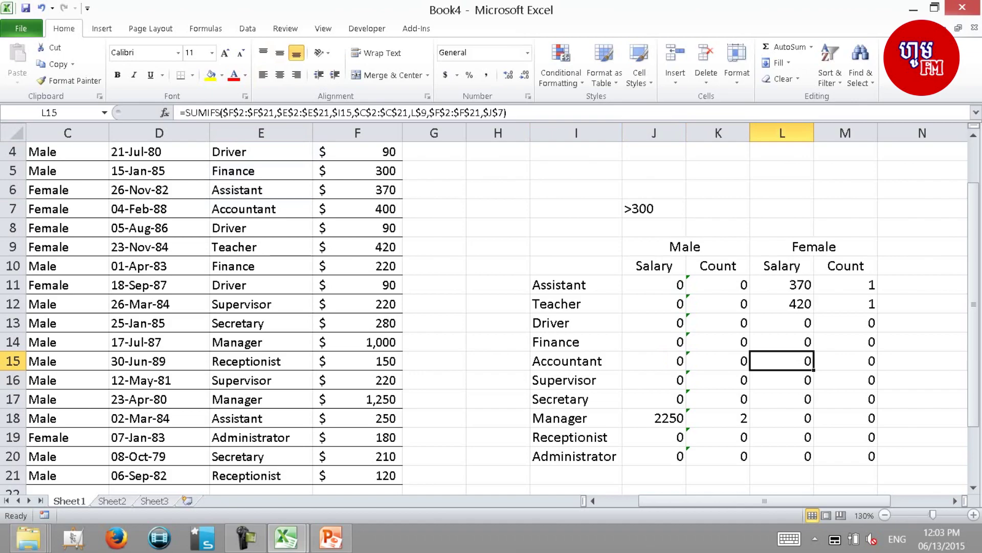
key(Left)
key(Left)
key(Left)
key(Left)
key(Left)
key(ctrl+Up)
key(Down)
key(Down)
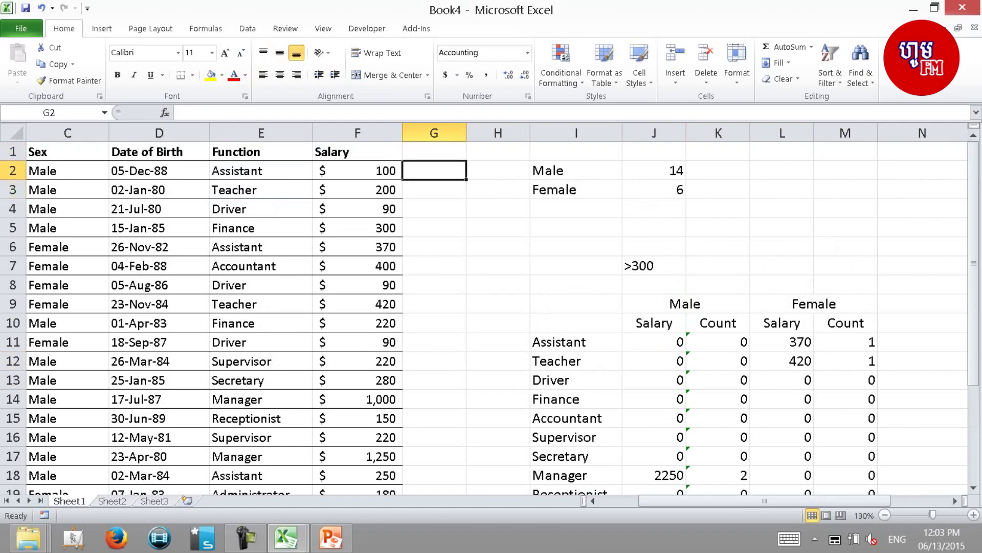
Enter =TRIM(E2) in G2 and fill it down column G
text(=tr)
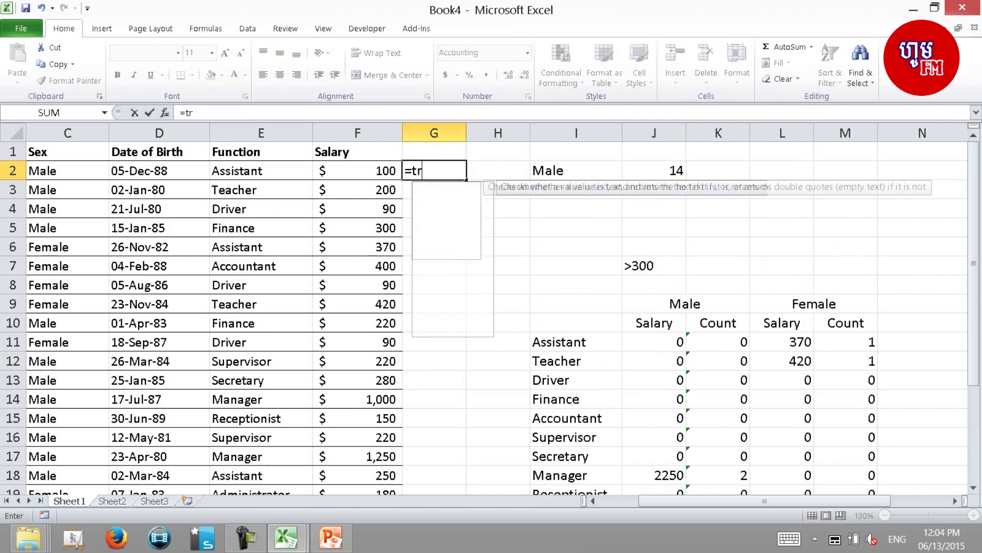
text(im)
key(Tab)
text(E2)
key(ctrl+Return)
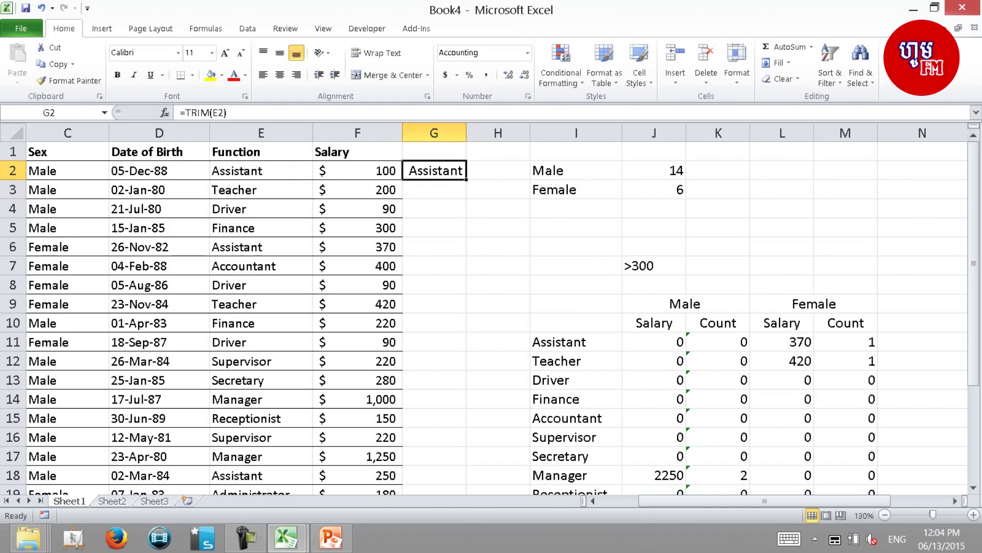
double_click(466, 179)
Paste the trimmed job titles as values over the Function column starting at E2
key(ctrl+c)
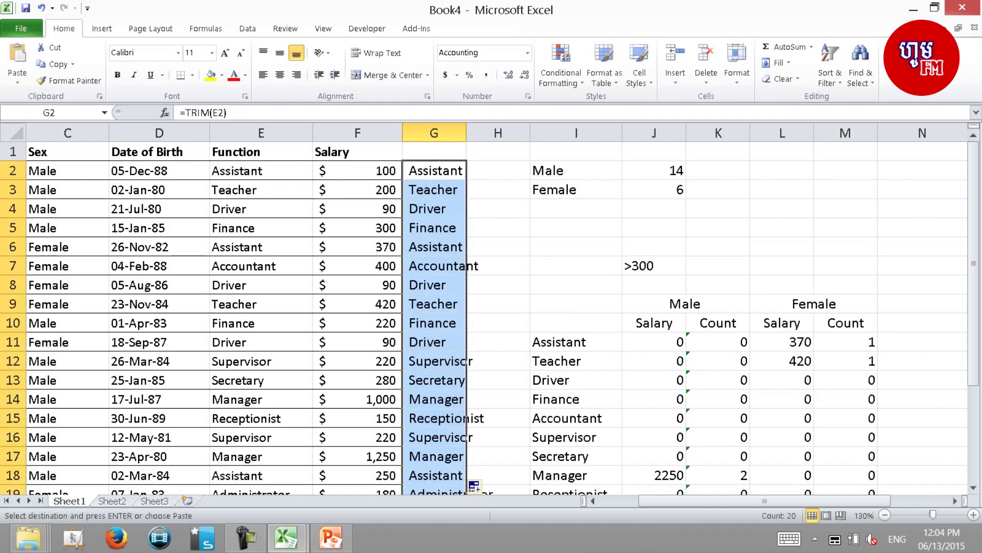
click(262, 171)
key(ctrl+alt+v)
key(v)
key(Return)
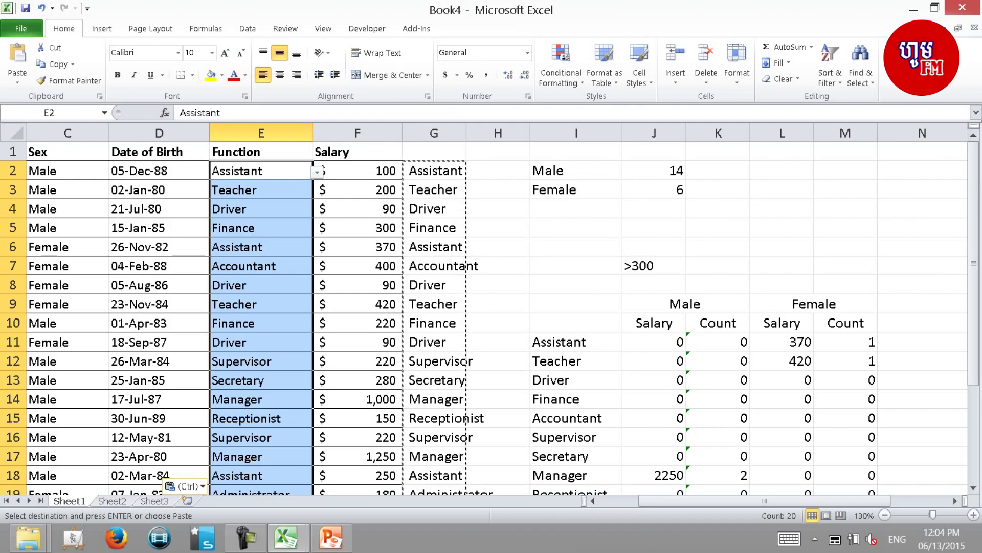
Clear the helper column G
click(434, 133)
key(Delete)
key(Right)
key(Down)
key(Down)
key(Down)
key(Down)
key(Down)
key(Down)
key(Down)
key(Down)
key(Down)
key(Right)
key(Left)
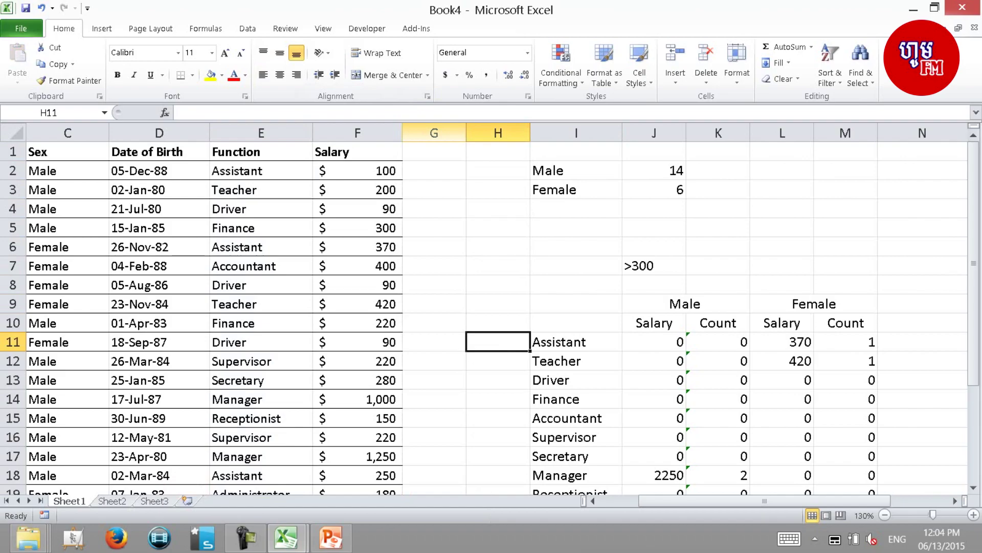
Fill the helper cells H11:H20 with =TRIM(I11) to strip stray spaces from the job labels
text(=)
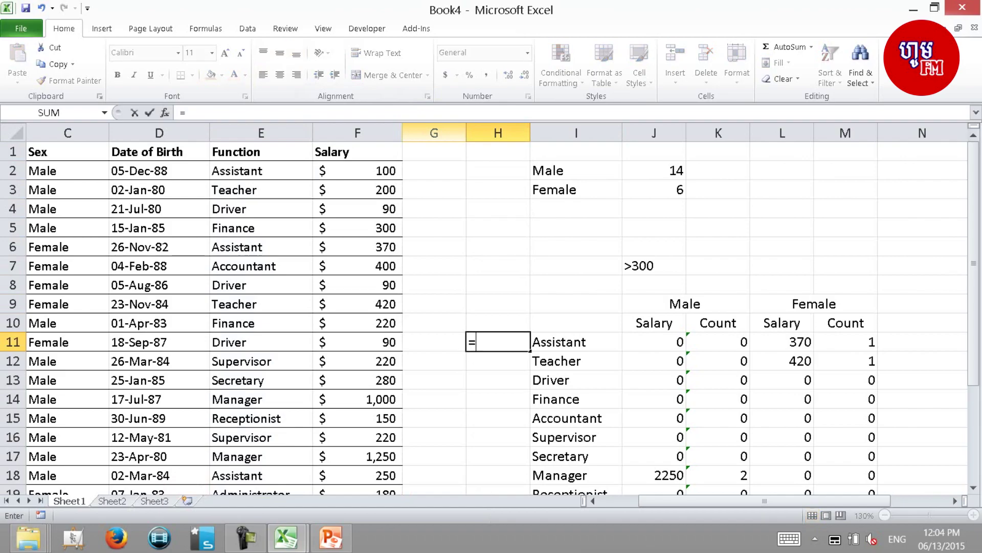
text(tri)
key(Tab)
text(I11)
key(Return)
key(Up)
key(ctrl+c)
key(shift+Down)
key(shift+Down)
key(shift+Down)
key(shift+Down)
key(shift+Down)
key(shift+Down)
key(shift+Down)
key(shift+Down)
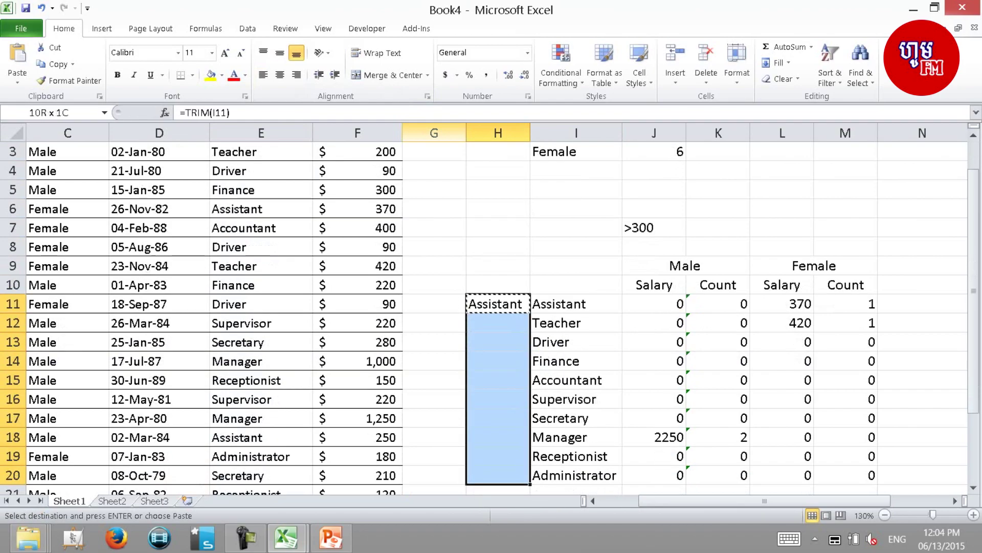
key(Return)
Paste the trimmed labels as values over I11:I20 and clear helper cells H11:H20
key(ctrl+c)
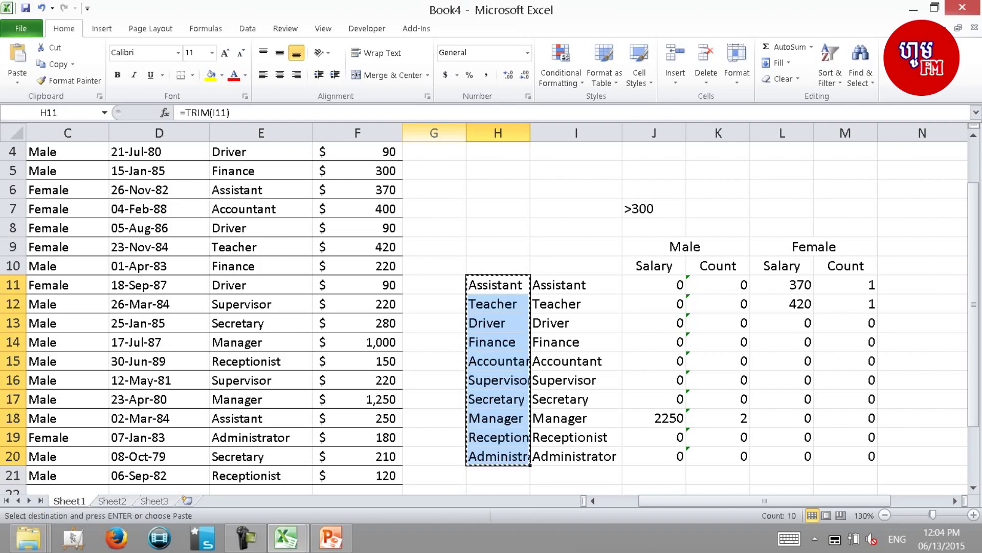
key(Right)
key(ctrl+alt+v)
key(v)
key(Return)
key(Left)
key(ctrl+shift+Down)
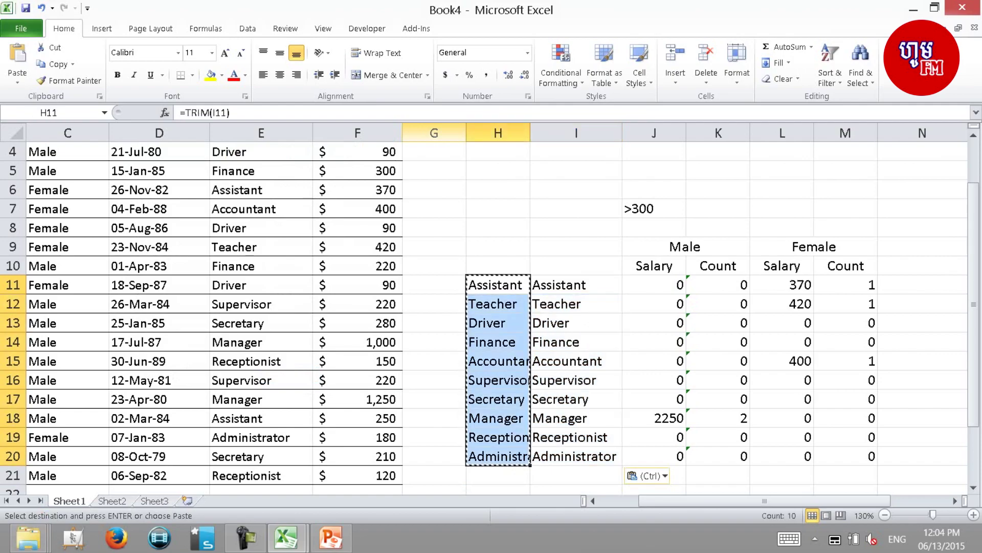
key(Delete)
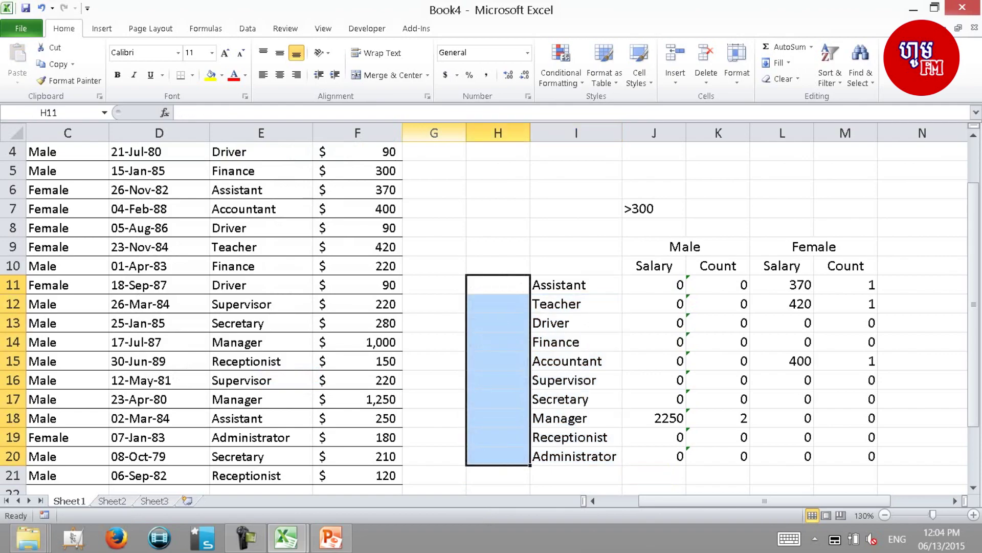
key(Up)
key(Up)
key(Up)
key(Up)
key(Up)
key(Up)
key(Up)
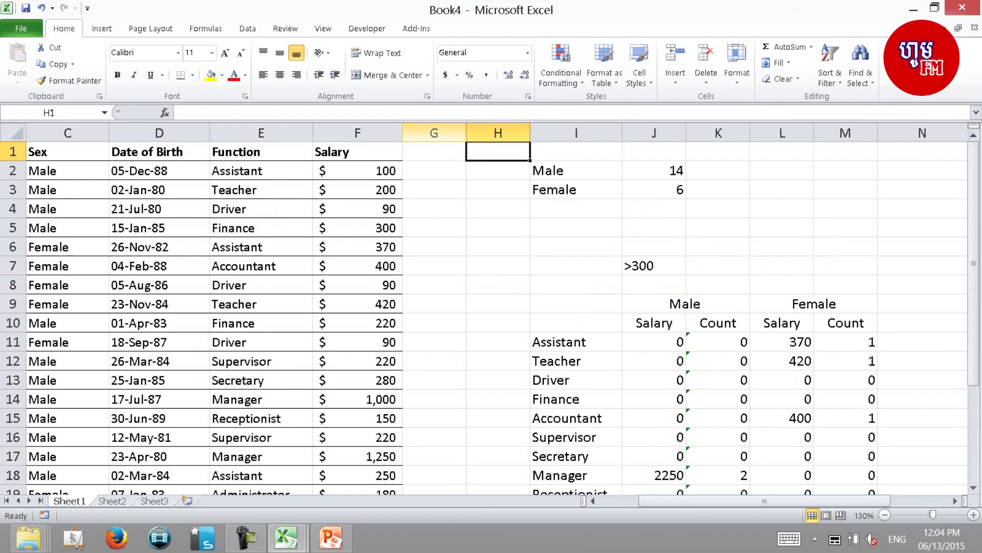
Re-enter the Male label in cell I2
key(Down)
key(Down)
key(Right)
key(Up)
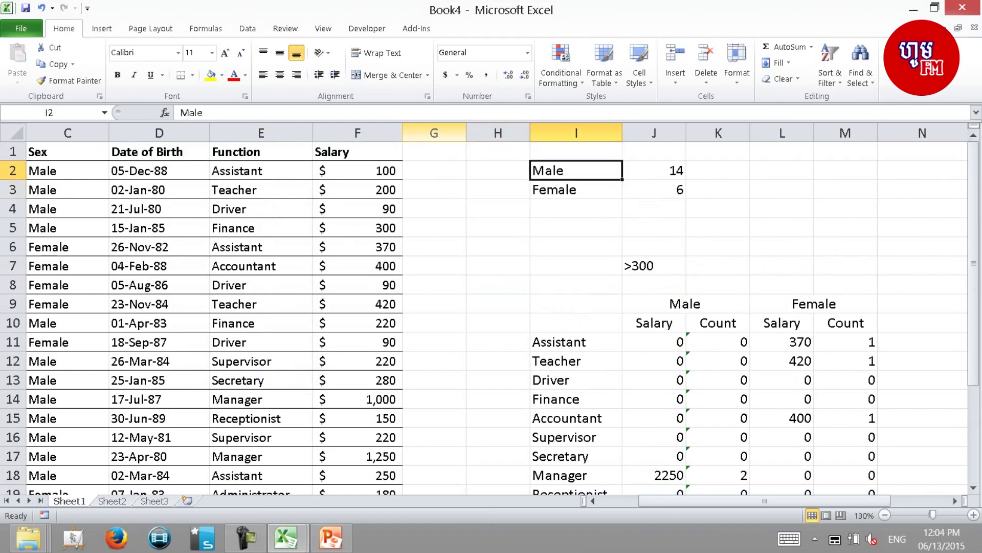
key(F2)
key(Return)
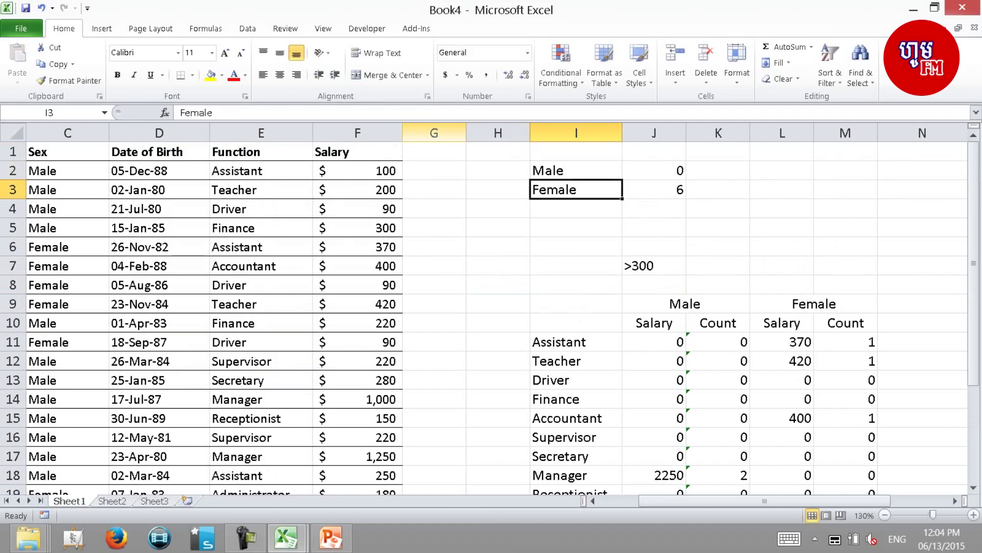
Fill helper cells G2:G21 with =TRIM(C2) to clean the Sex values
key(Left)
key(Left)
key(Up)
text(=val)
key(BackSpace)
key(BackSpace)
text(tri)
key(Tab)
text(c2)
key(Return)
key(Up)
key(ctrl+c)
key(Down)
key(shift+Down)
key(shift+Down)
key(shift+Down)
key(shift+Down)
key(shift+Down)
key(shift+Down)
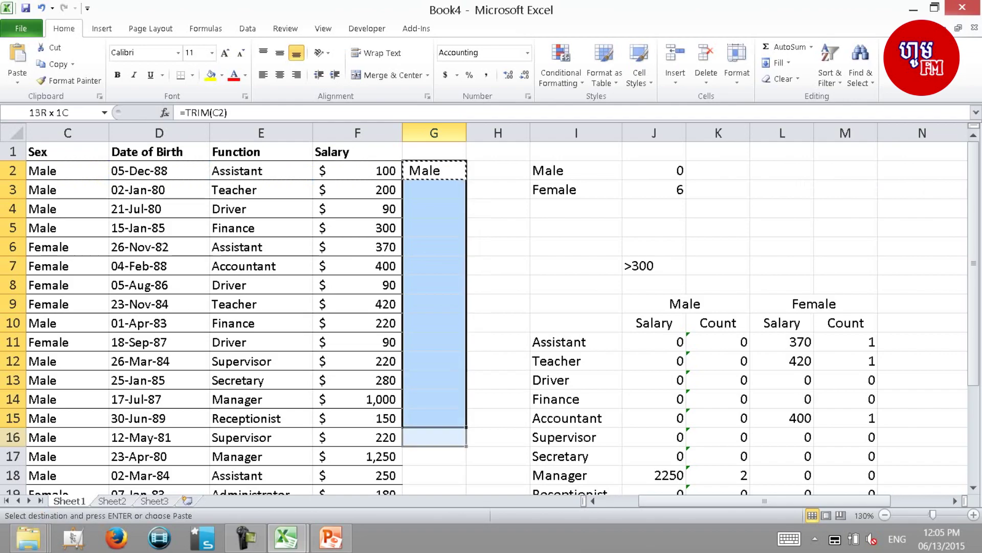
key(shift+Down)
key(shift+Down)
key(shift+Down)
key(Return)
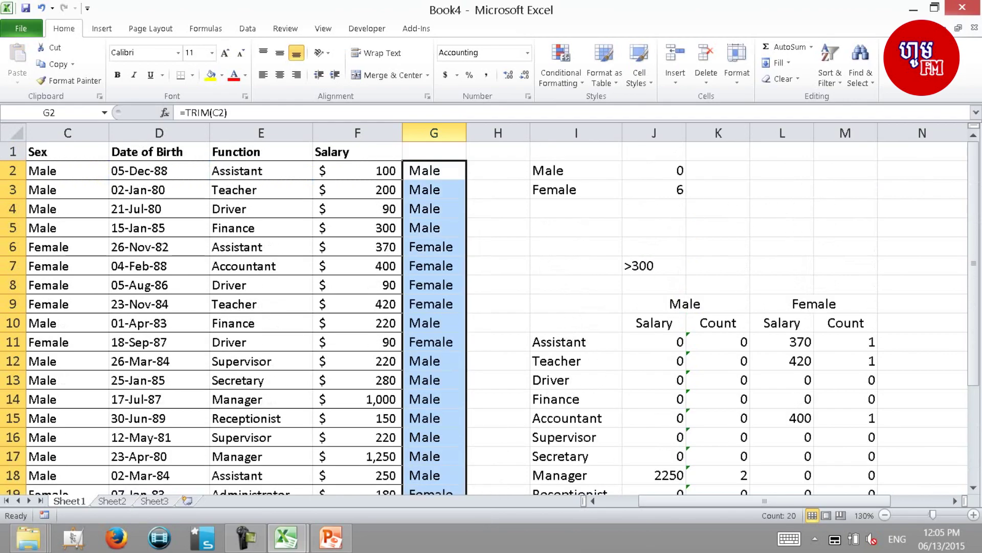
Paste the trimmed Sex values as values over column C and clear helper column G
key(ctrl+c)
key(Left)
key(Left)
key(Left)
key(Left)
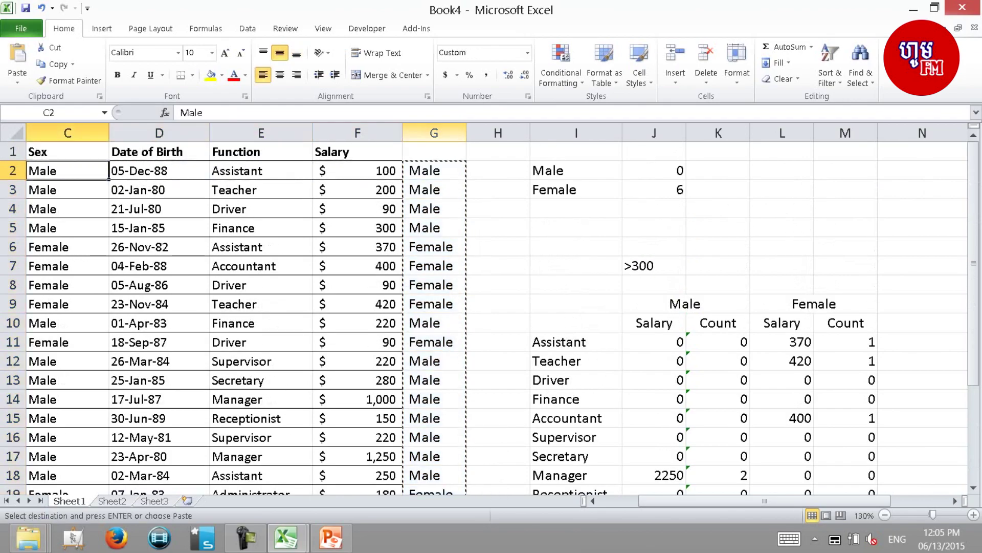
key(ctrl+alt+v)
key(v)
key(Return)
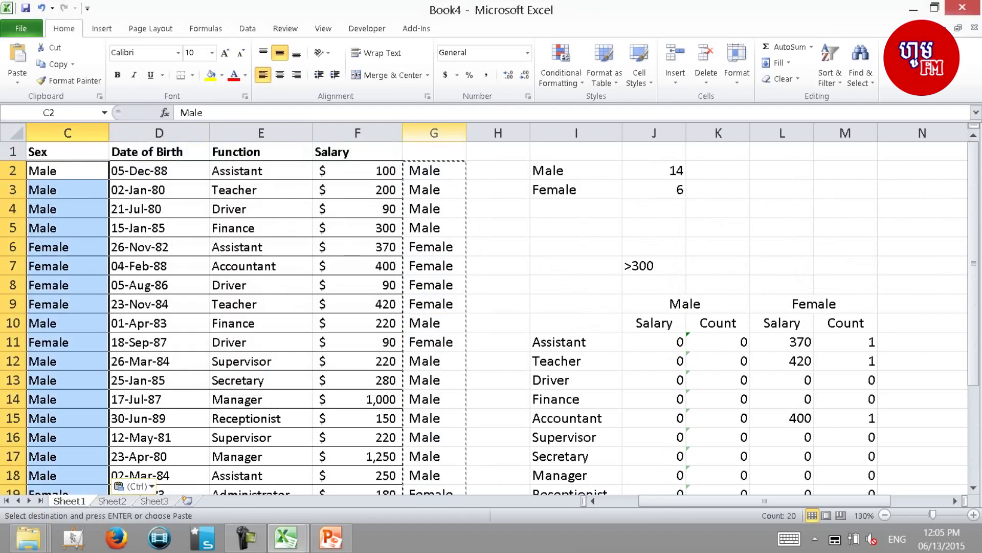
key(Right)
key(Right)
key(Right)
key(Right)
key(Left)
key(Left)
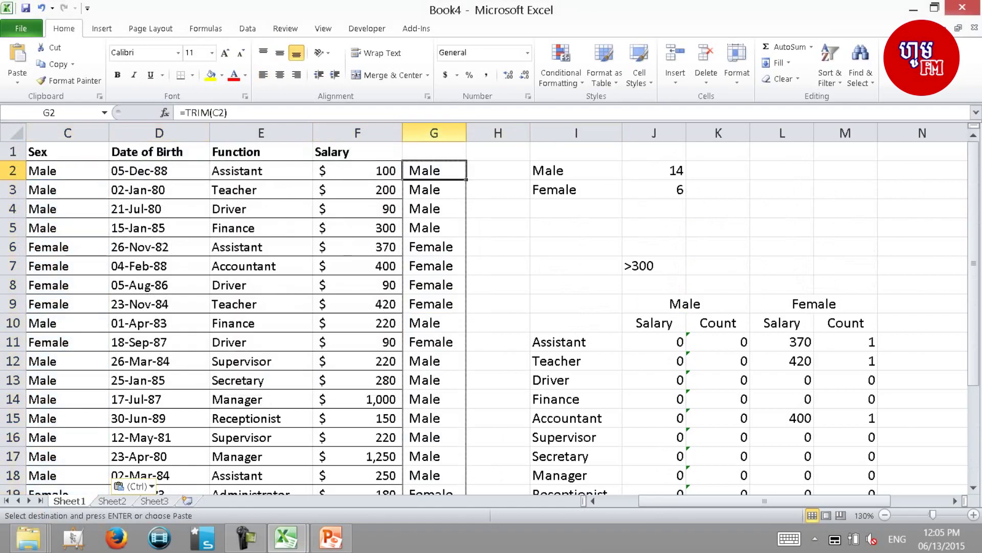
key(ctrl+shift+Down)
key(Delete)
key(Right)
key(Right)
key(Right)
Re-enter the Male header above the salary columns in J9
key(Down)
key(Down)
key(Down)
key(Down)
key(Down)
key(Down)
key(F2)
key(Return)
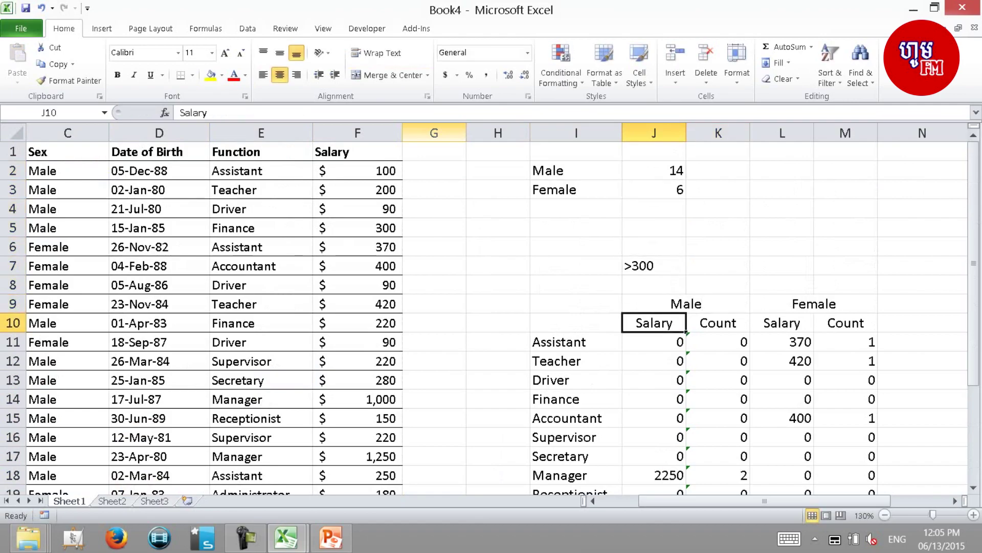